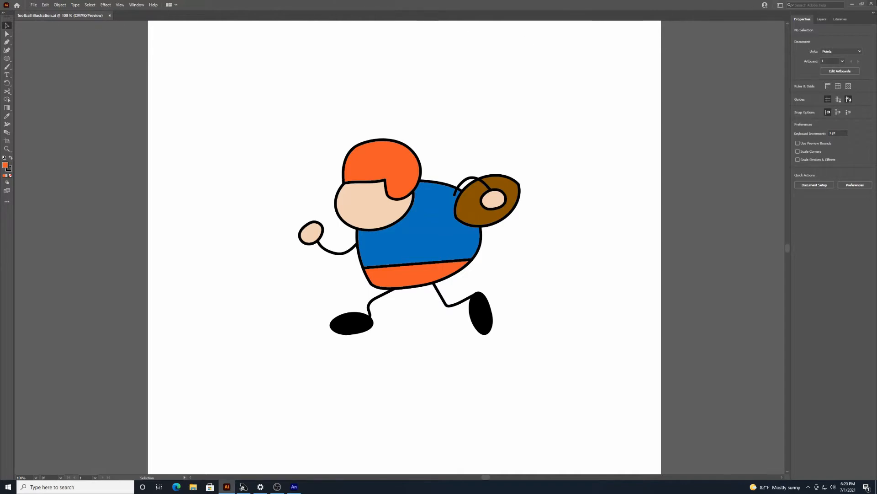
Step: Switch to Adobe Animate and create a Full HD 1920 x 1080 document at 30 fps using ActionScript 3.0
click(852, 3)
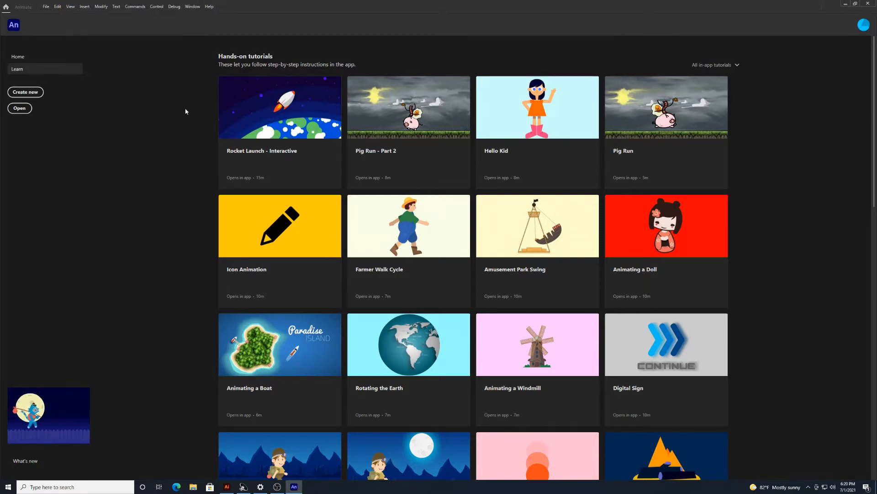
click(46, 7)
click(47, 7)
click(46, 7)
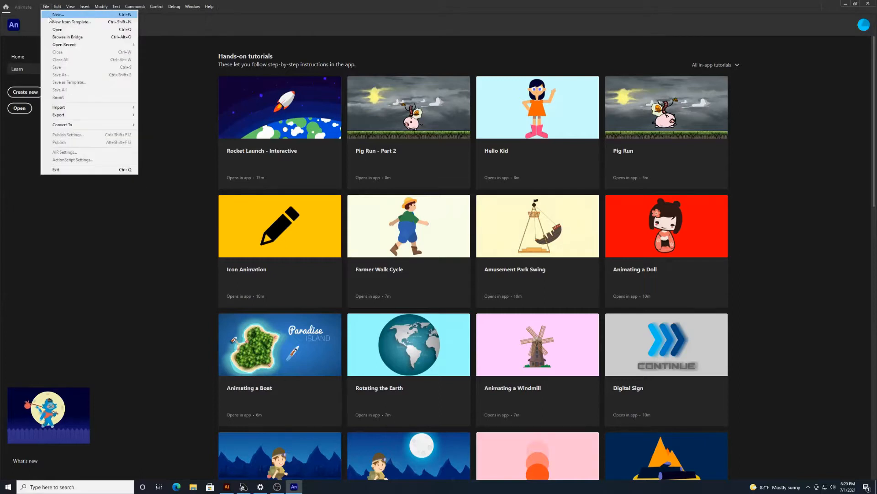
click(50, 17)
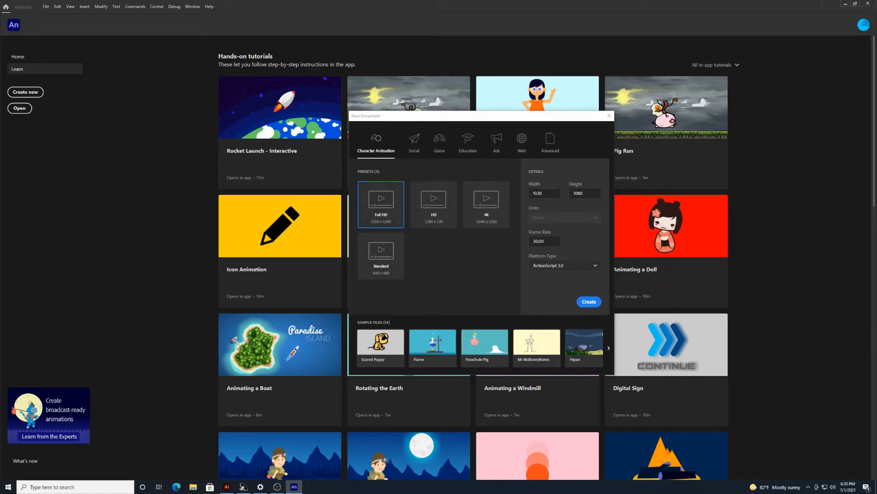
click(589, 305)
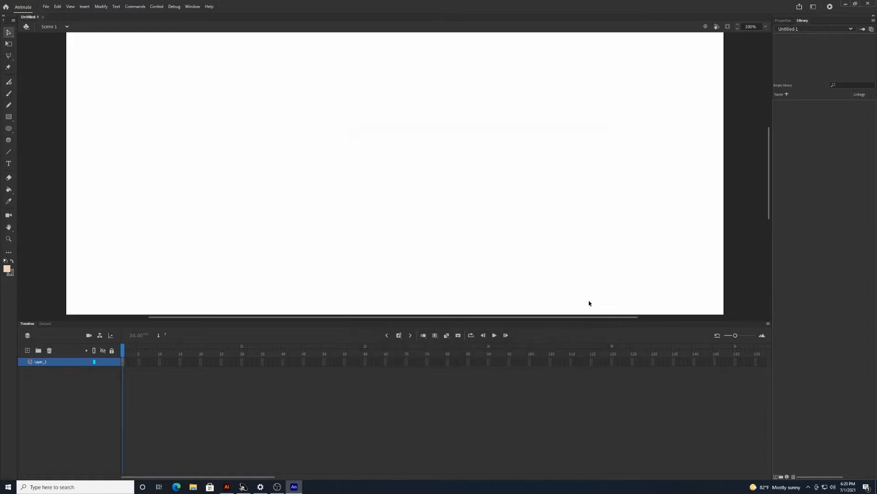
key(ctrl+minus)
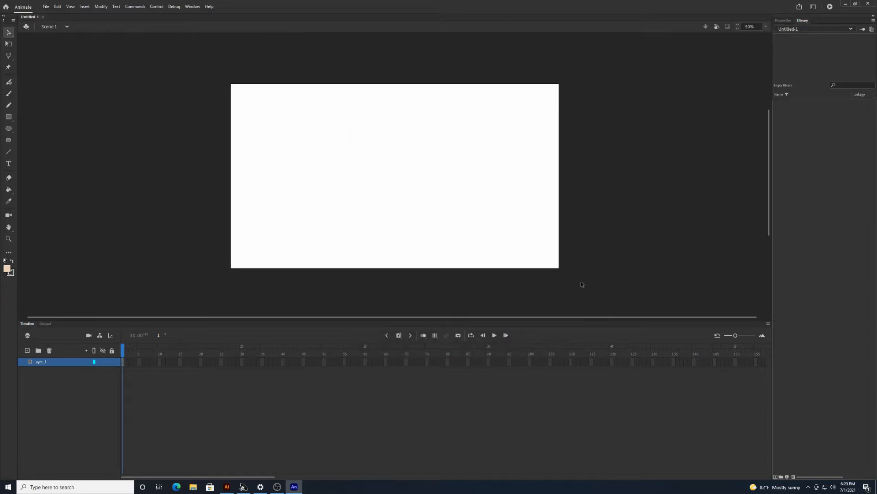
drag(518, 321, 522, 344)
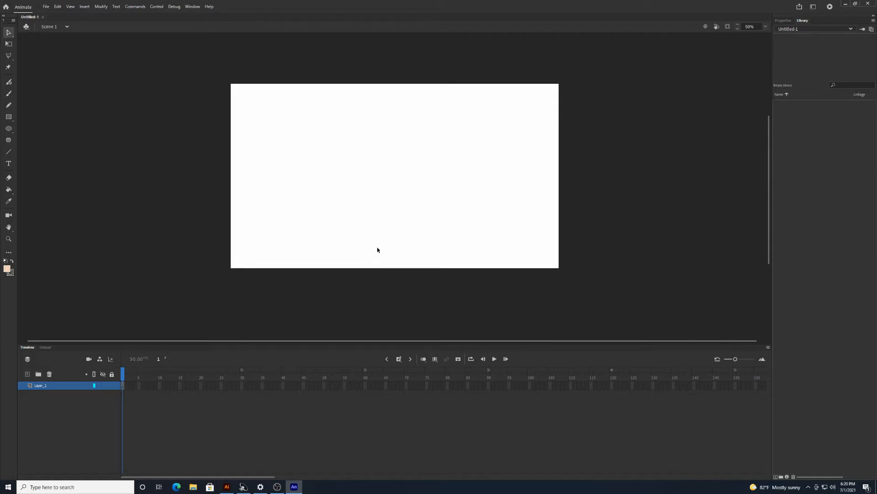
Step: Save the new document as "football loop" in the introduction to multimedia folder as an Animate Document
click(46, 6)
click(64, 74)
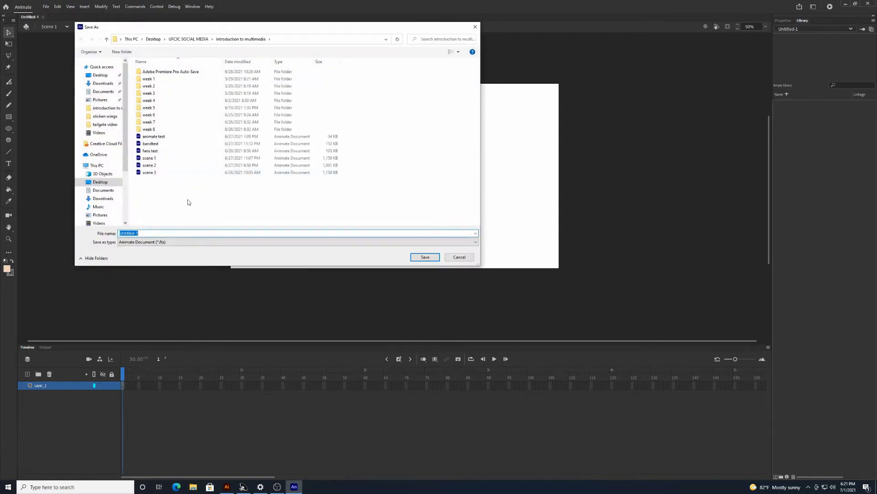
text(foot)
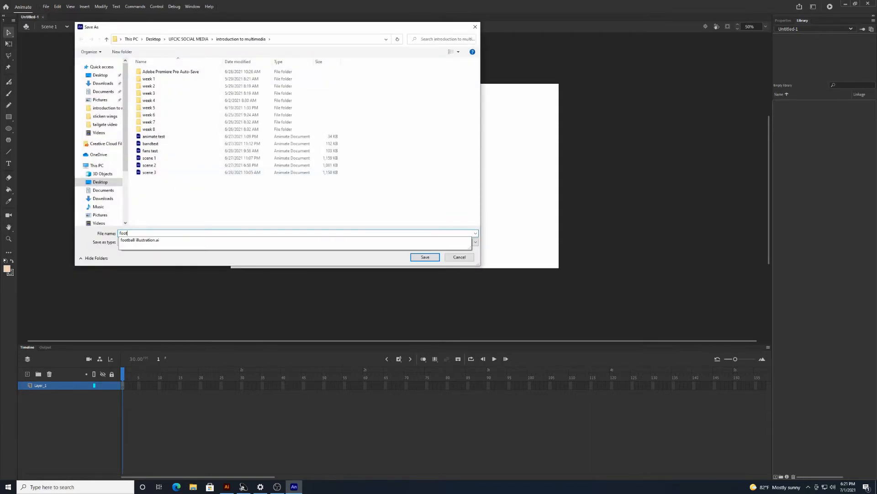
text(ball loop)
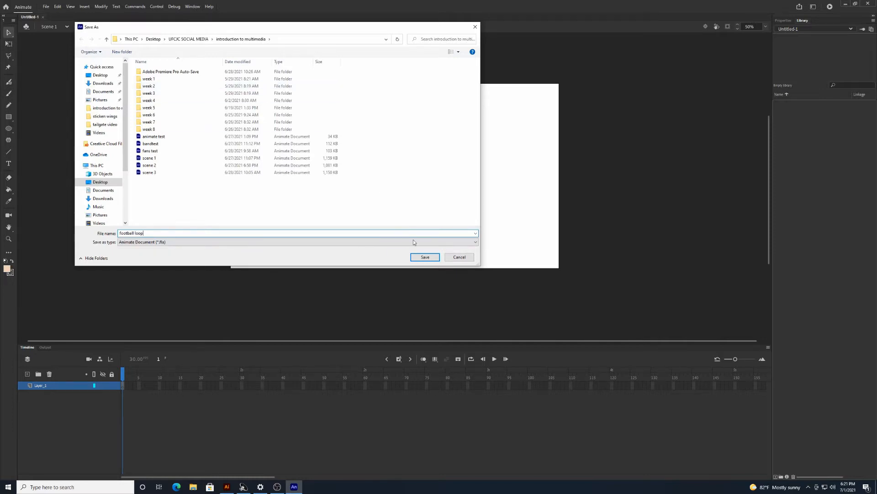
click(425, 257)
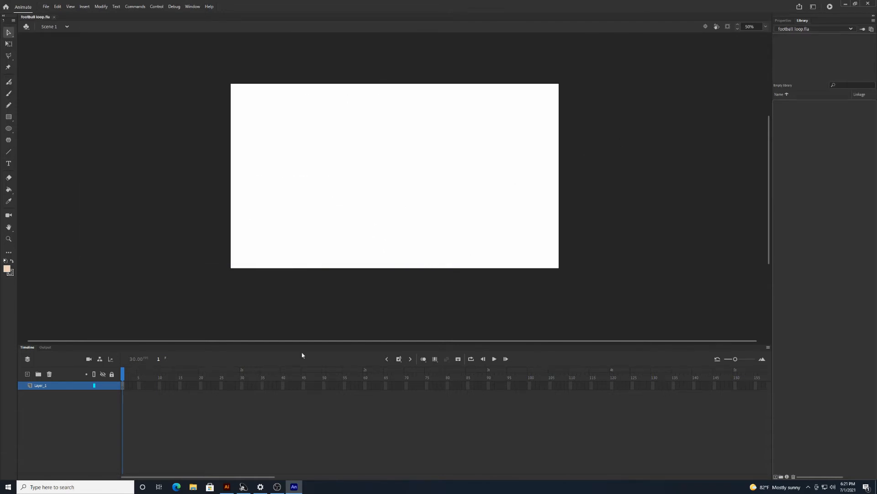
Step: Switch to Illustrator, then select and copy all parts of the football player artwork
click(227, 486)
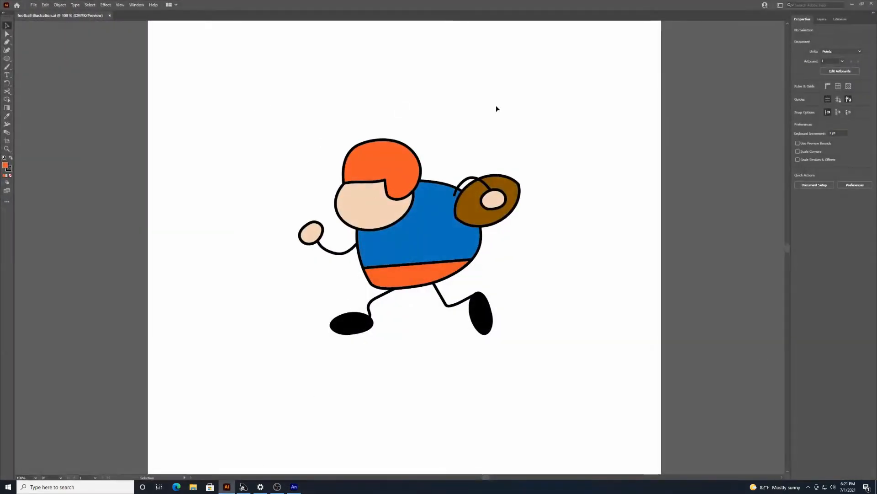
drag(594, 85, 585, 209)
drag(211, 364, 218, 374)
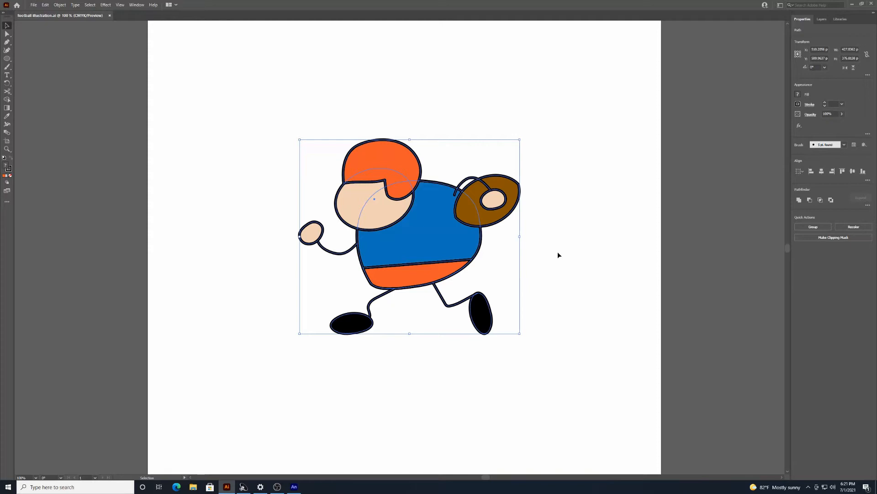
key(a)
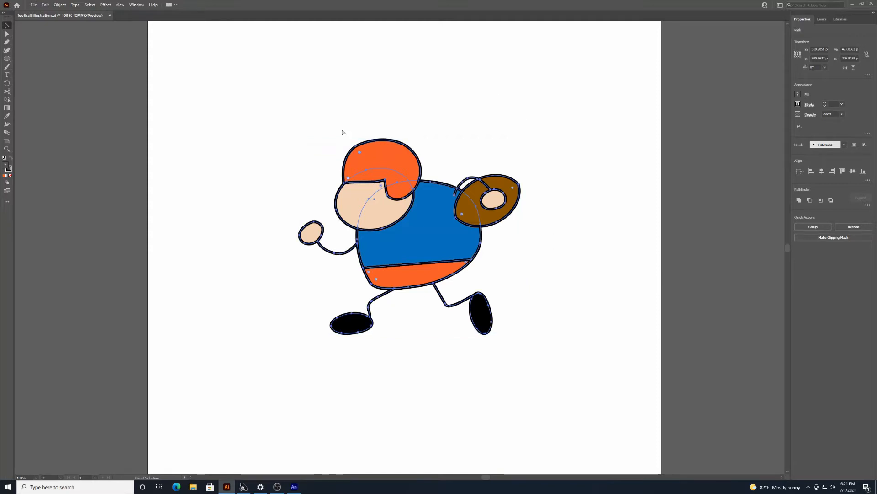
key(v)
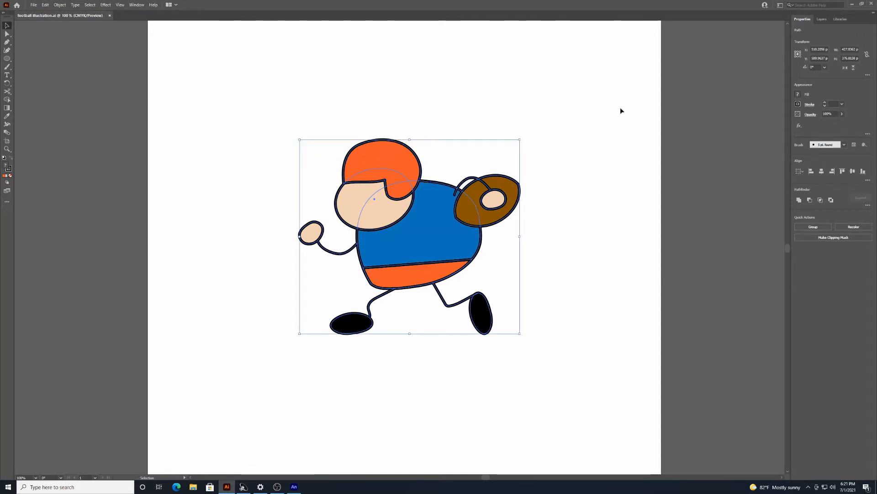
Step: Return to Animate and paste the player using AI File Importer preferences, with recommended import settings and layers maintained
click(850, 4)
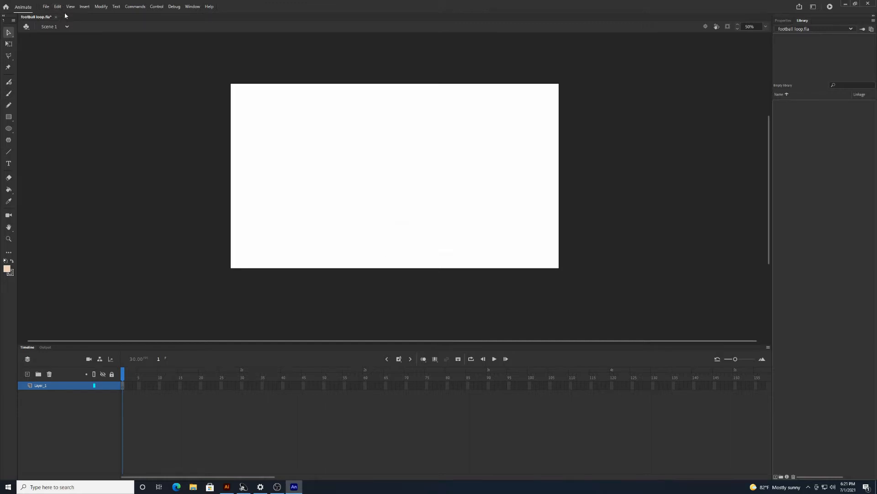
key(ctrl+v)
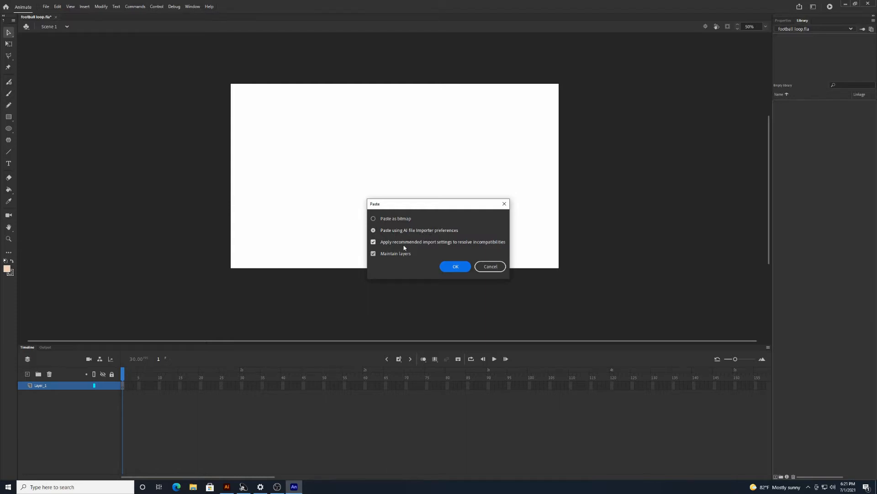
click(375, 229)
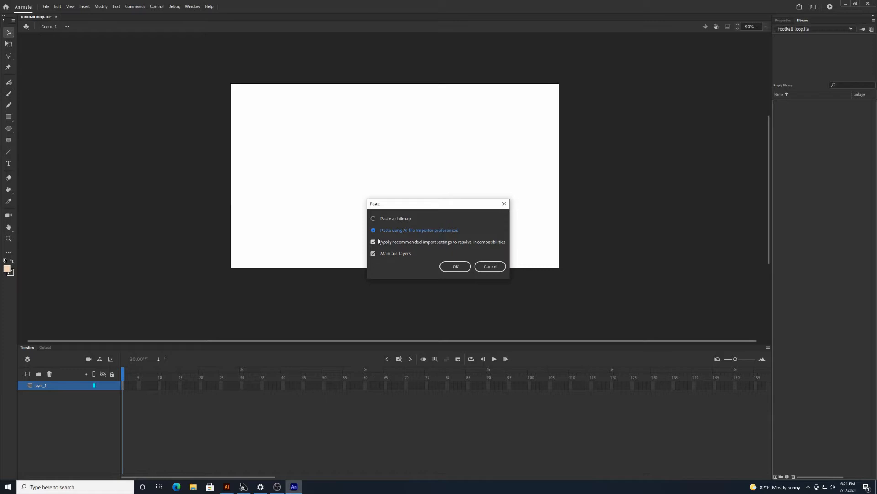
click(456, 266)
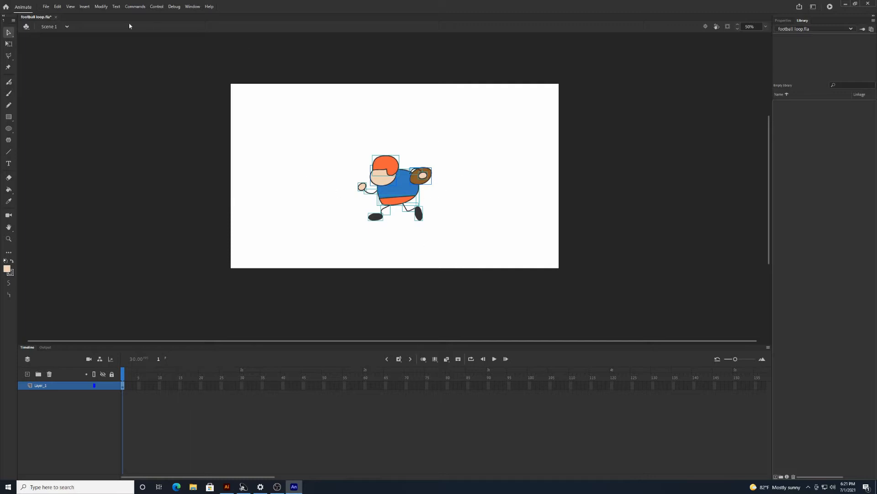
Step: Enlarge the pasted football player with Free Transform to fill most of the stage height and move it slightly up
click(8, 43)
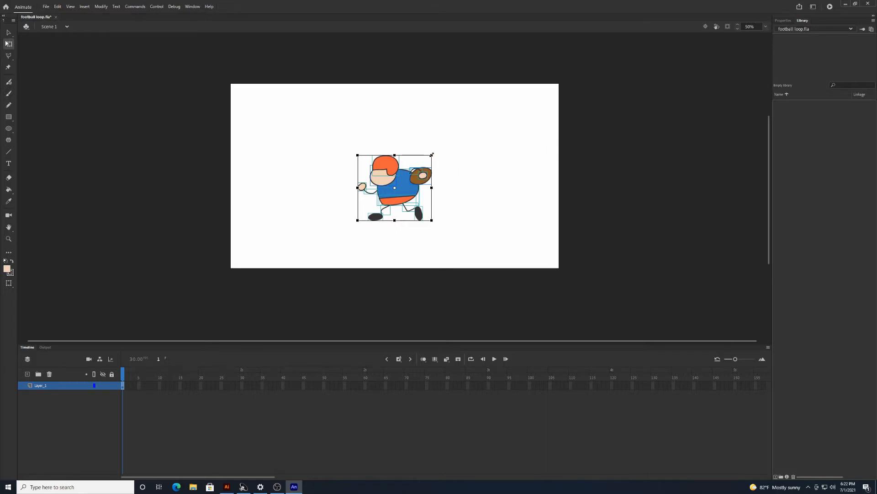
drag(432, 155, 306, 269)
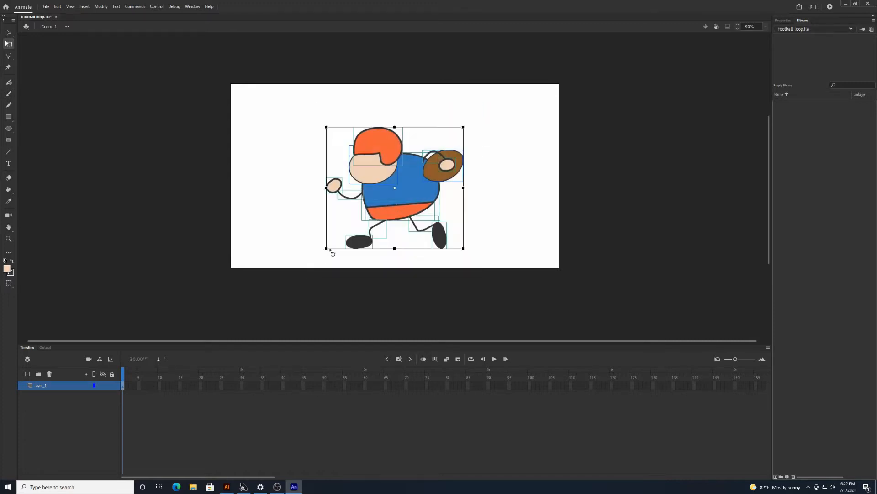
click(436, 137)
drag(508, 98, 290, 269)
click(8, 32)
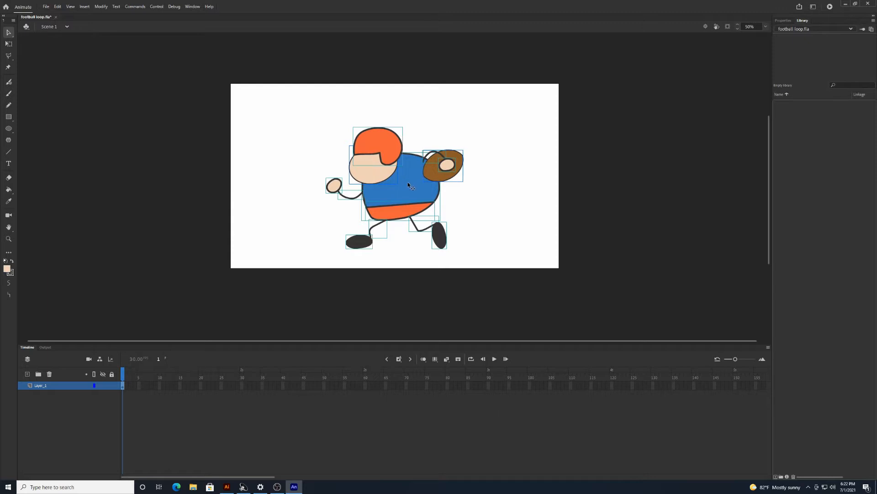
drag(412, 185, 412, 173)
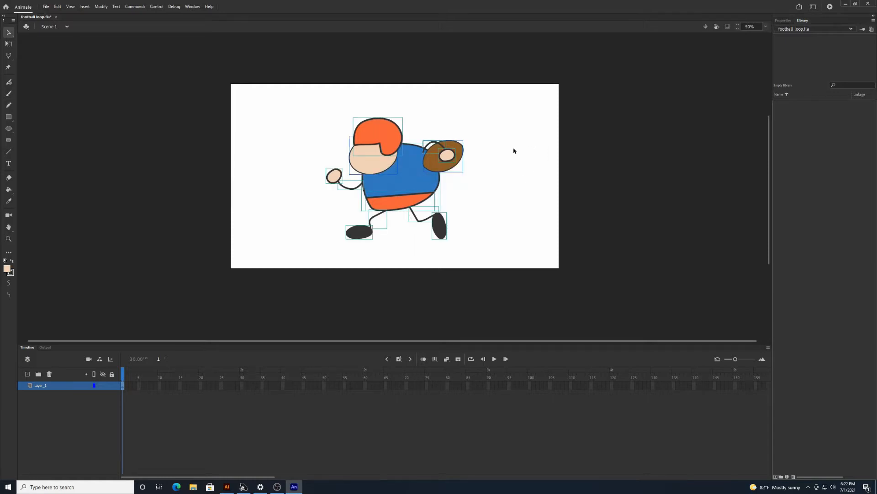
click(322, 69)
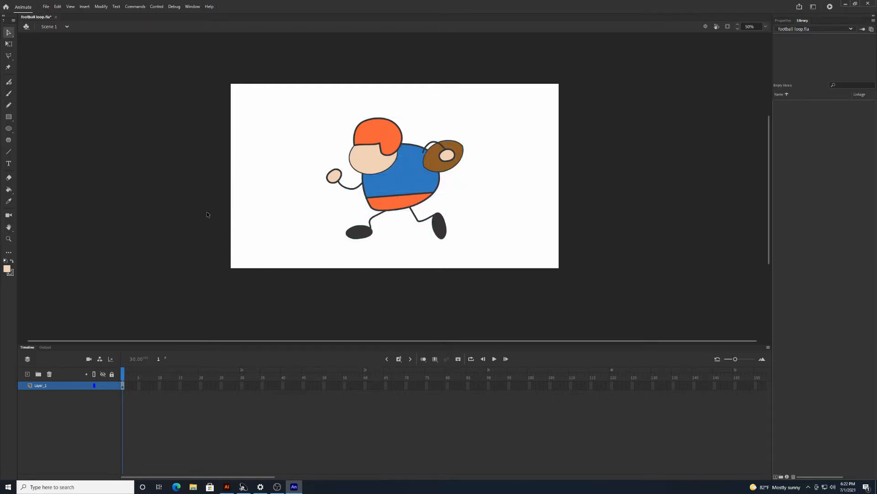
Step: Select every part of the football player and distribute the parts to separate layers
drag(515, 113, 225, 266)
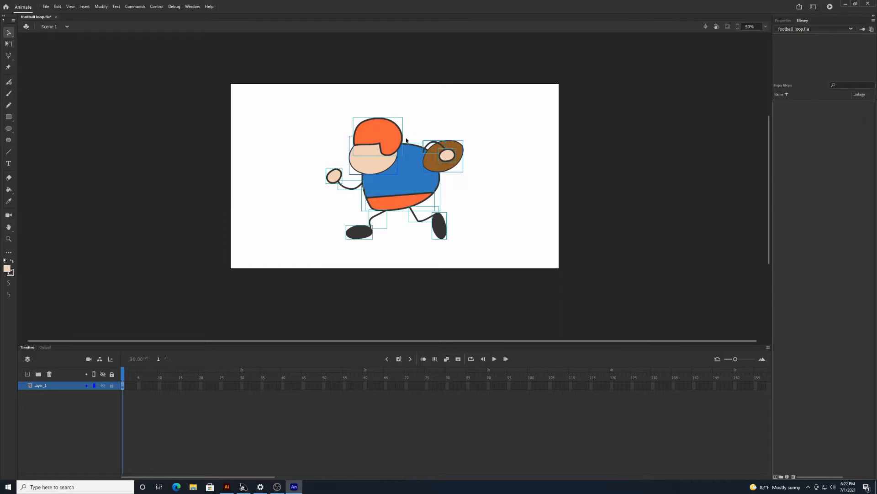
right_click(404, 152)
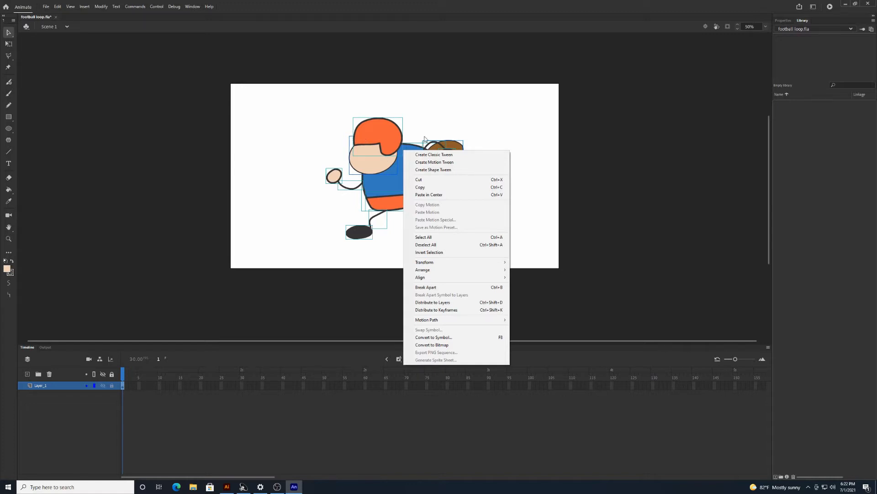
click(453, 306)
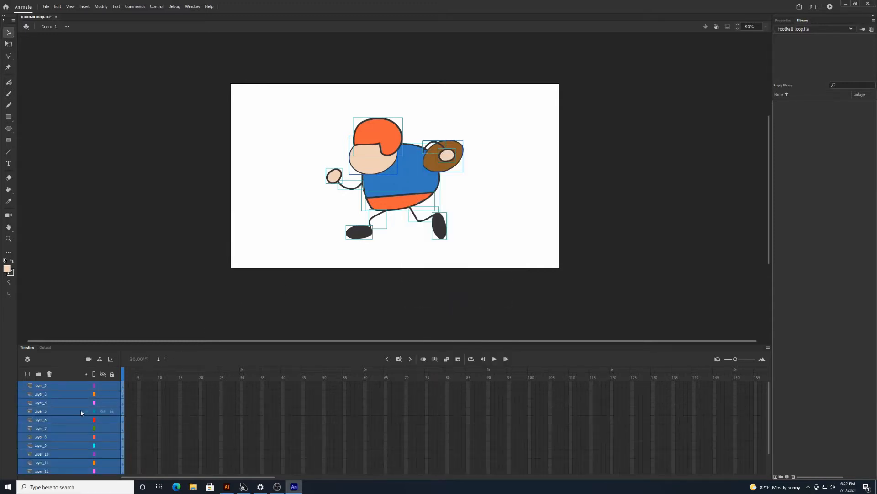
Step: Merge Layer_13 and Layer_14, which hold the orange waist section and the blue torso, into one layer
click(56, 393)
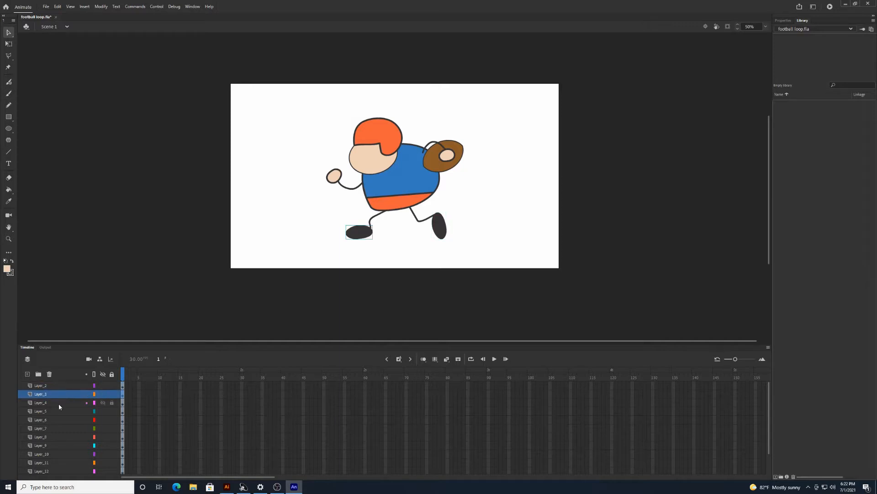
scroll(60, 401, down, 1)
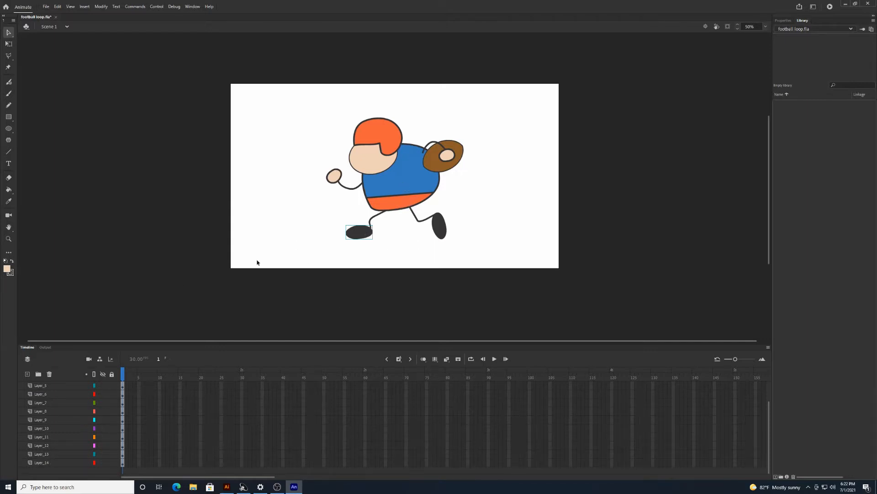
click(44, 455)
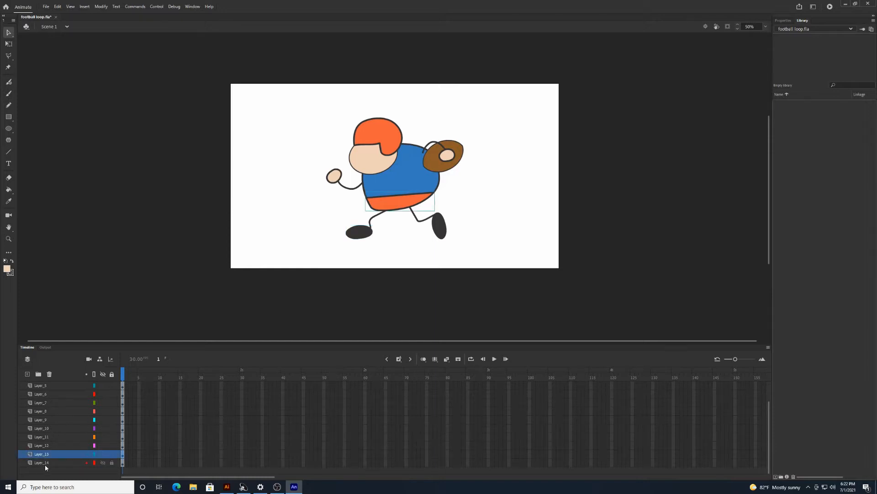
click(44, 463)
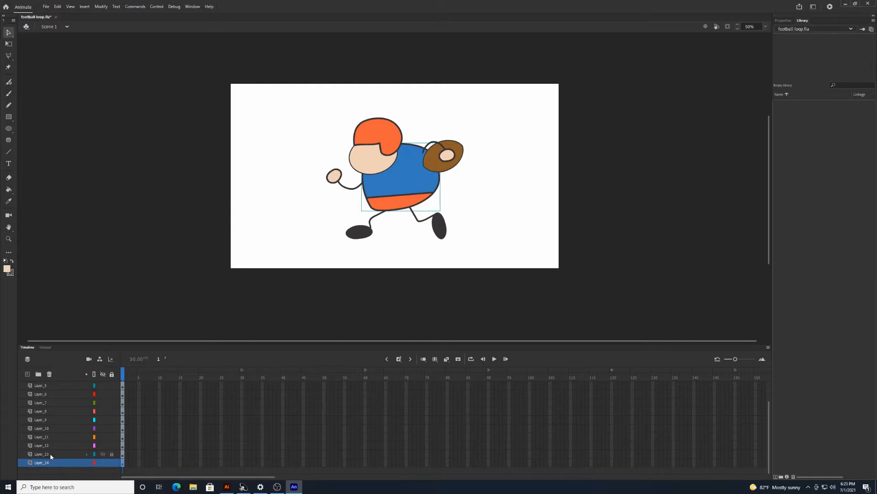
click(50, 454)
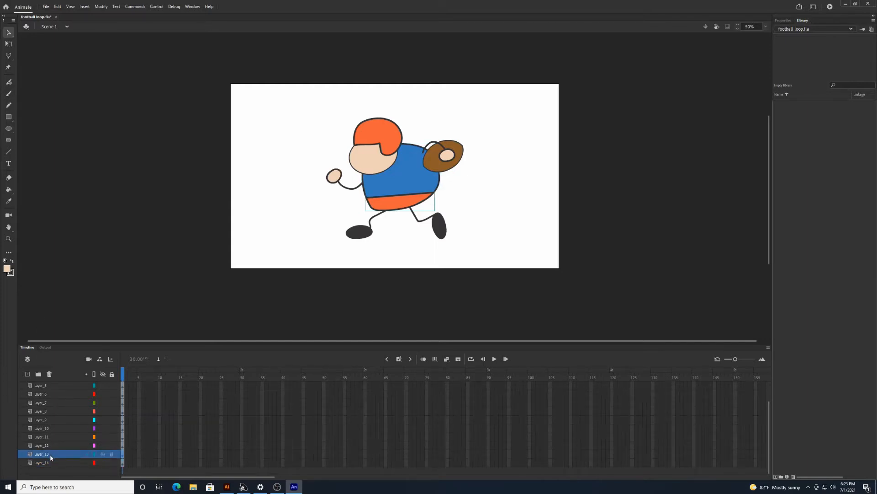
shift+click(49, 463)
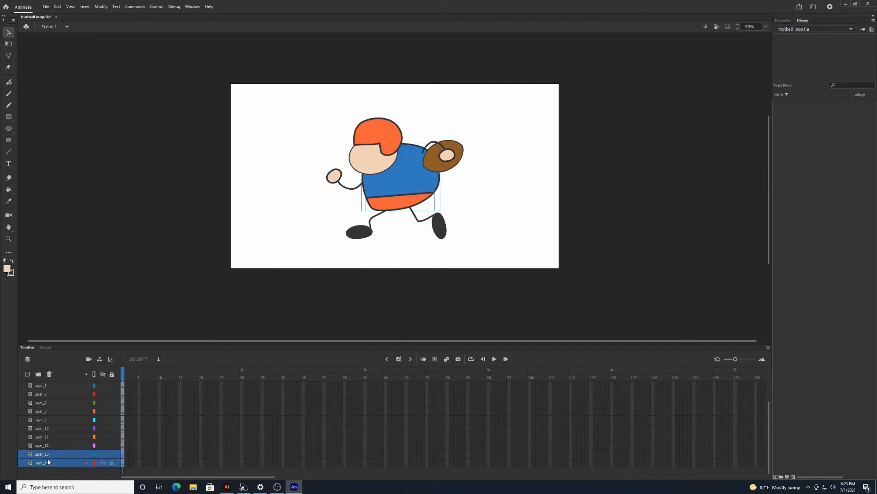
right_click(50, 460)
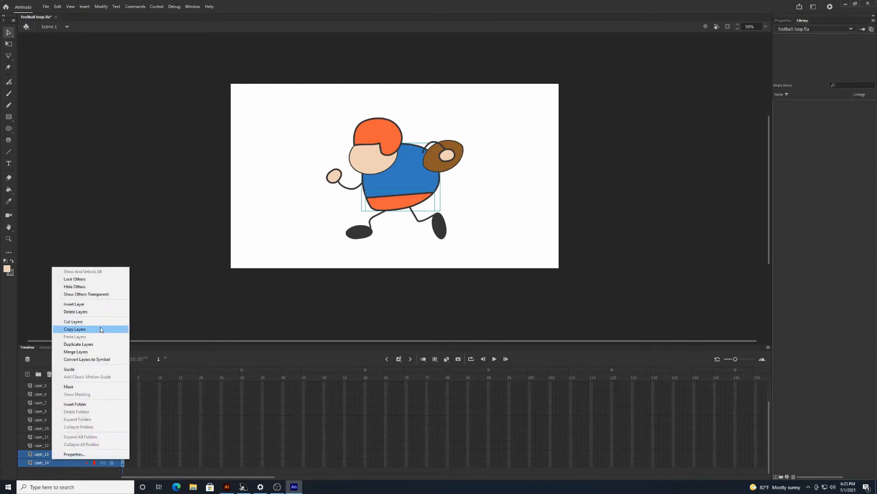
click(85, 351)
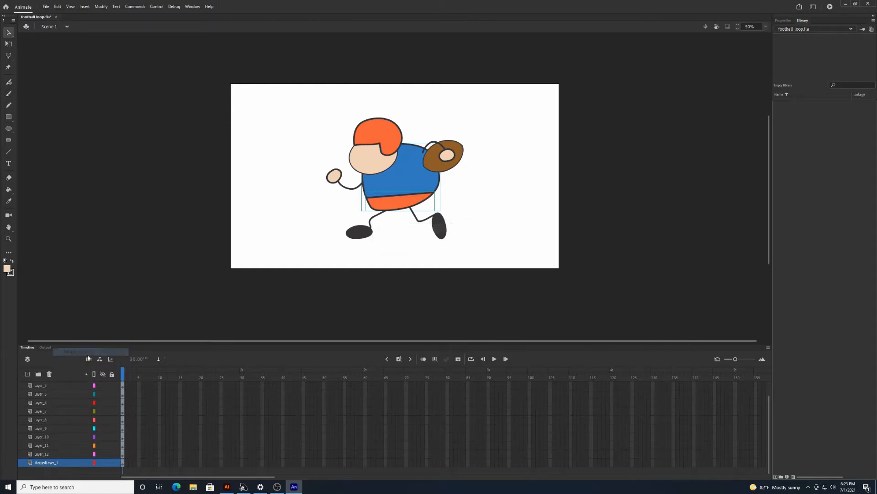
Step: Rename the merged layer holding the torso and waist section to body
double_click(45, 463)
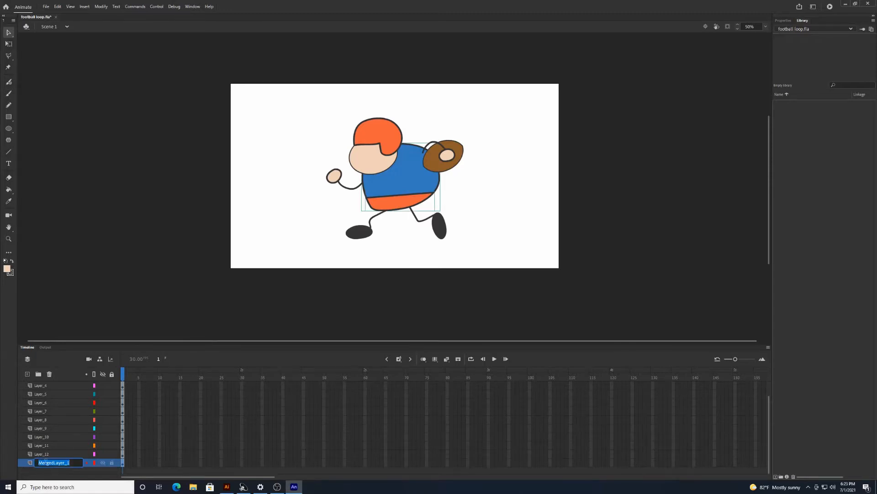
text(body)
Step: Merge Layer_11 and Layer_12, which hold the helmet and the face, and name the merged layer head
click(50, 454)
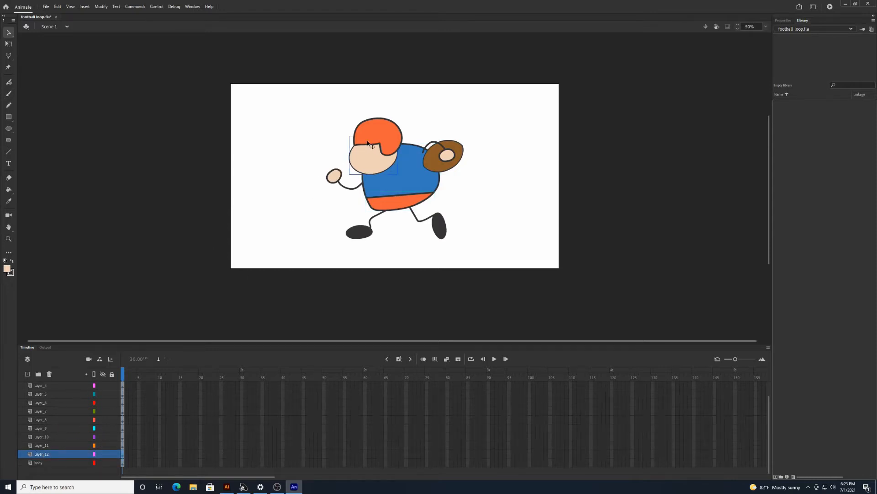
shift+click(46, 448)
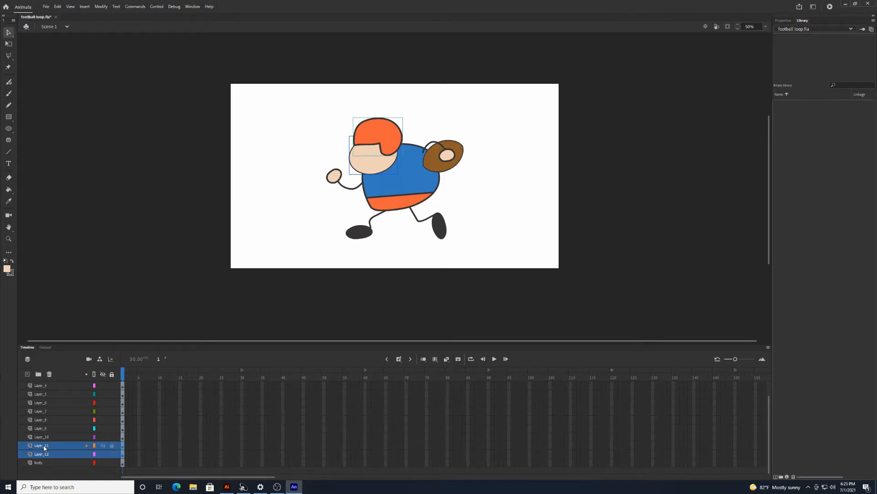
right_click(45, 446)
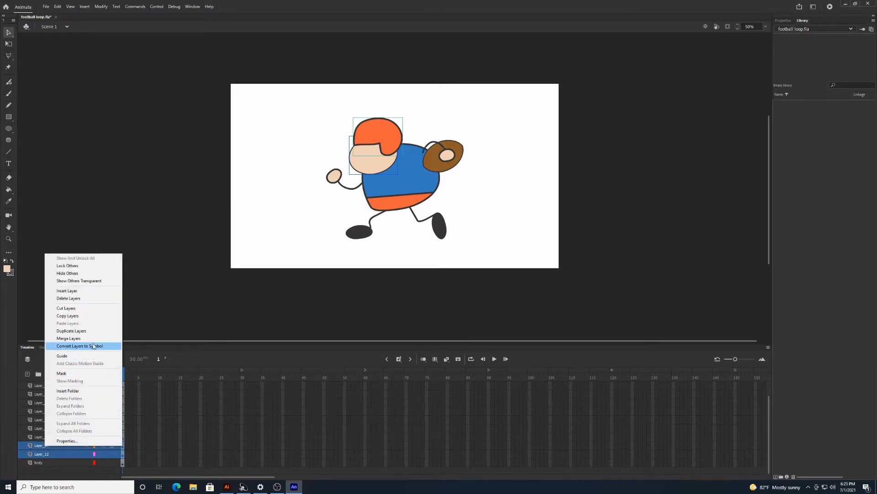
click(96, 338)
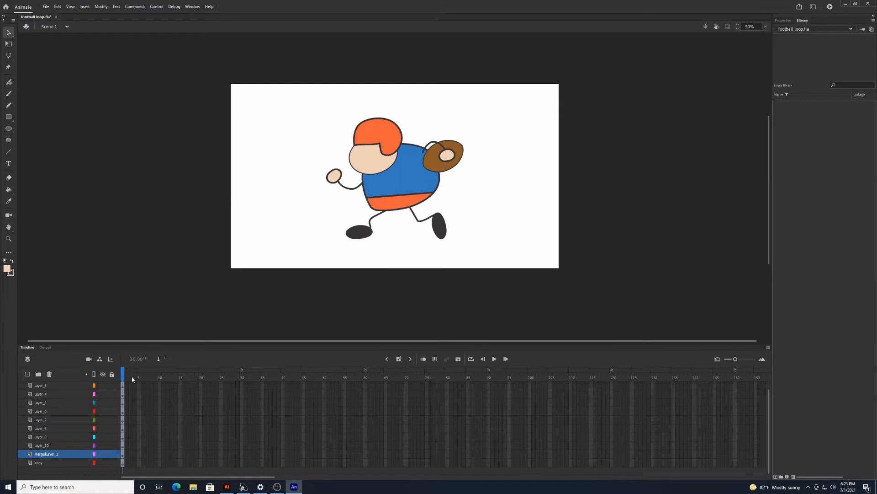
double_click(48, 454)
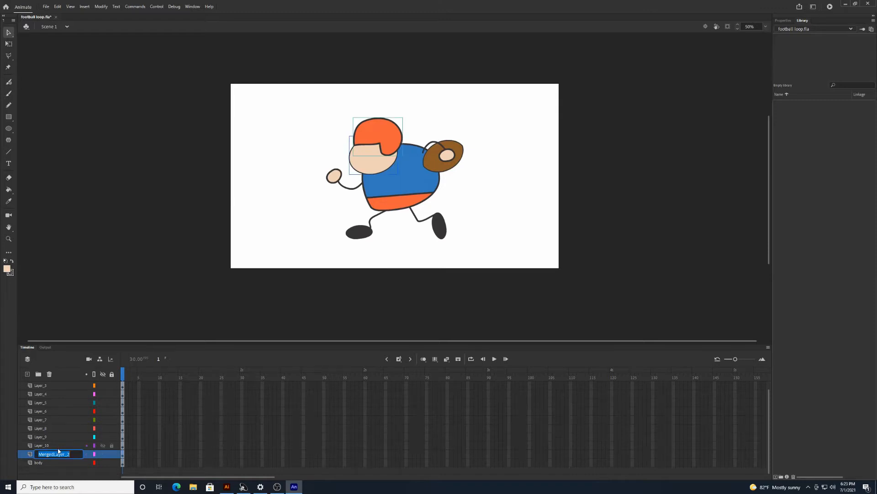
text(head)
Step: Merge Layer_9 and Layer_10, which hold the empty hand and its arm, and name the merged layer armright
click(43, 447)
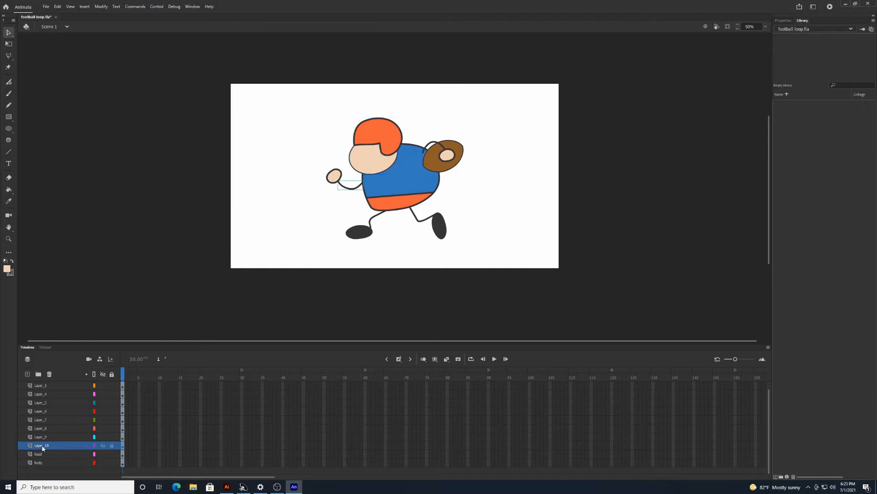
shift+click(51, 439)
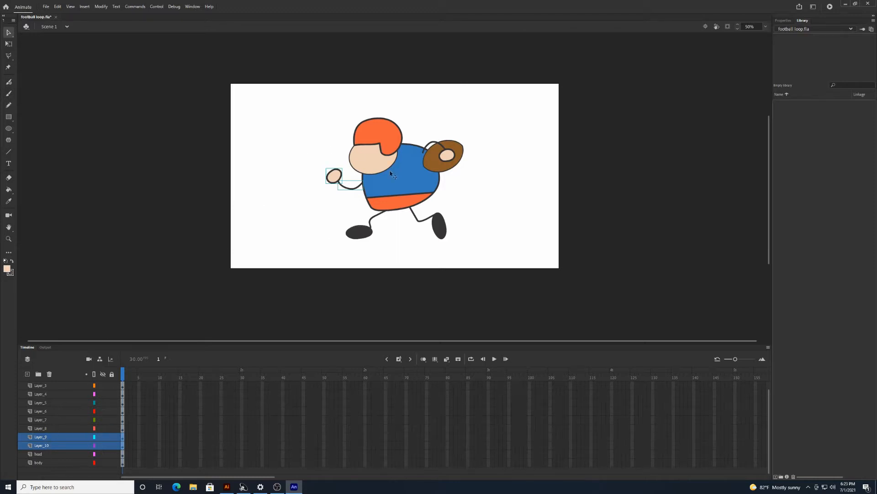
right_click(70, 438)
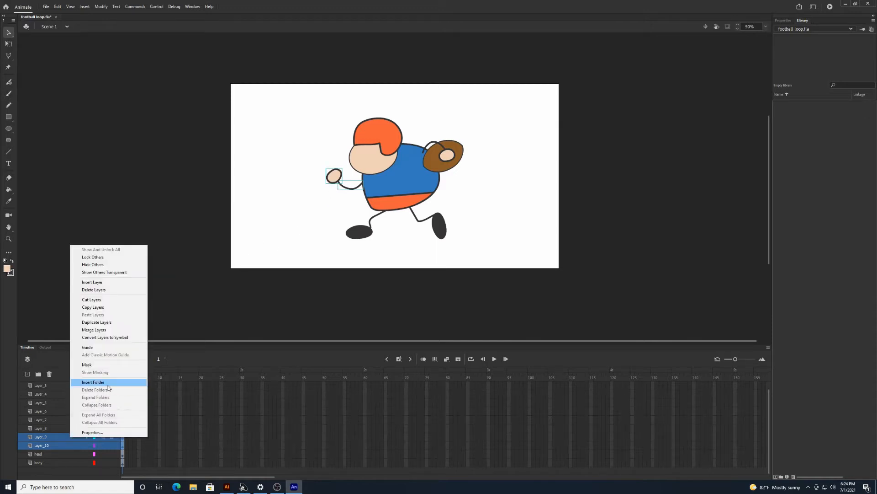
click(94, 329)
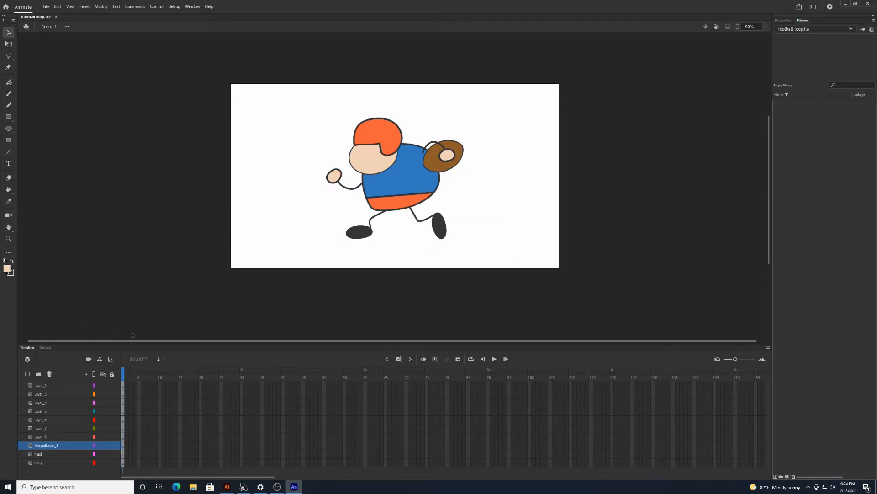
double_click(57, 446)
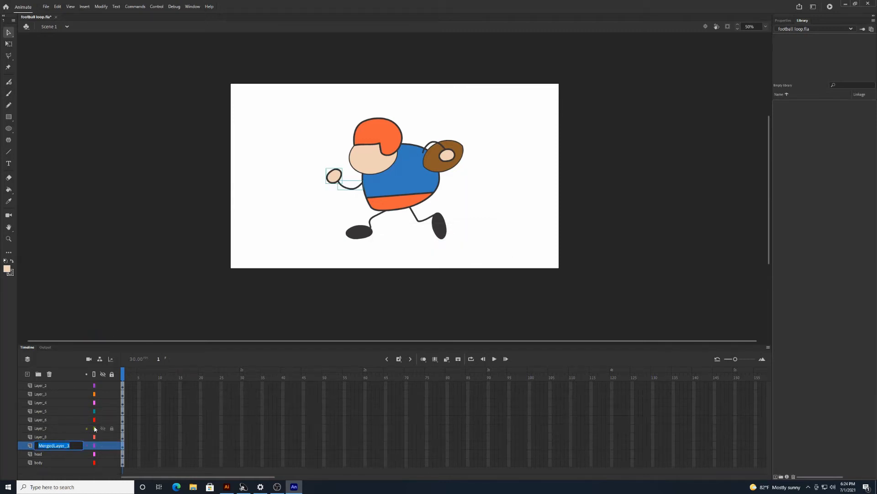
text(armright)
Step: Merge Layer_6, Layer_7 and Layer_8, which hold the ball-carrying arm, hand and football, and name the merged layer armleft
click(52, 439)
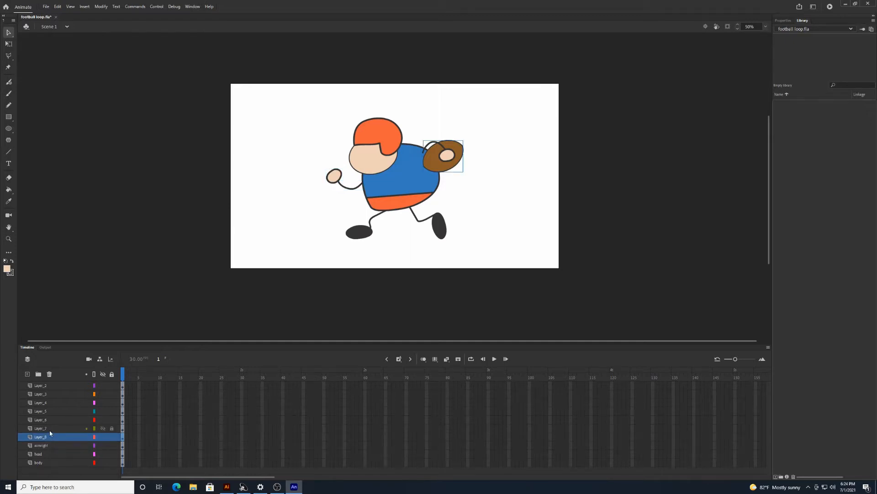
shift+click(53, 431)
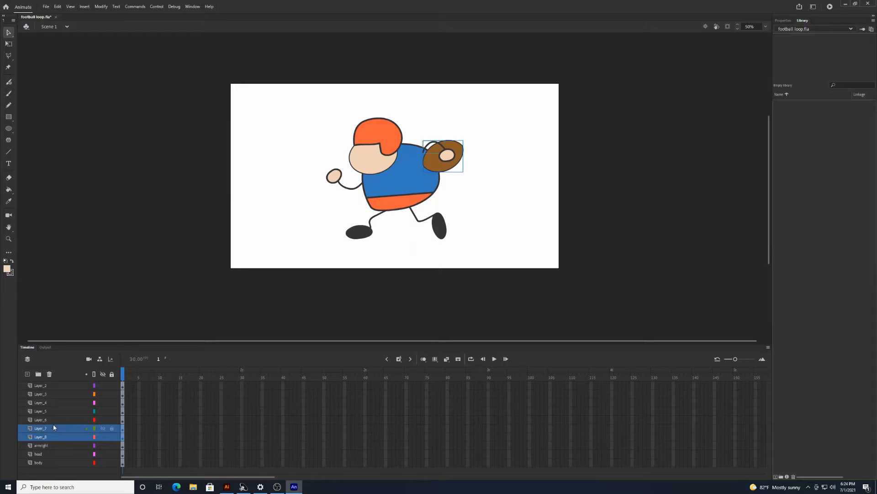
shift+click(58, 420)
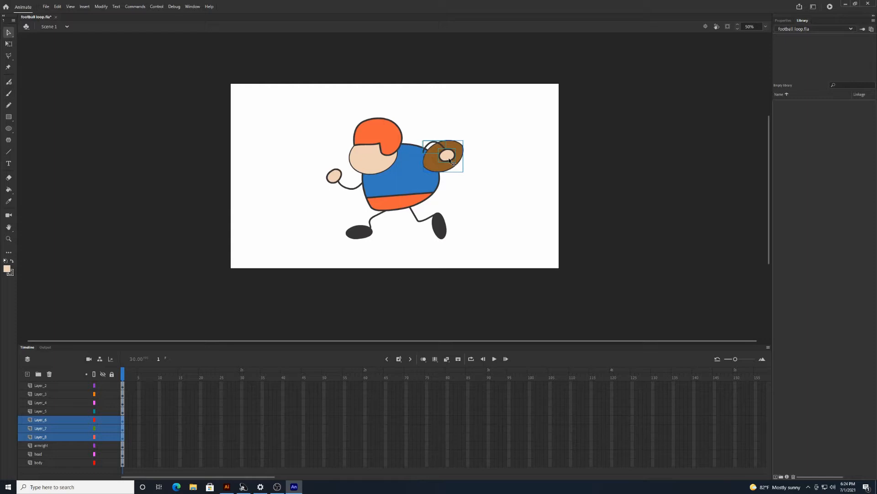
right_click(64, 435)
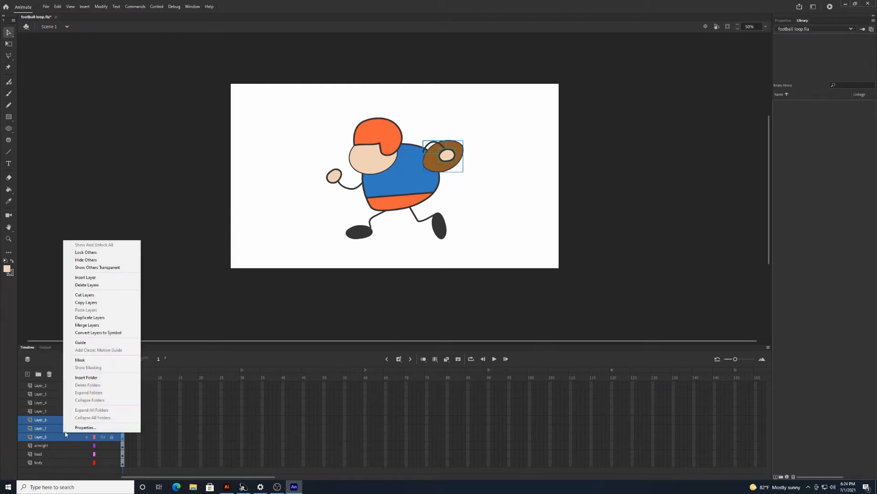
click(100, 325)
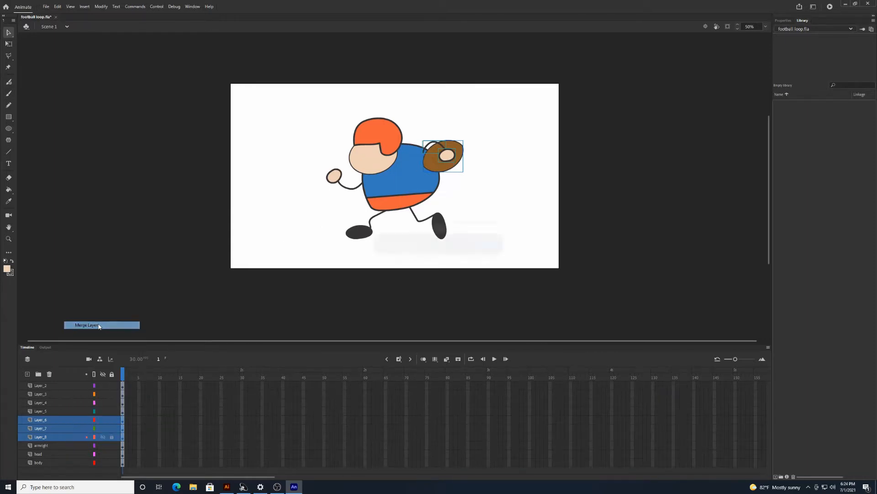
double_click(51, 419)
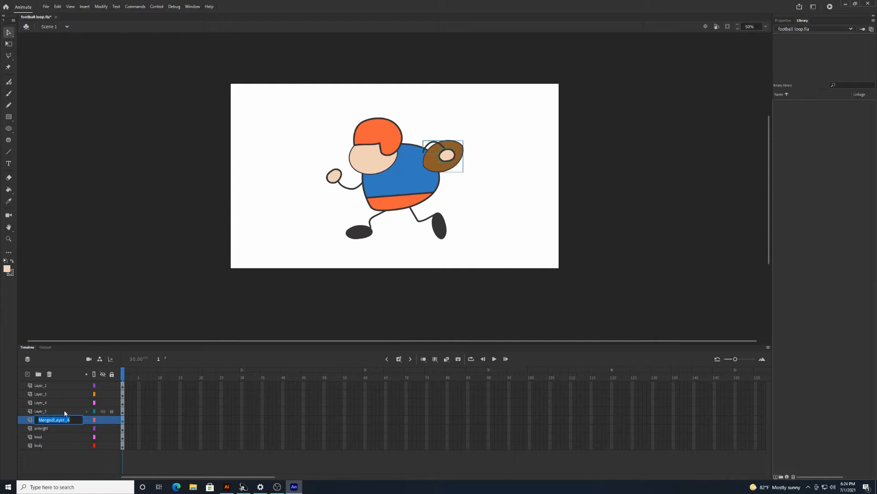
text(armleft)
Step: Move Layer_3 with the front foot below Layer_4, directly above the matching leg on Layer_5
click(33, 411)
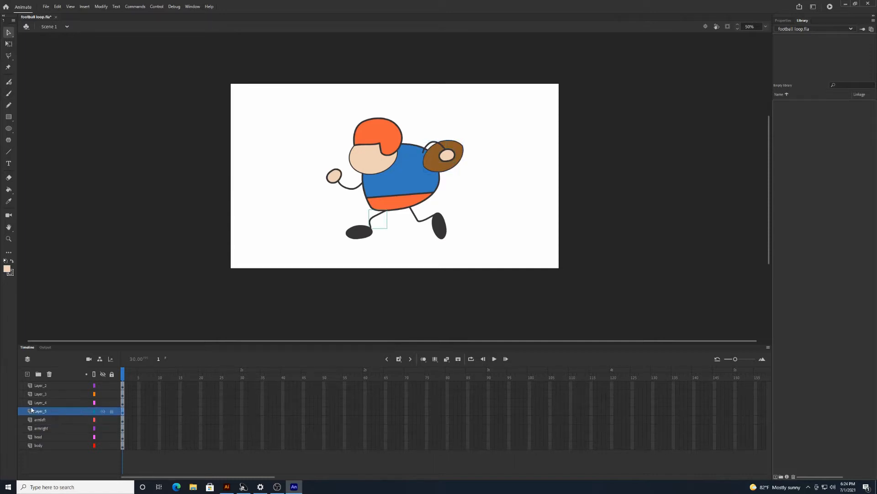
click(36, 405)
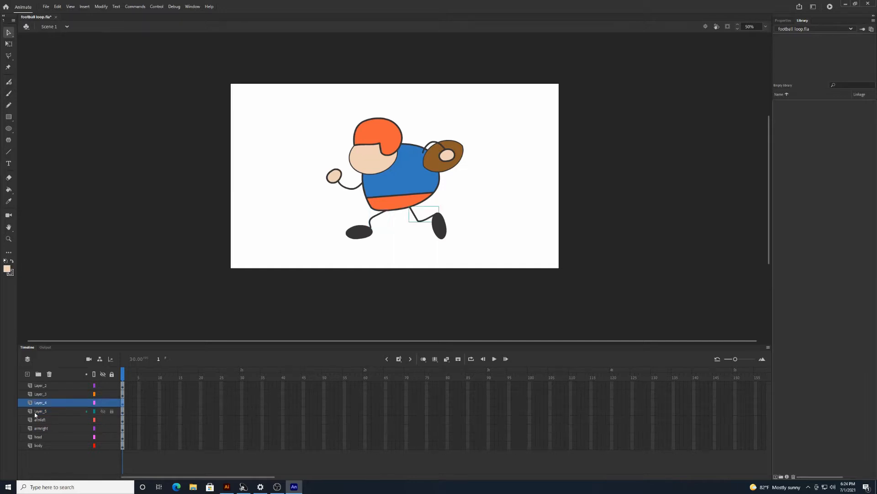
click(36, 413)
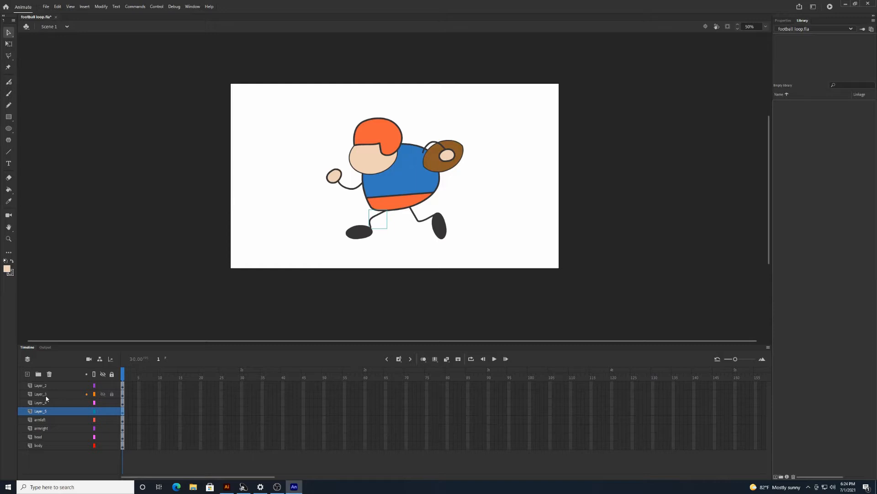
click(47, 395)
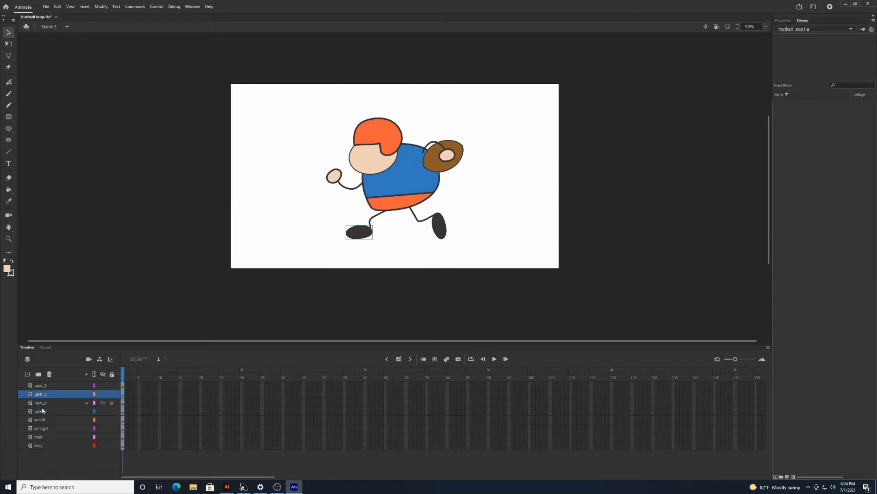
drag(53, 396, 51, 405)
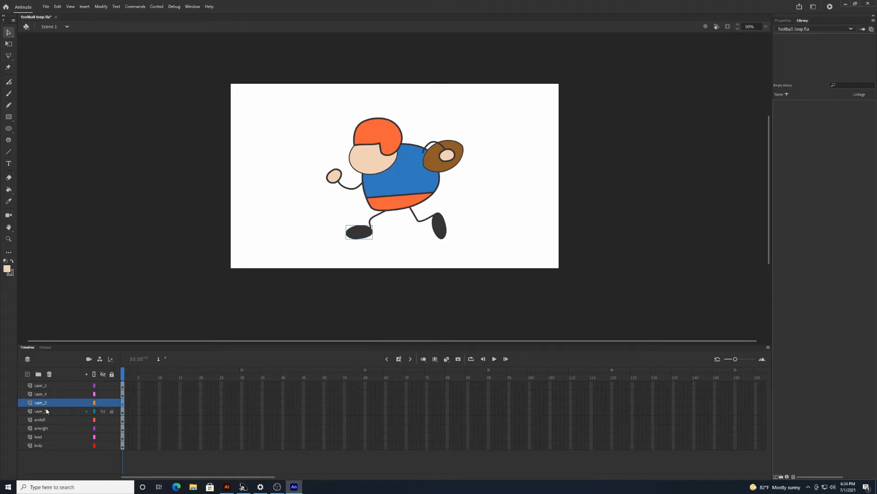
Step: Merge Layer_3 and Layer_5, which hold the front foot and its leg, and name the merged layer legright
shift+click(46, 411)
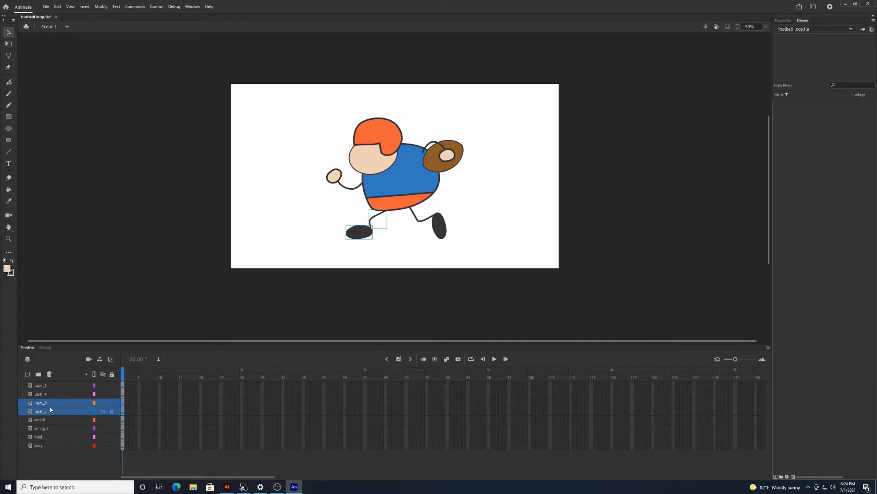
right_click(50, 409)
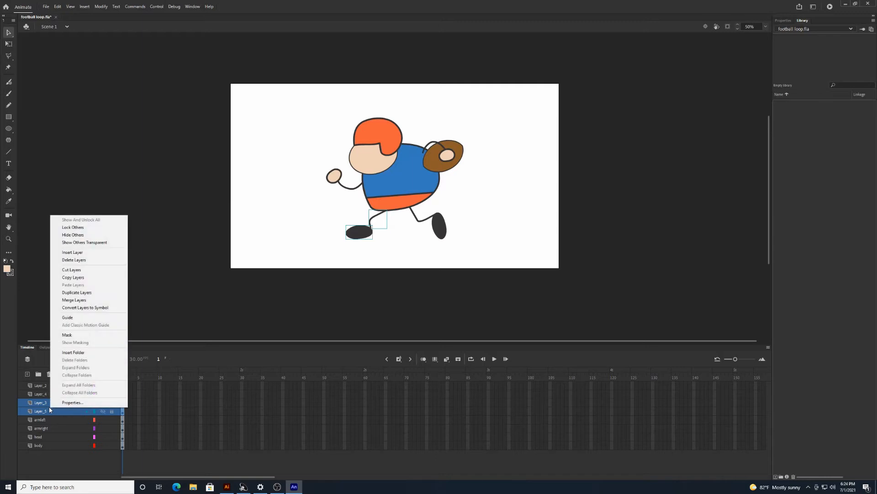
click(90, 302)
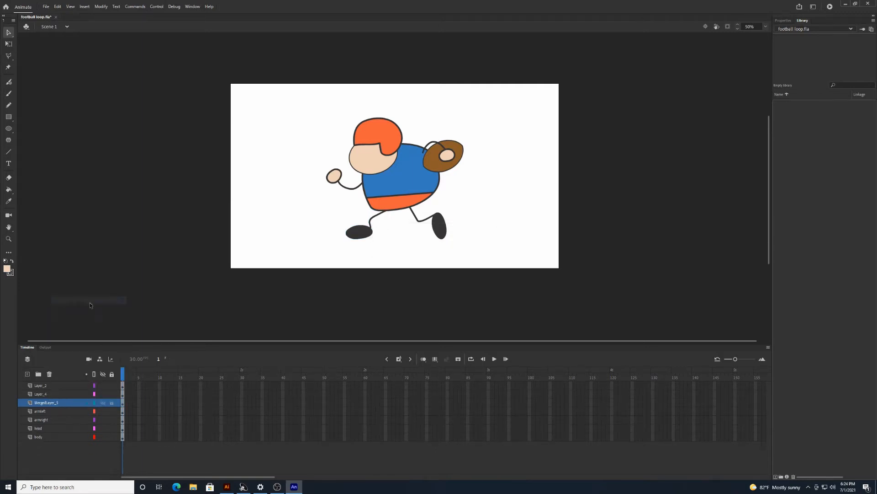
click(55, 402)
double_click(48, 403)
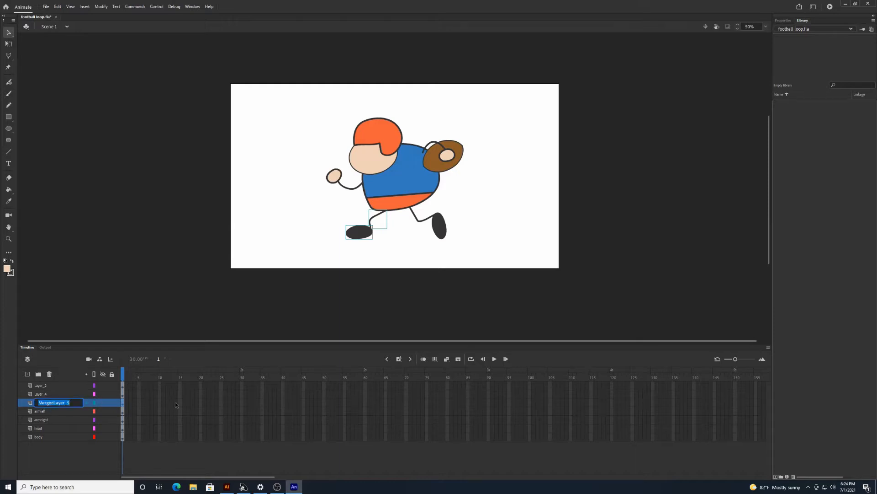
text(legright)
Step: Merge Layer_2 and Layer_4, which hold the rear foot and its leg, and name the merged layer legleft
click(51, 386)
shift+click(50, 394)
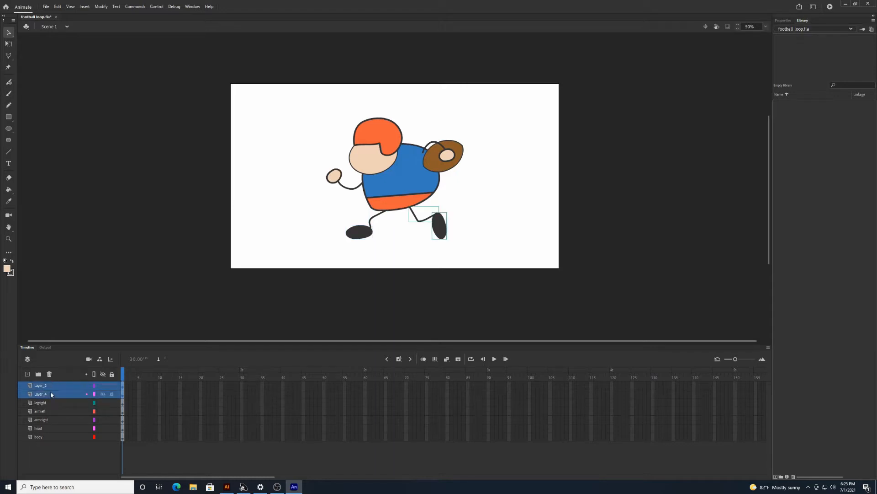
right_click(63, 393)
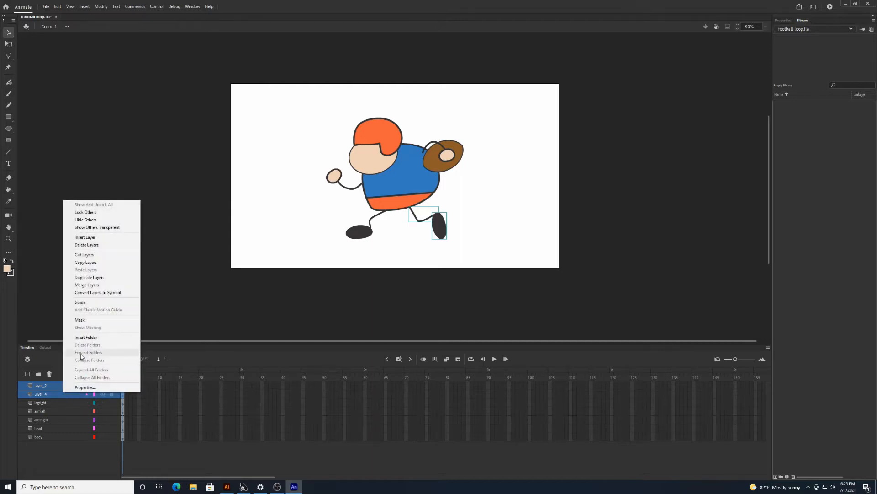
click(91, 284)
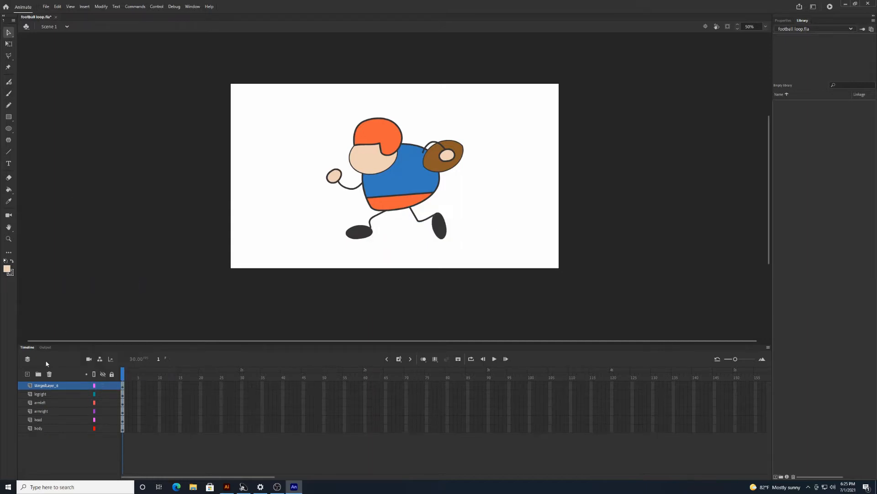
double_click(46, 385)
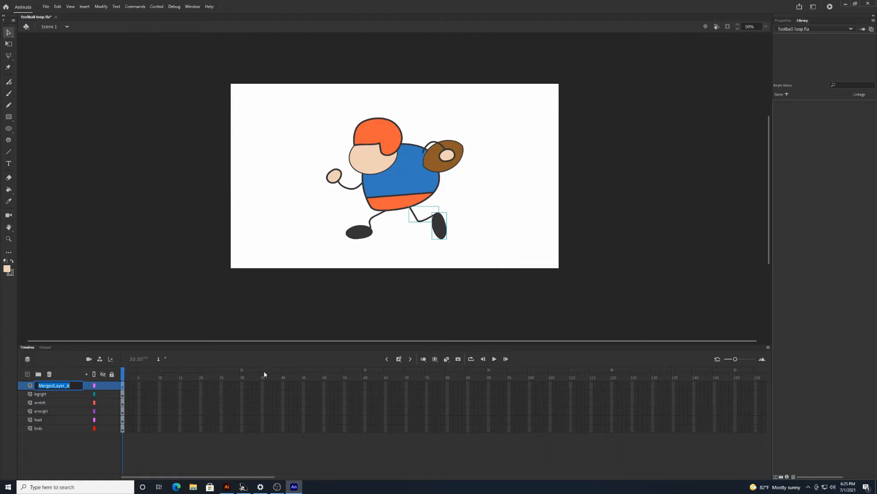
text(legleft)
click(86, 445)
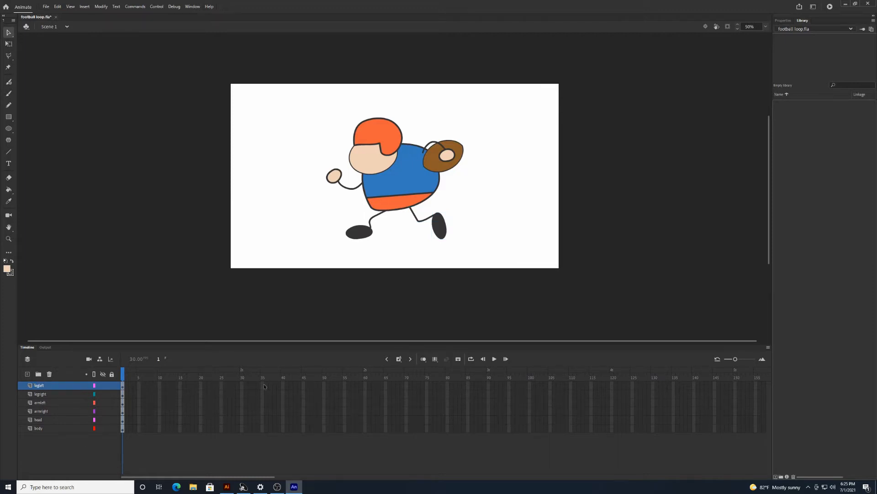
Step: Merge the head and body layers into one layer and name it _body
click(41, 395)
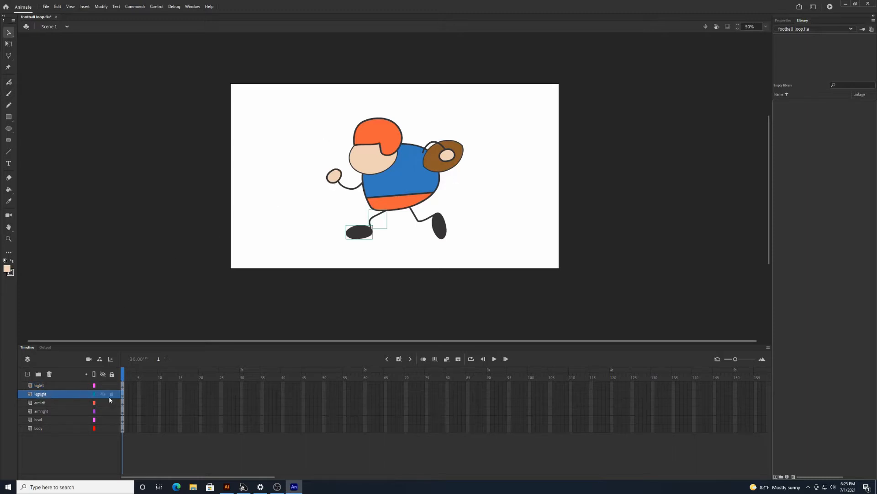
click(46, 419)
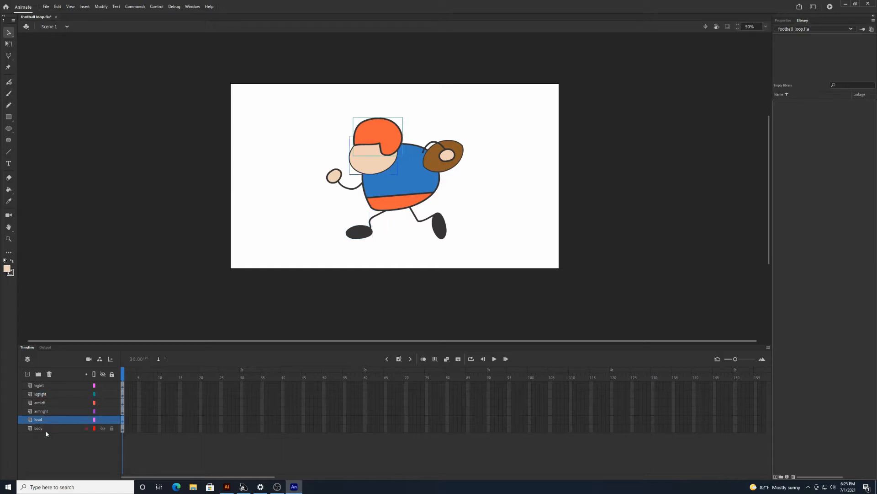
shift+click(50, 428)
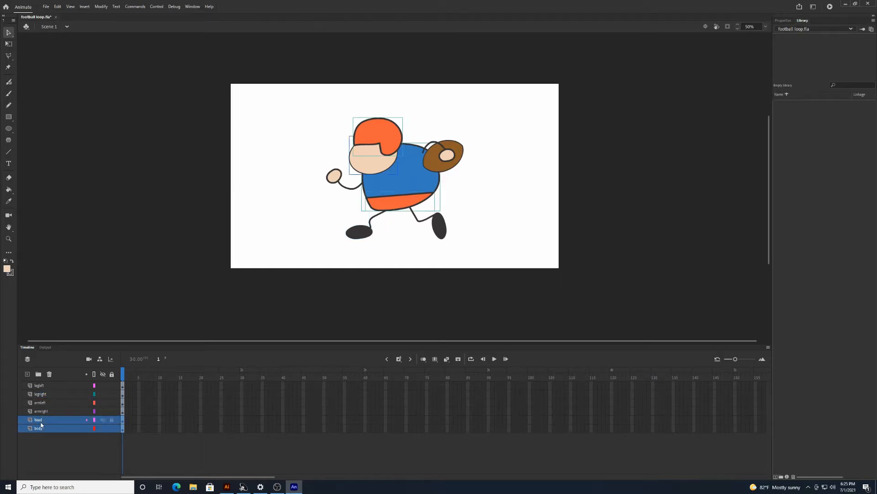
right_click(57, 424)
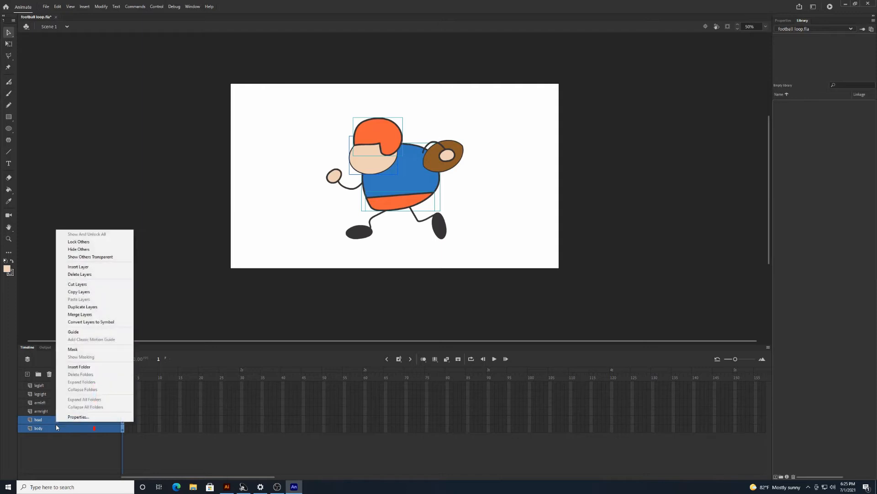
click(98, 314)
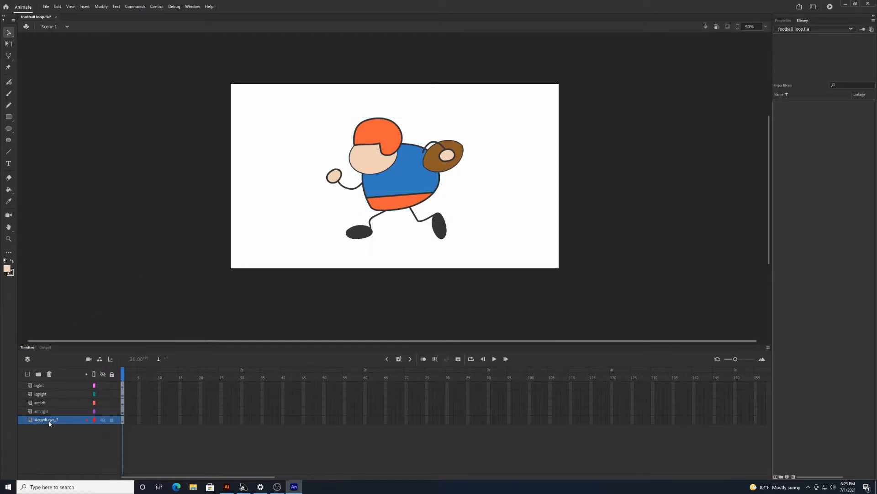
double_click(49, 420)
text(body)
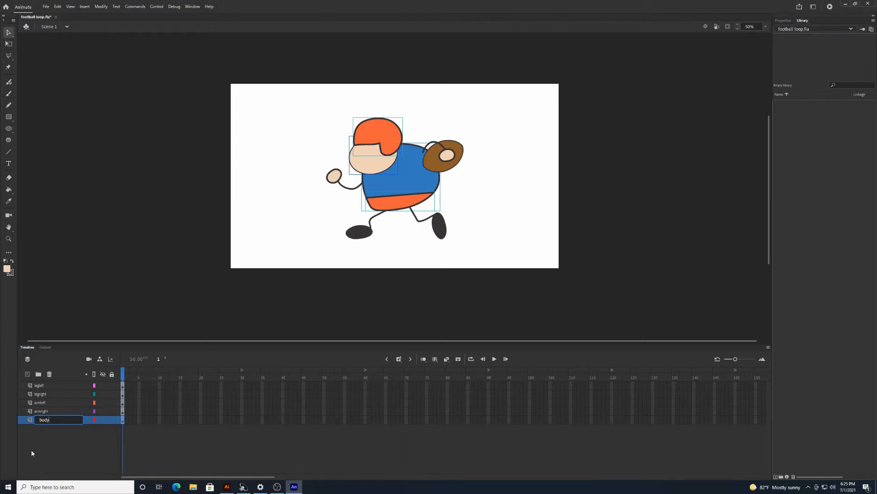
key(Return)
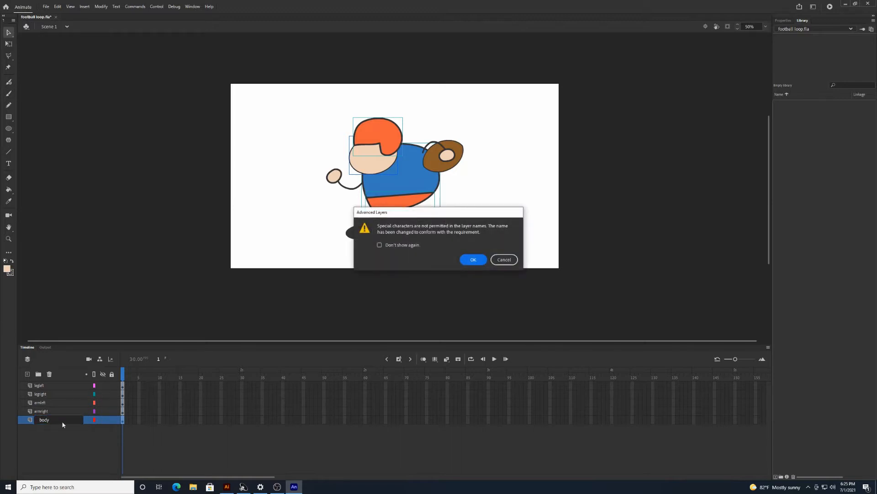
click(474, 259)
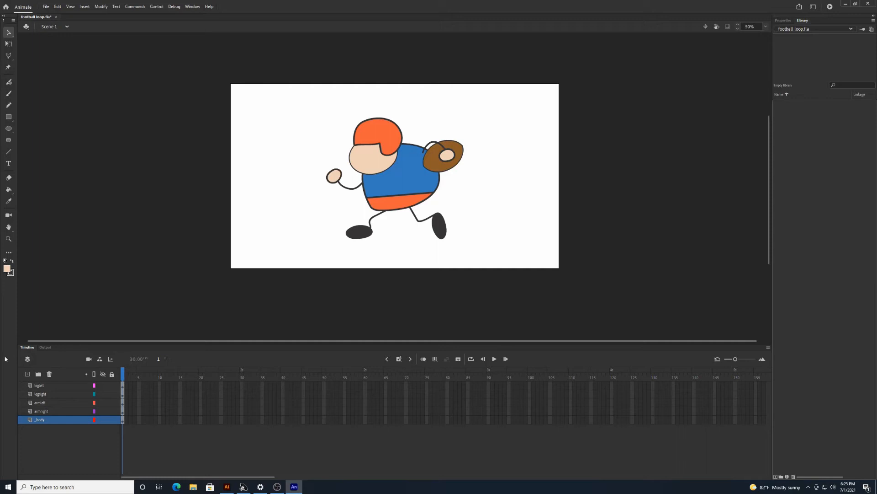
Step: Convert the legleft layer to a Graphic symbol named legleft
click(49, 386)
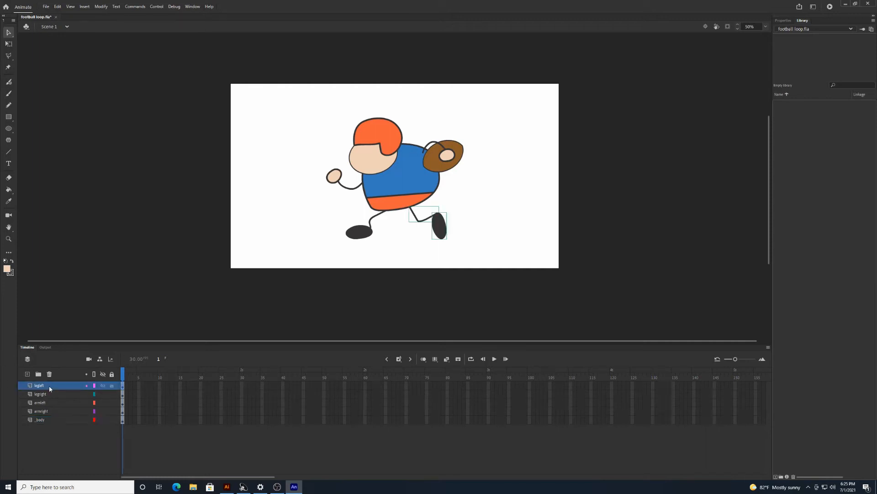
right_click(50, 387)
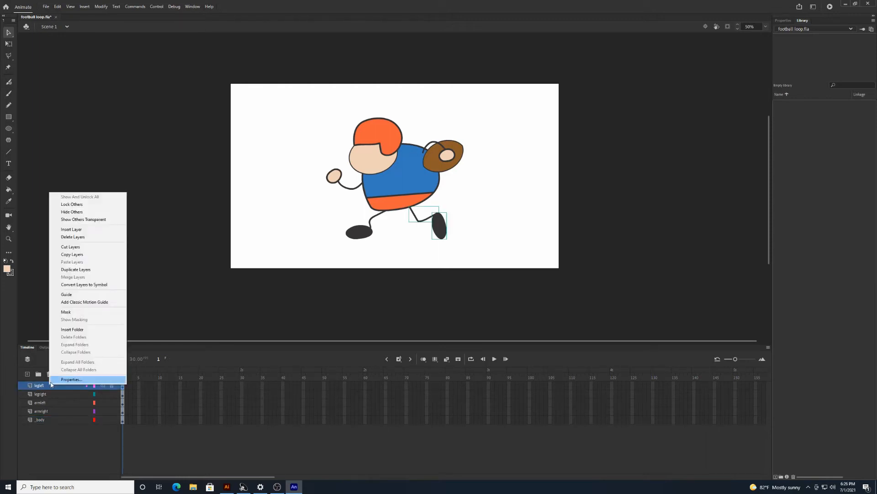
click(84, 286)
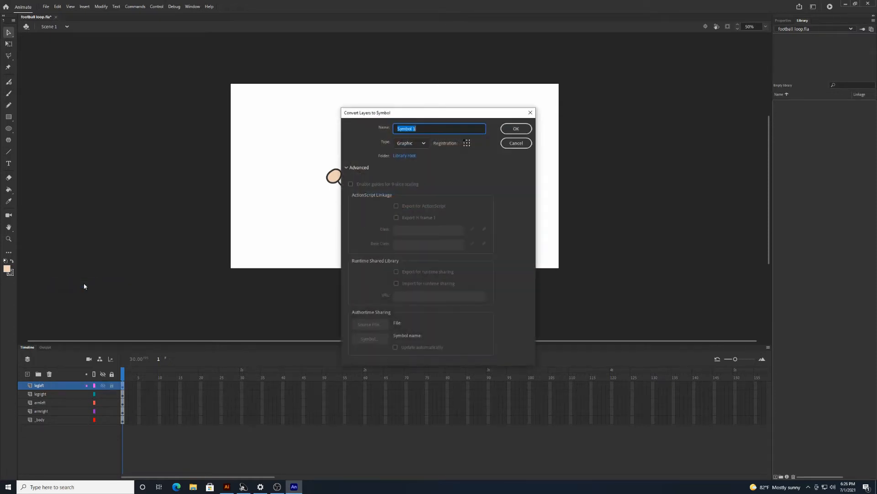
click(426, 144)
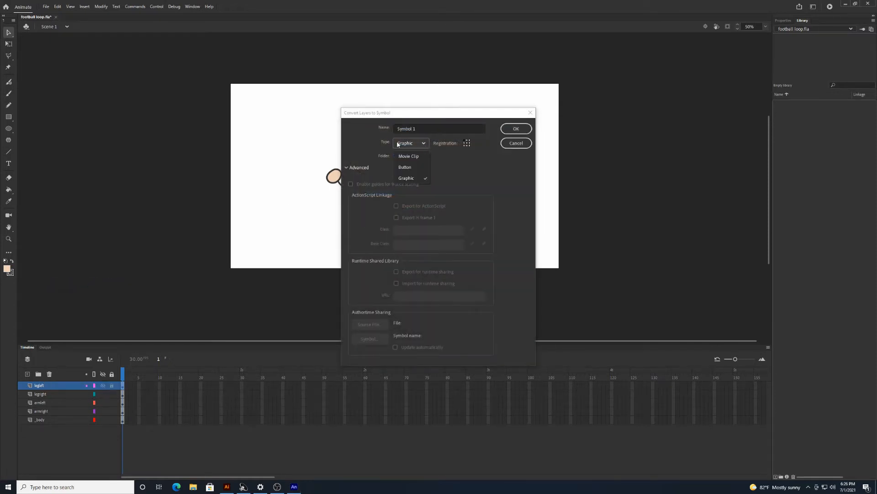
click(408, 178)
click(423, 130)
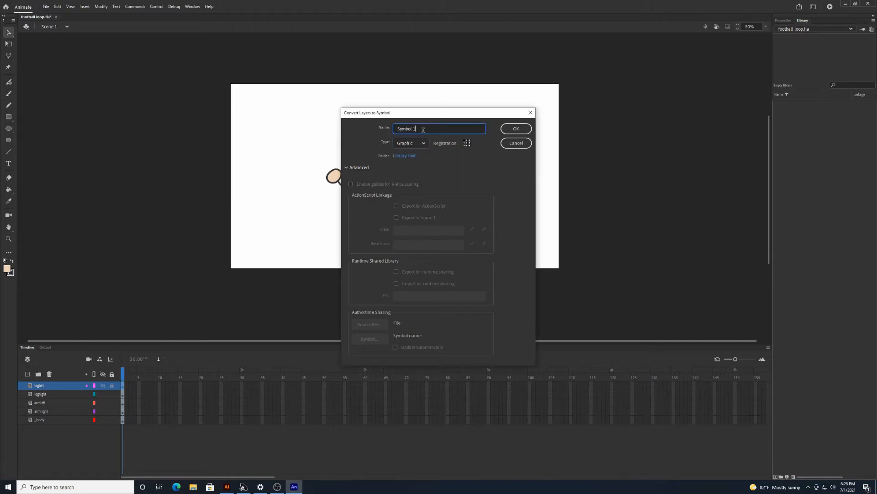
drag(423, 130, 381, 124)
text(legleft)
click(507, 129)
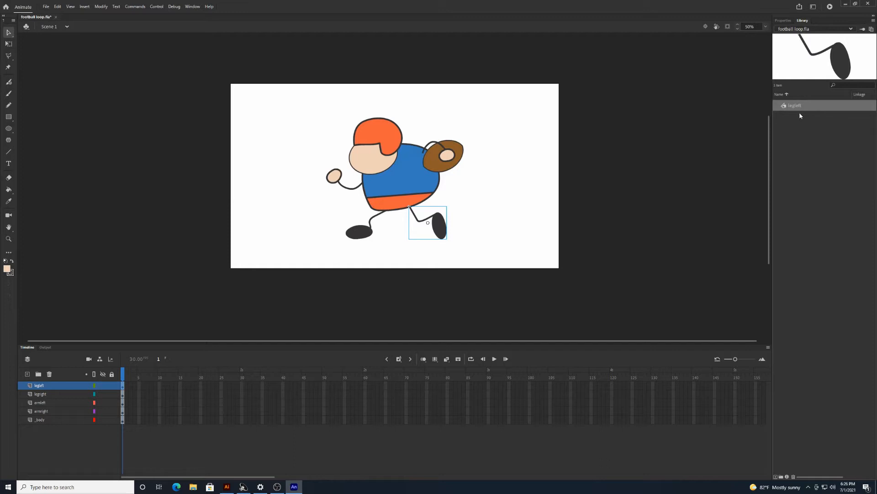
Step: Convert the legright layer to a Graphic symbol named legright
click(50, 396)
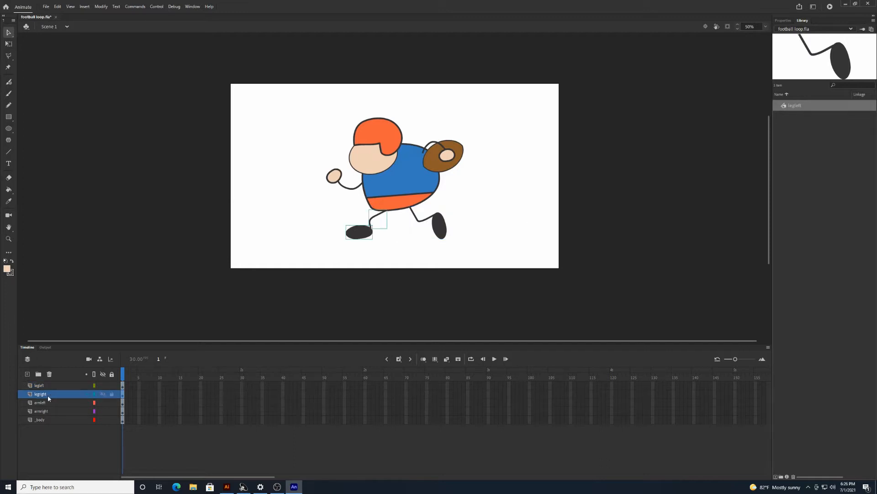
right_click(47, 395)
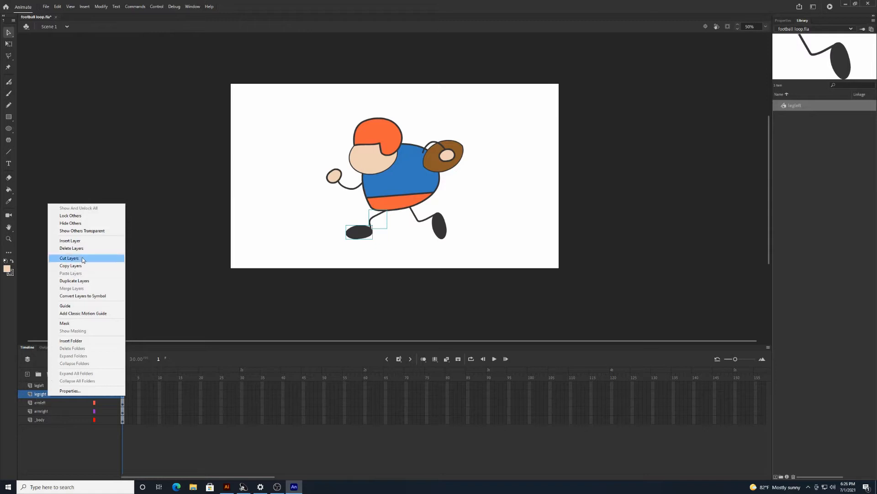
click(82, 296)
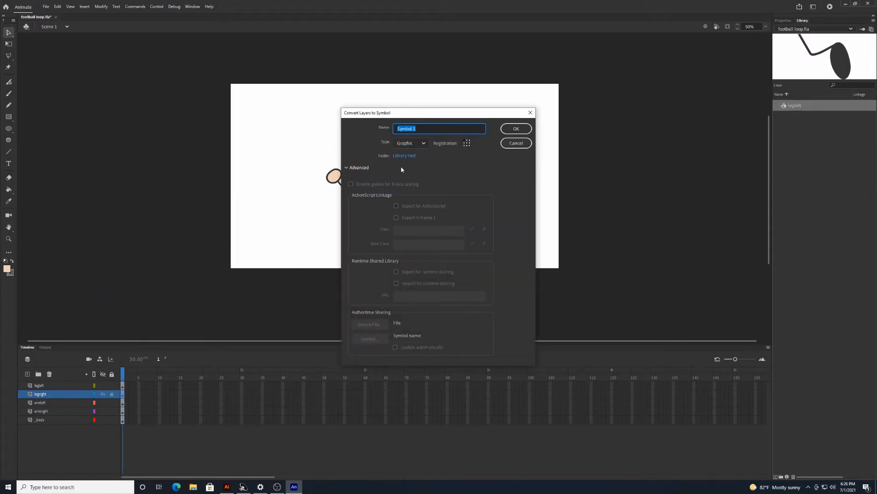
text(legright)
click(516, 131)
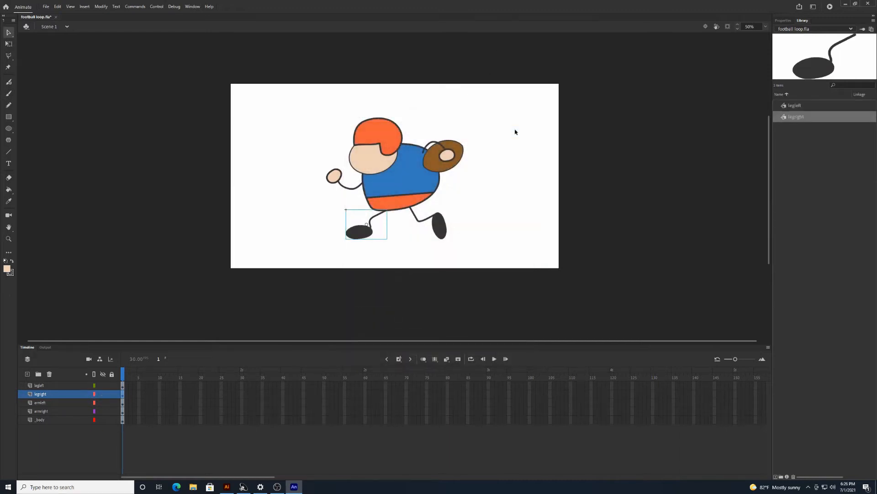
Step: Convert the armleft layer with the football to a Graphic symbol named armleft
right_click(50, 402)
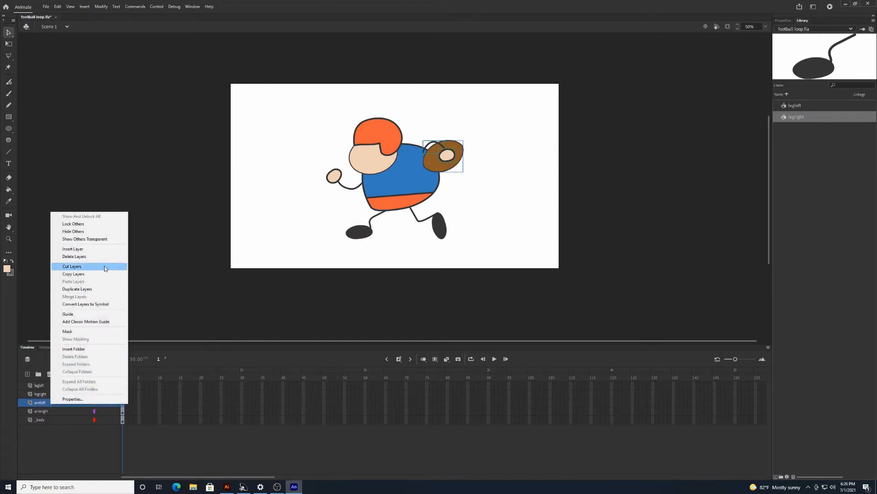
click(105, 304)
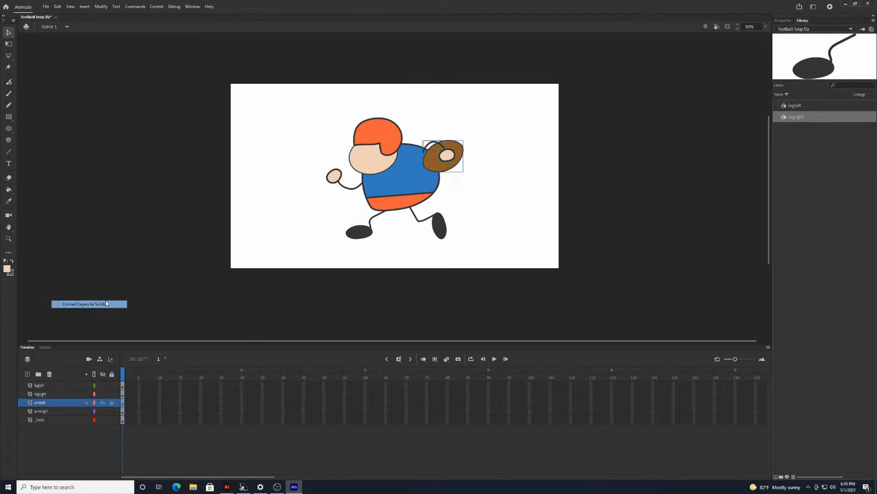
text(armleft)
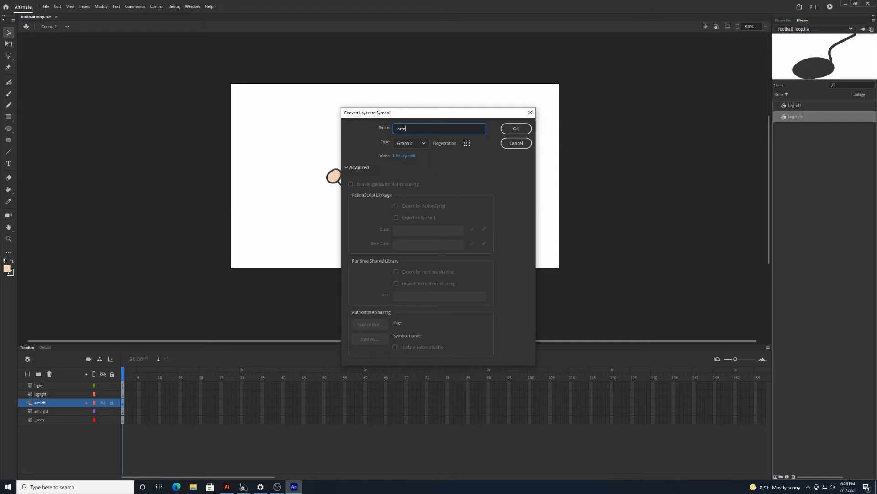
click(507, 130)
Step: Convert the armright layer to a Graphic symbol named armright
right_click(53, 414)
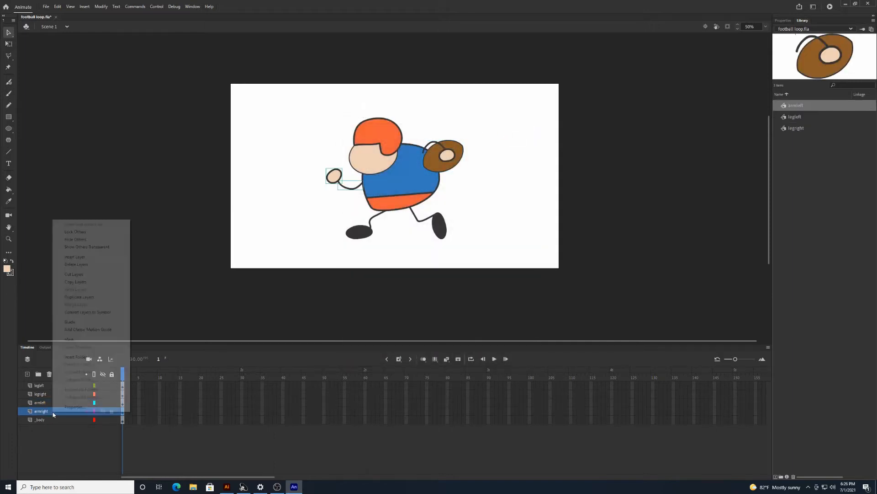
click(92, 314)
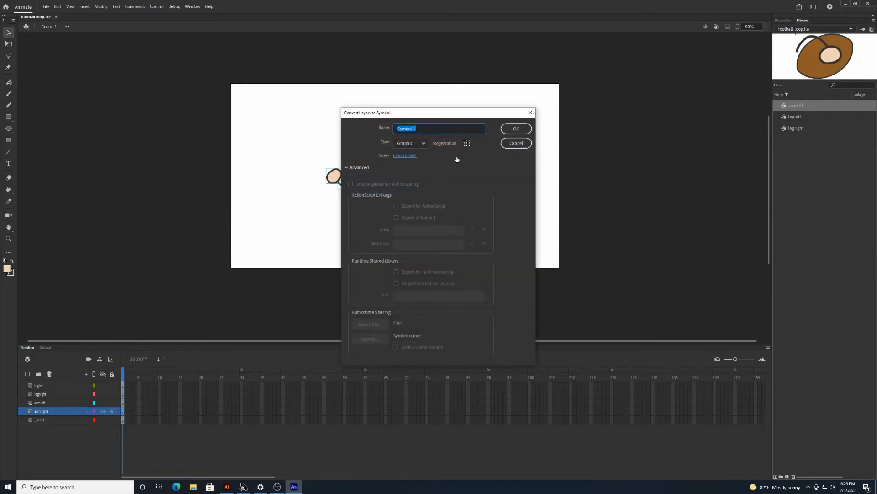
text(armright)
click(526, 129)
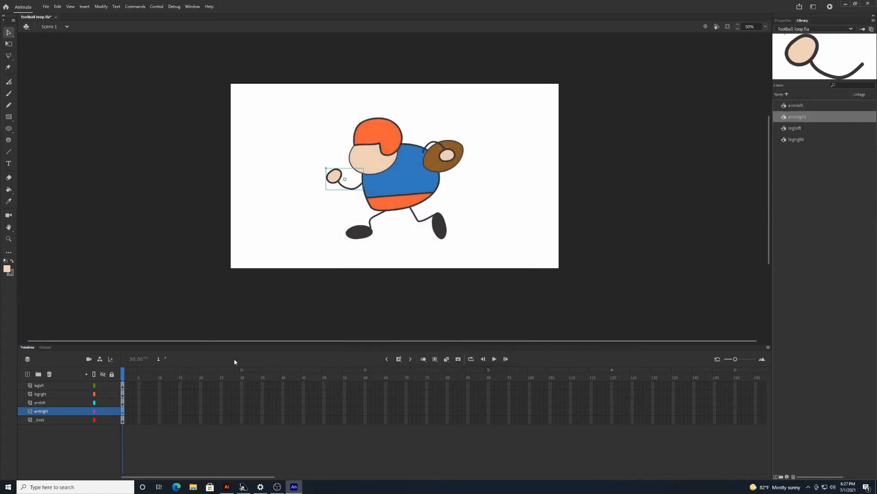
Step: Convert the _body layer with the head and torso to a Graphic symbol named _body
right_click(56, 420)
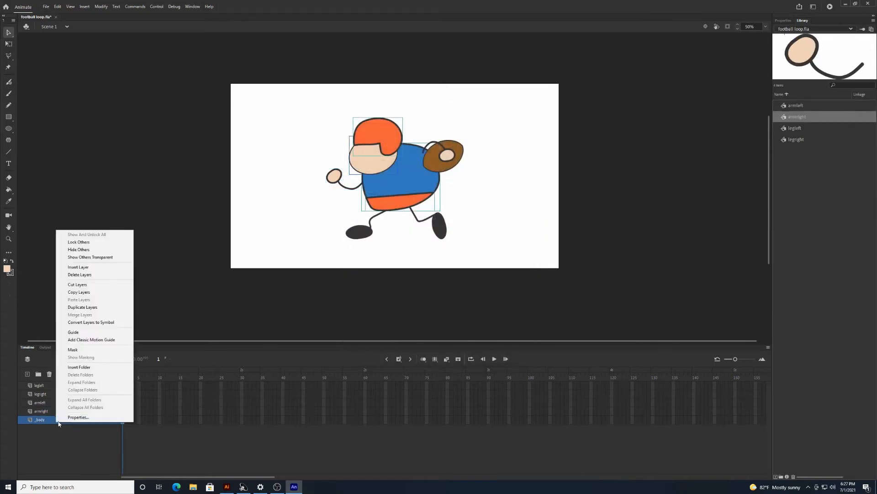
click(101, 323)
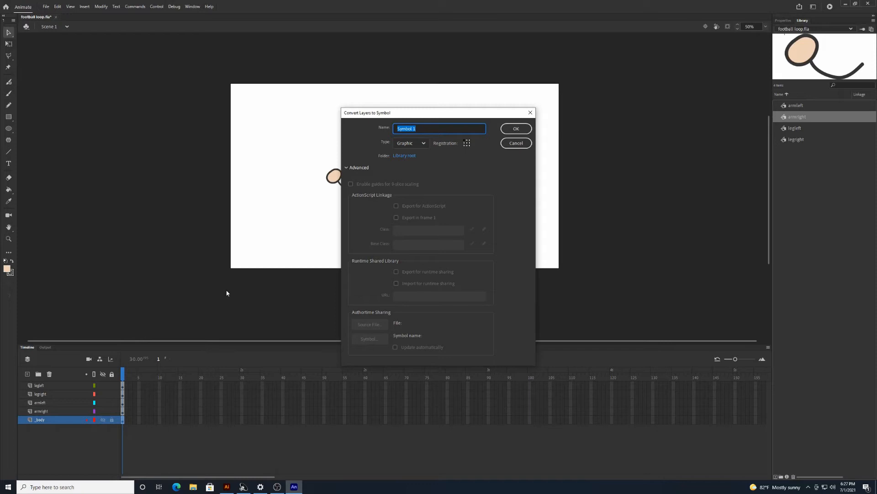
key(BackSpace)
text(_body)
click(508, 129)
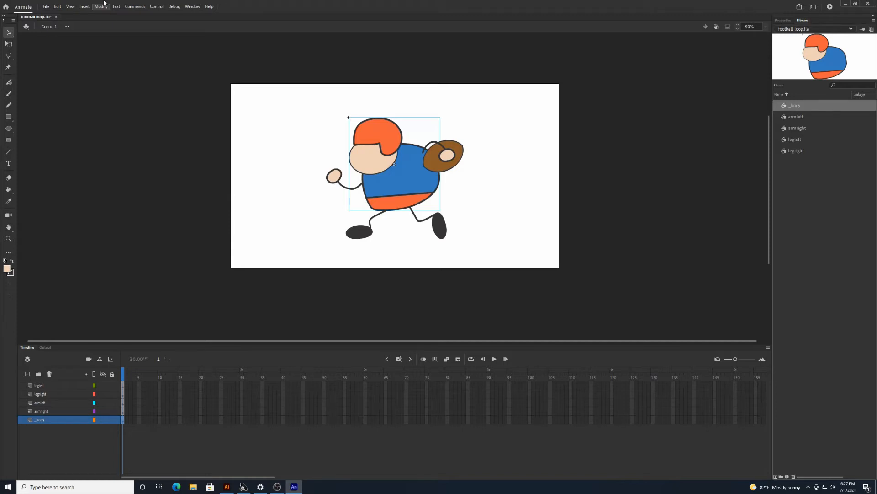
Step: With the Free Transform tool, move the pivot points of legleft and legright to where each leg meets the body
click(9, 44)
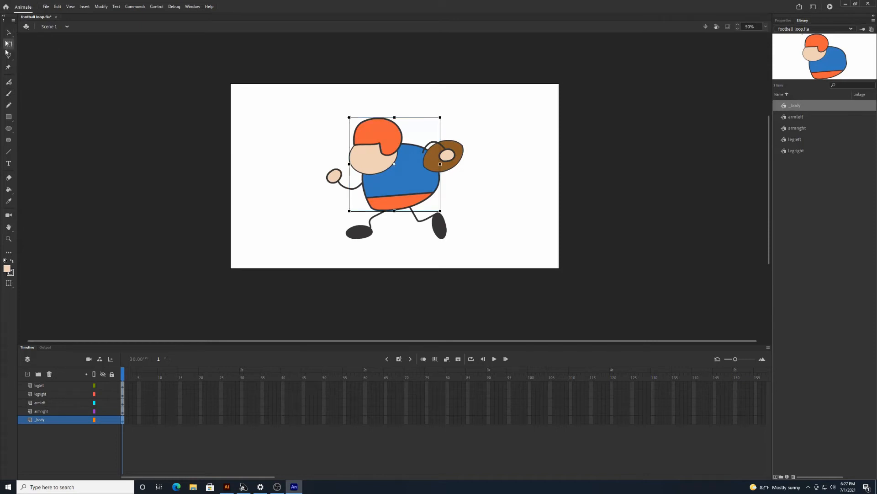
click(58, 386)
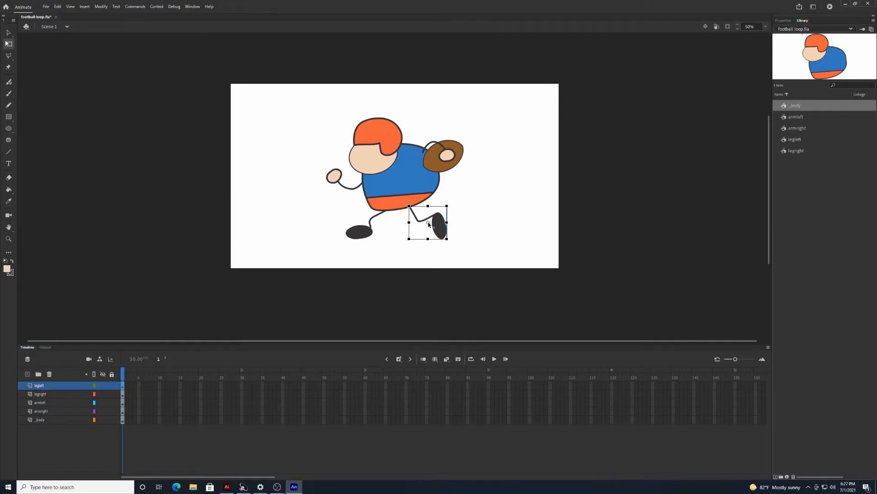
drag(428, 224, 410, 208)
click(60, 394)
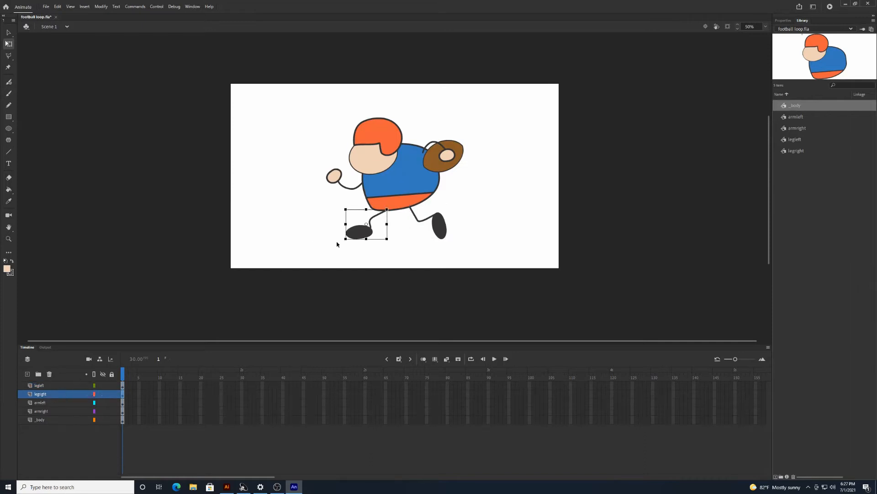
drag(366, 225, 386, 210)
Step: Move the pivot point of armleft to the shoulder end of the ball-carrying arm
click(50, 401)
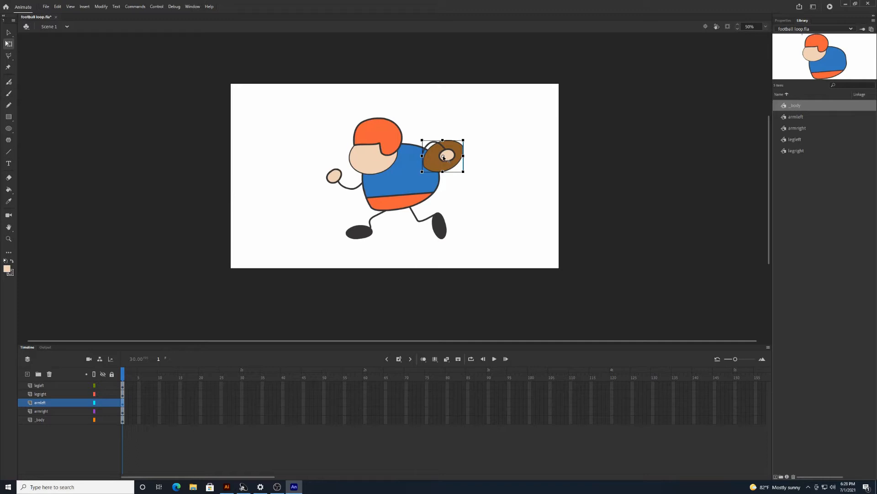
drag(444, 157, 424, 154)
key(ctrl+=)
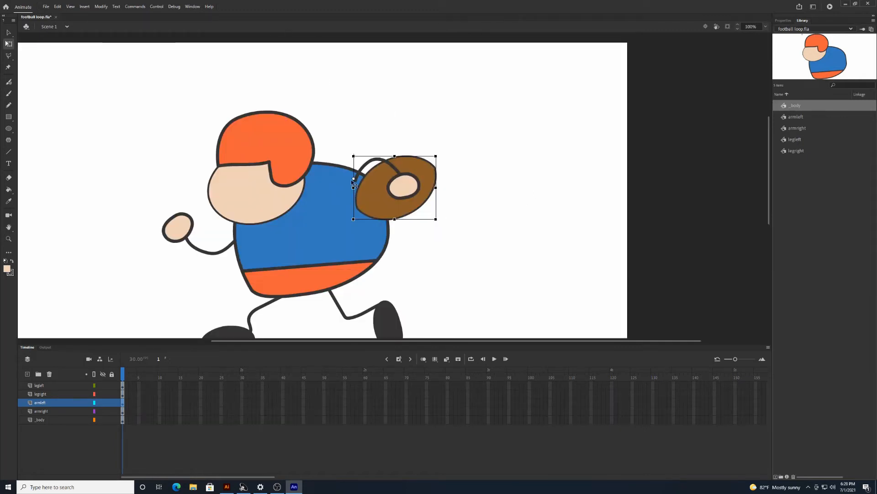
drag(354, 179, 354, 181)
Step: Move the pivot point of armright to the end of the arm where it joins the body
scroll(166, 222, down, 4)
scroll(167, 223, up, 2)
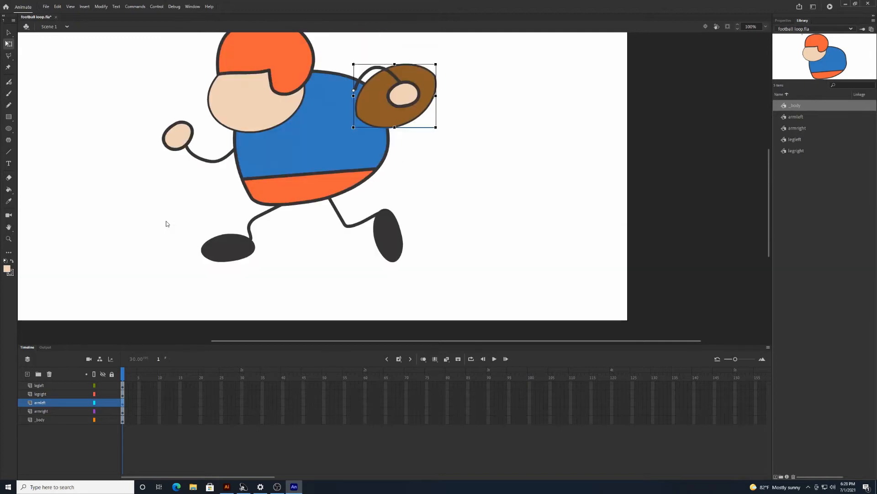
click(54, 410)
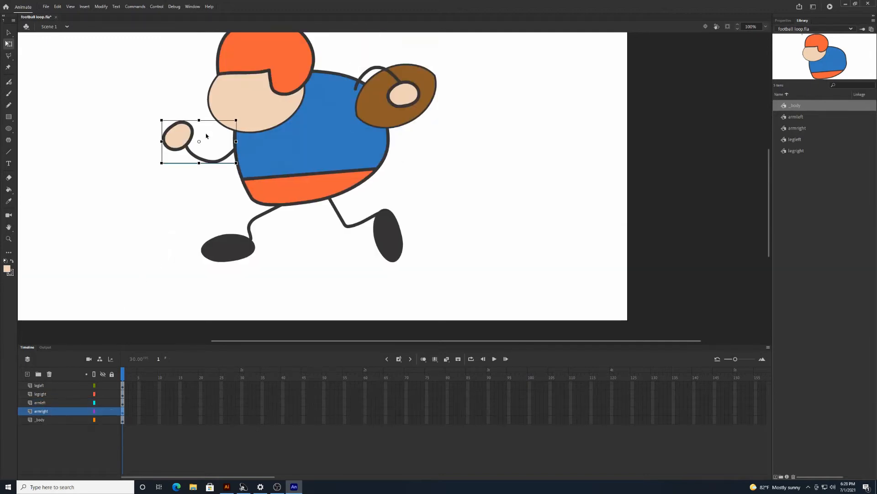
drag(199, 141, 230, 154)
key(ctrl+minus)
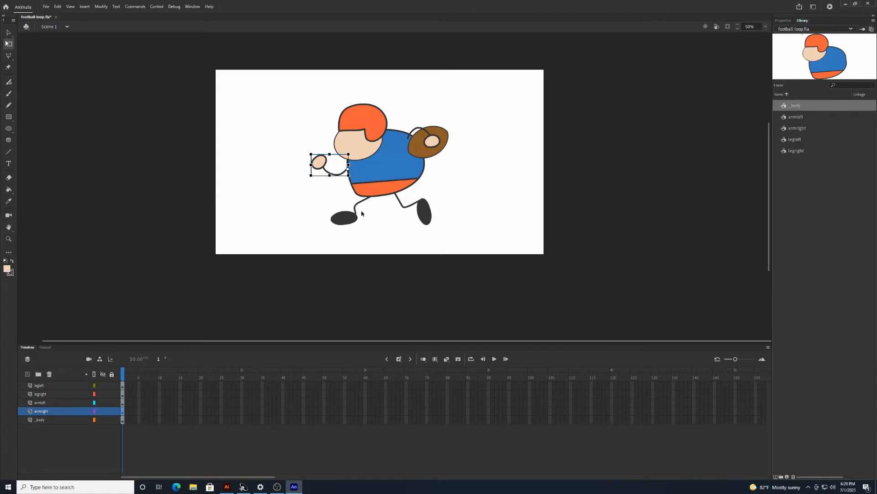
Step: Insert frames on all five layers at once, extending the timeline through frame 41
key(v)
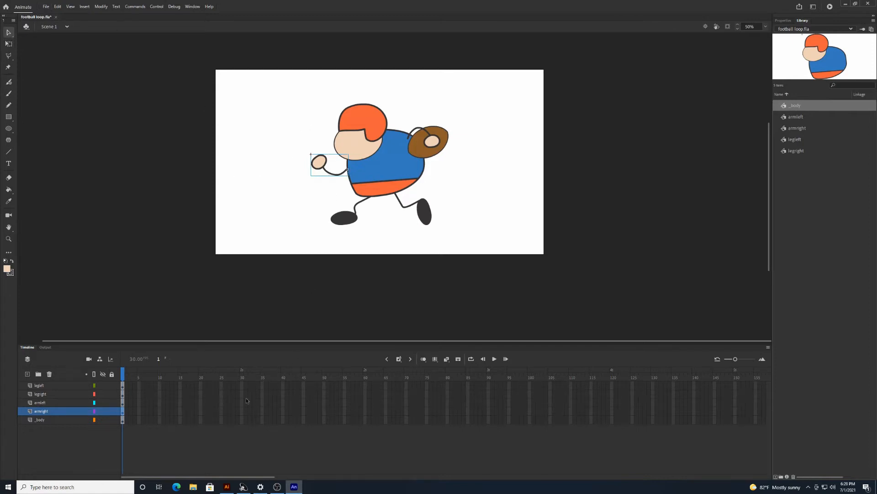
click(223, 461)
drag(123, 385, 284, 444)
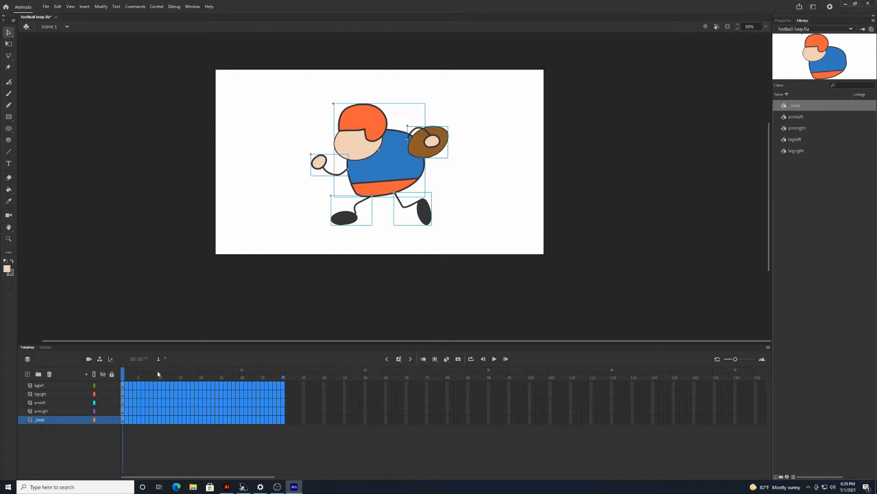
right_click(198, 403)
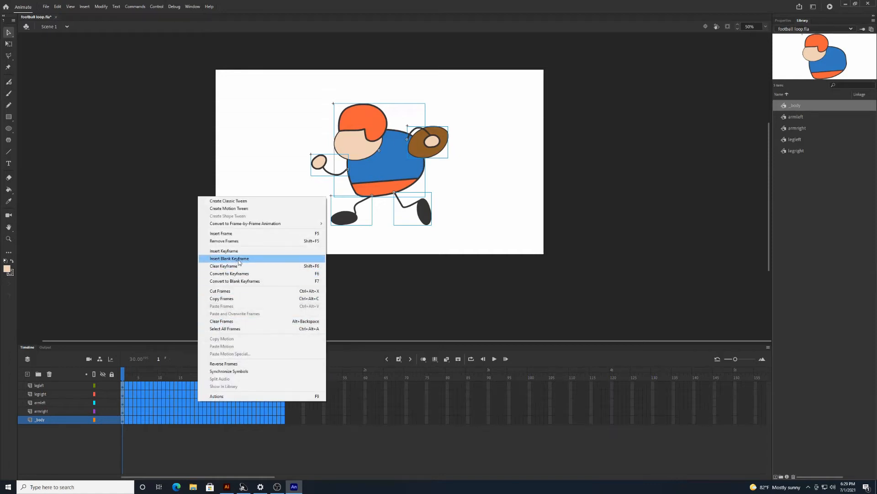
click(251, 234)
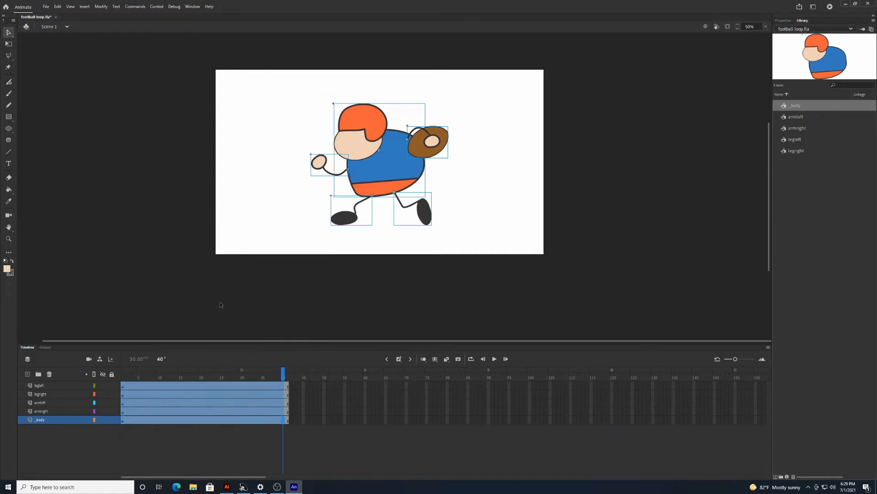
click(218, 454)
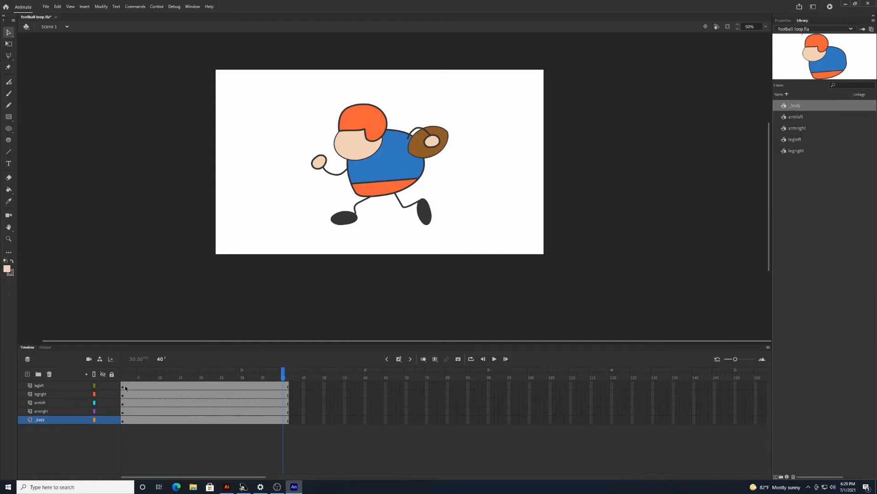
Step: Create motion tweens on all five body-part layers and return the playhead to frame 1
drag(192, 385, 193, 417)
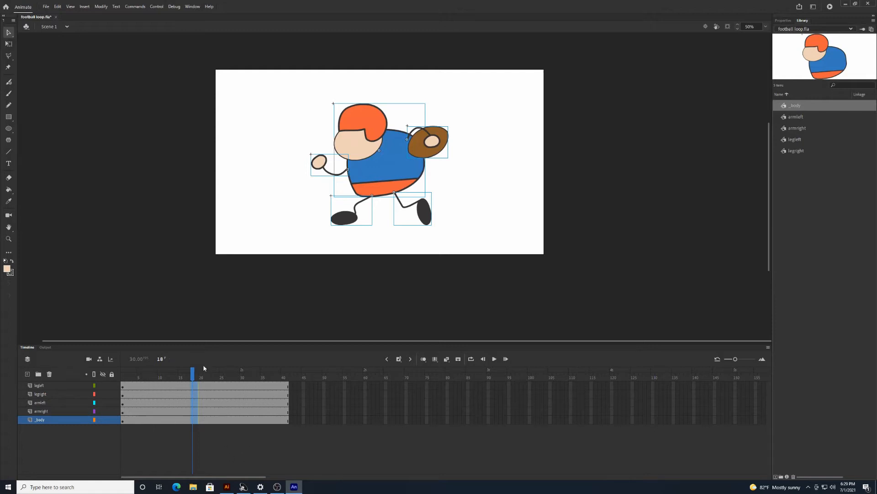
right_click(196, 417)
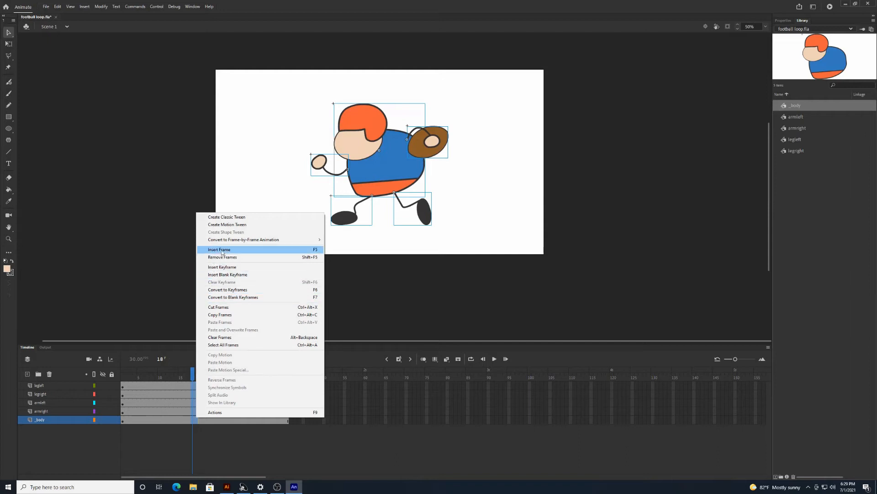
click(239, 225)
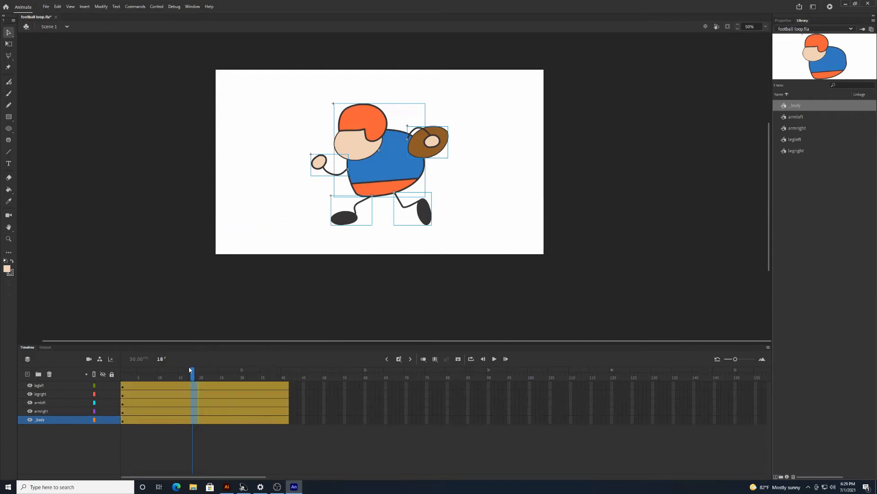
drag(190, 369, 123, 373)
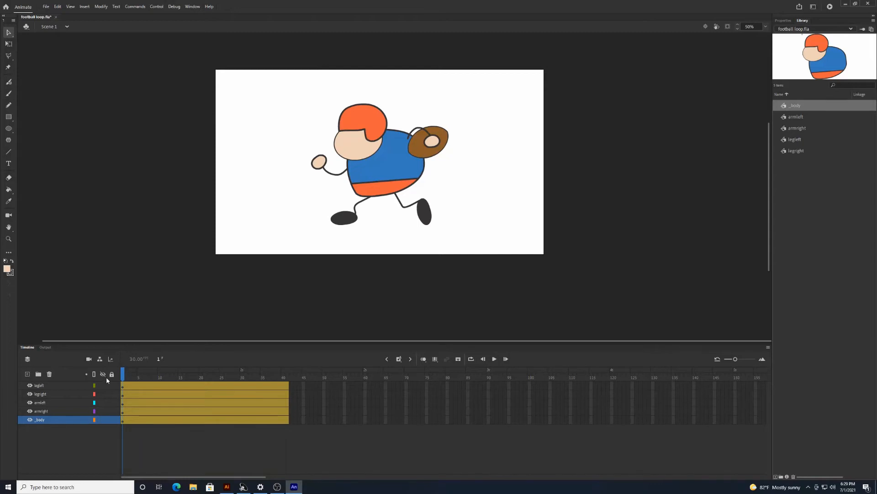
Step: At frame 1, rotate legleft with the Free Transform tool so the rear foot swings up behind the body
drag(123, 372, 160, 369)
click(160, 385)
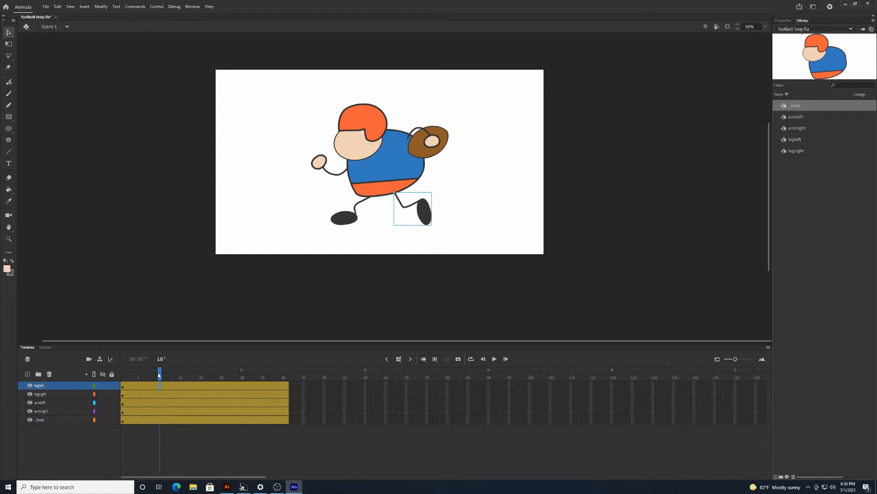
drag(159, 375, 122, 373)
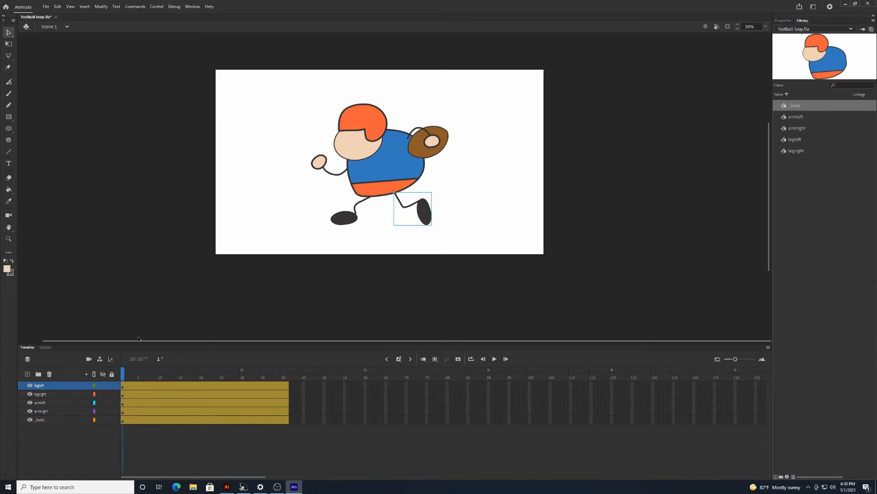
click(122, 374)
click(427, 213)
click(9, 44)
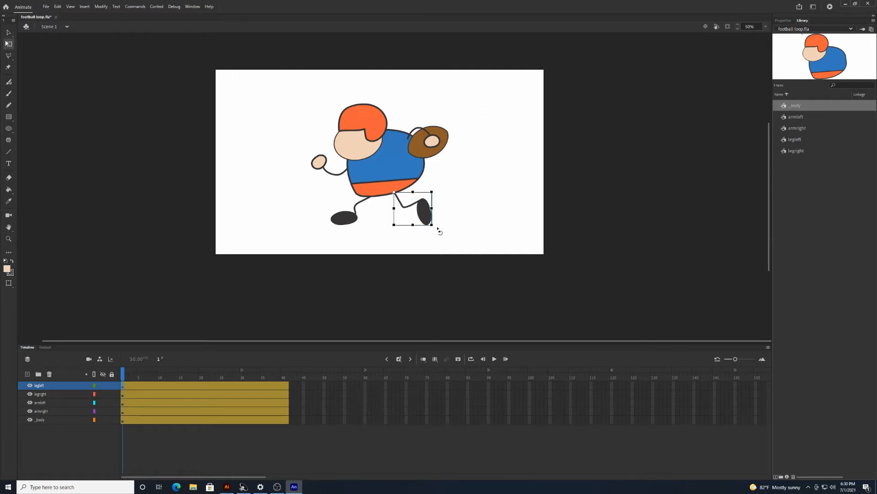
drag(439, 226, 458, 200)
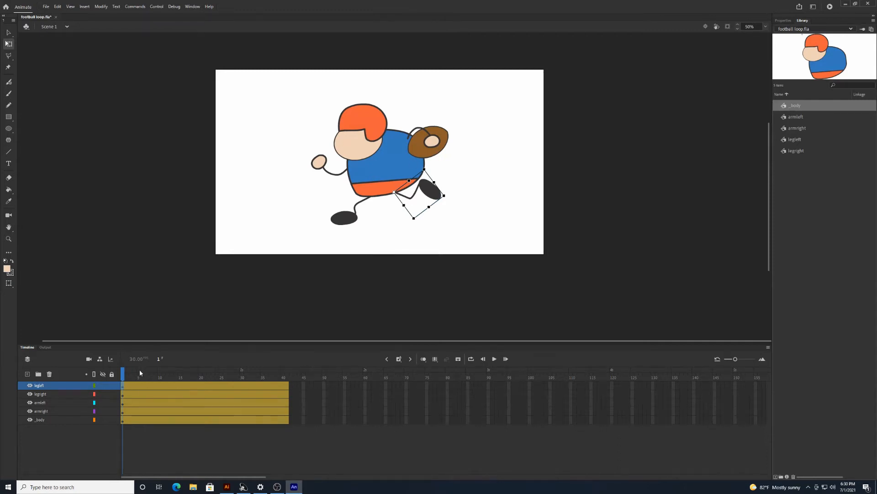
Step: At frame 10, rotate legleft forward so its foot is flat beneath the body, next to the front foot
drag(122, 374, 161, 374)
drag(448, 204, 326, 253)
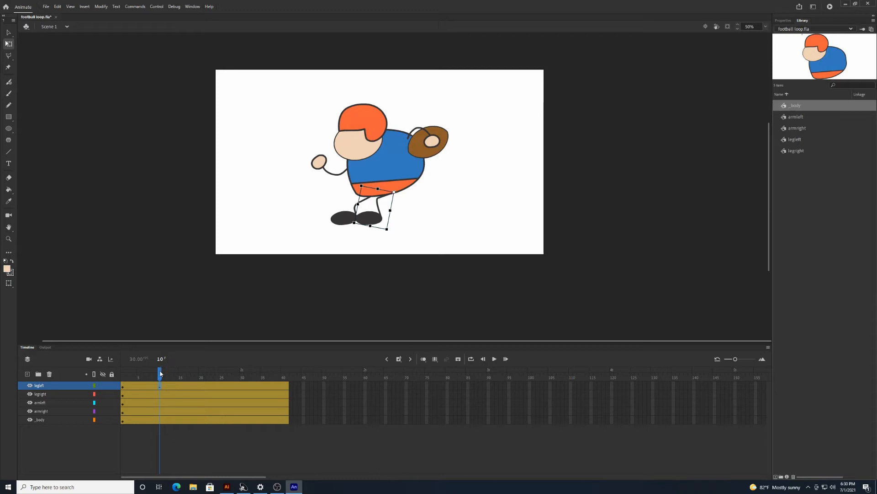
drag(160, 371, 115, 376)
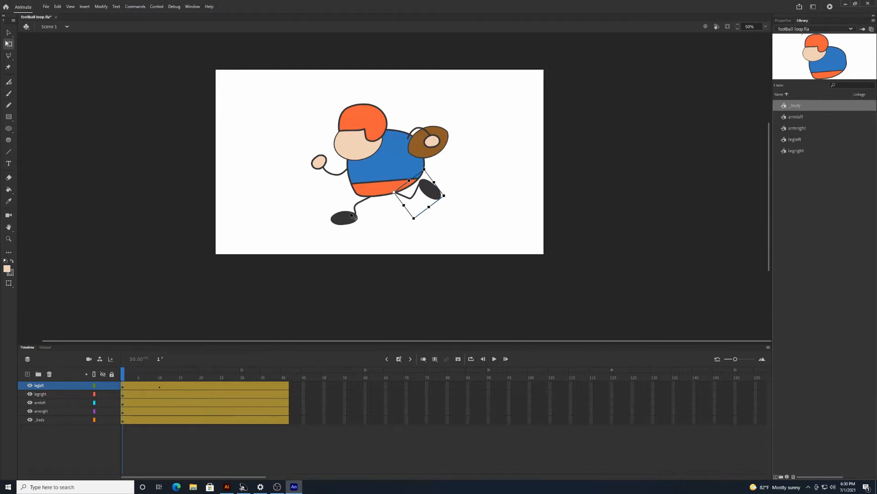
Step: Copy the properties of legleft's frame 1 keyframe and paste them at frame 20
right_click(122, 387)
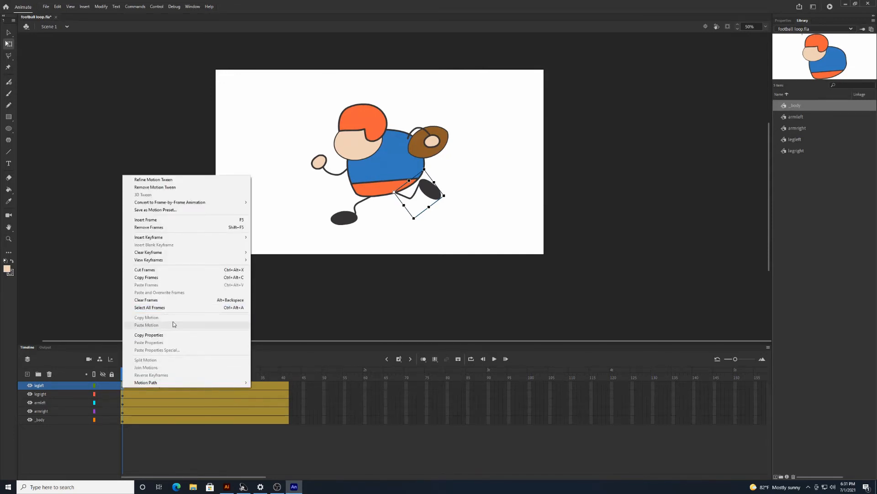
click(174, 335)
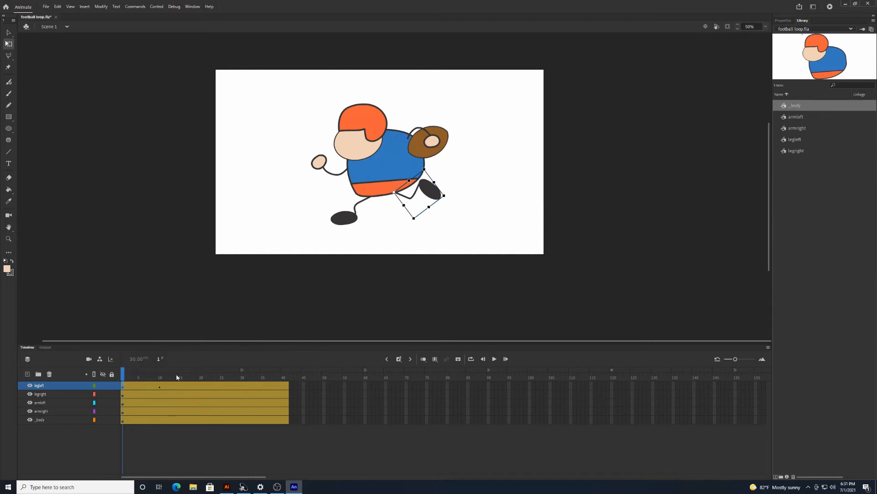
click(201, 387)
right_click(201, 387)
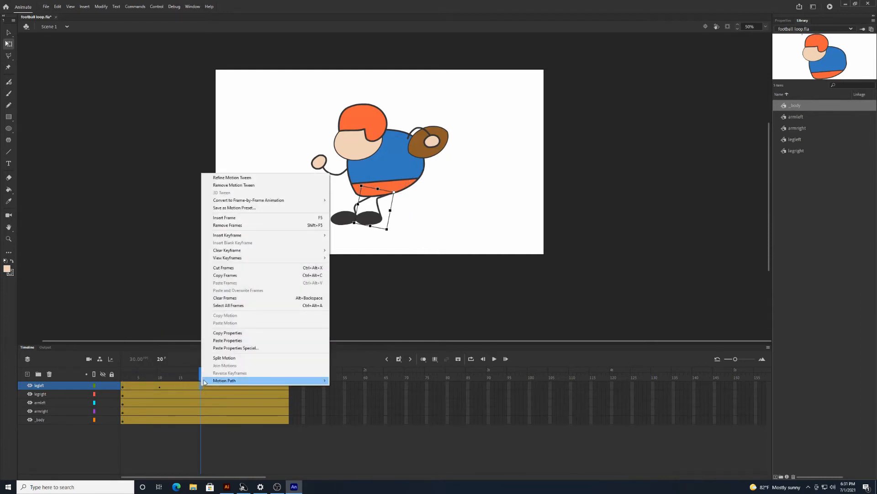
click(238, 340)
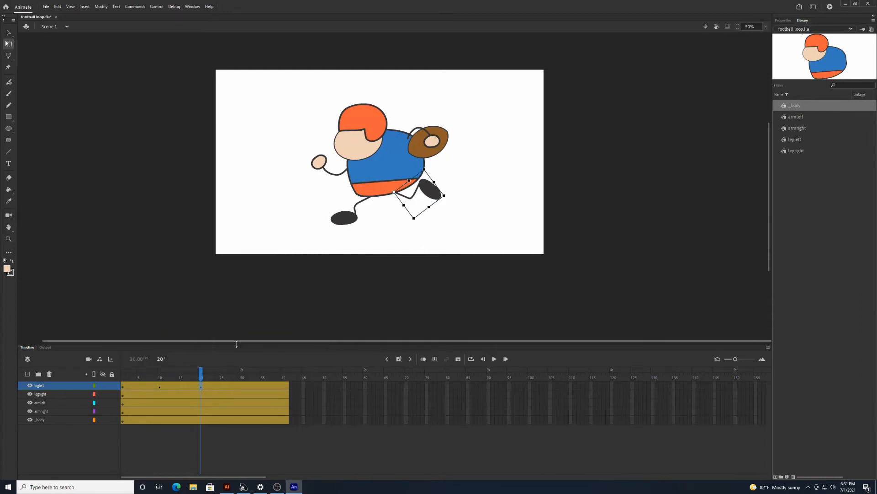
Step: Copy the properties of legleft's frame 10 keyframe and paste them at frame 30
click(160, 387)
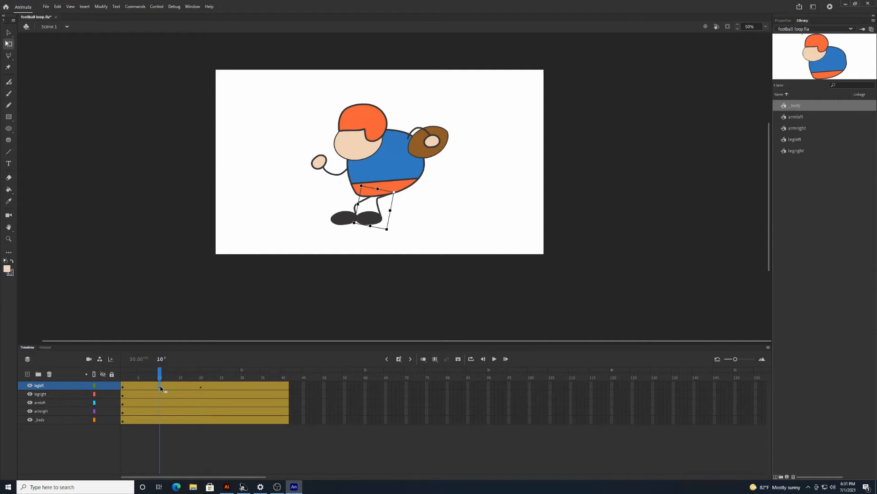
right_click(160, 387)
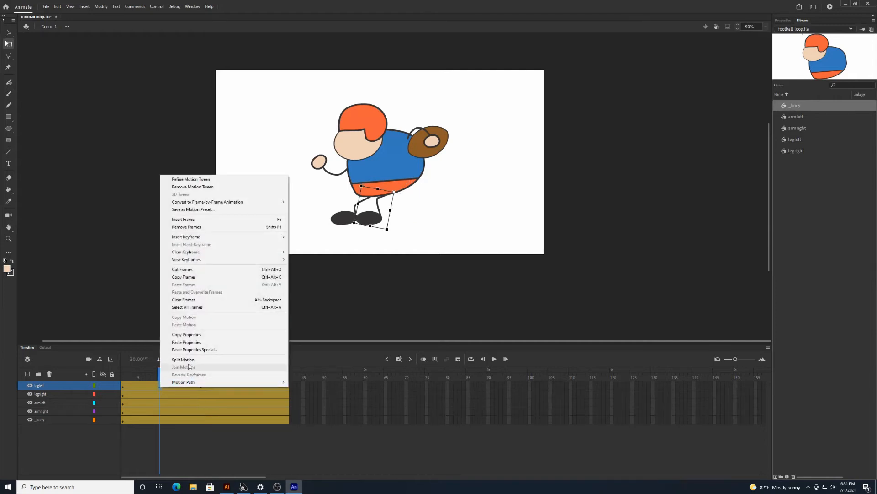
click(198, 335)
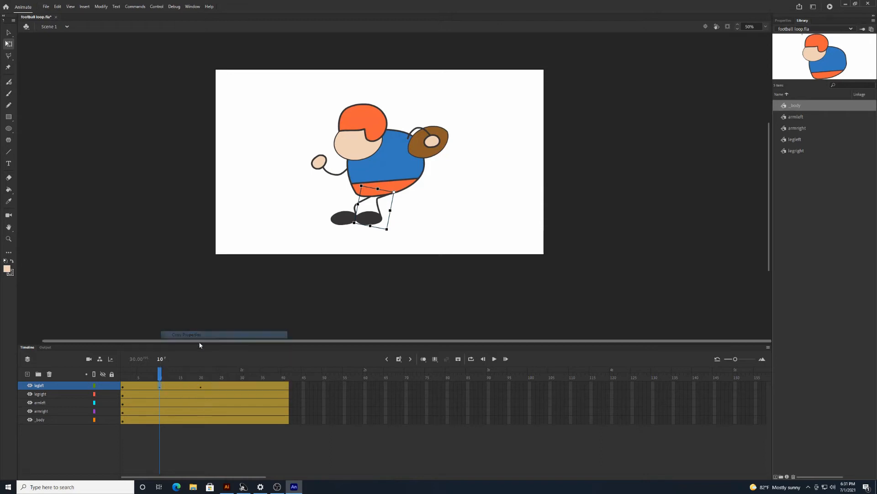
click(243, 387)
right_click(243, 387)
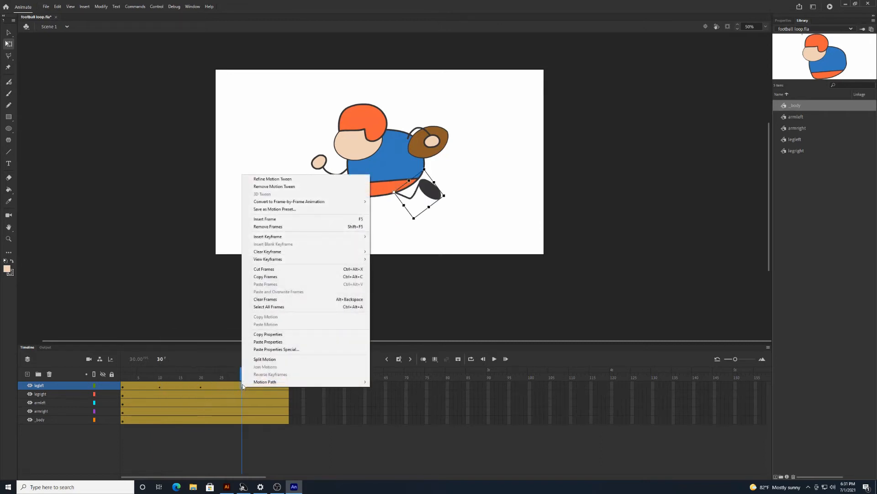
click(268, 341)
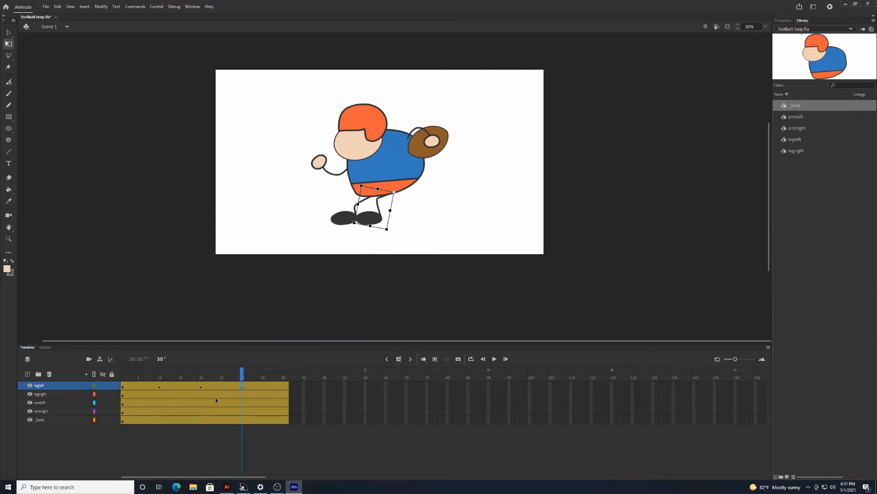
Step: Copy the properties of legleft's frame 20 keyframe to frame 41, and scrub back to frame 1 to check the swing
click(201, 387)
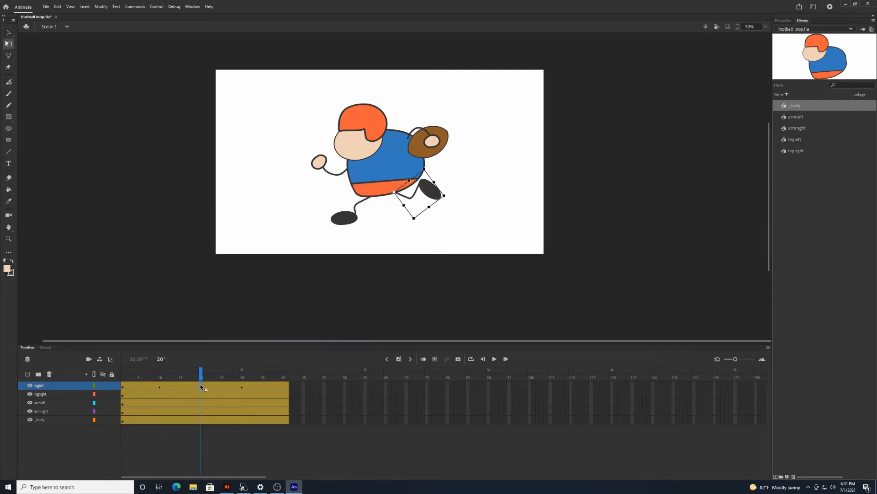
right_click(200, 385)
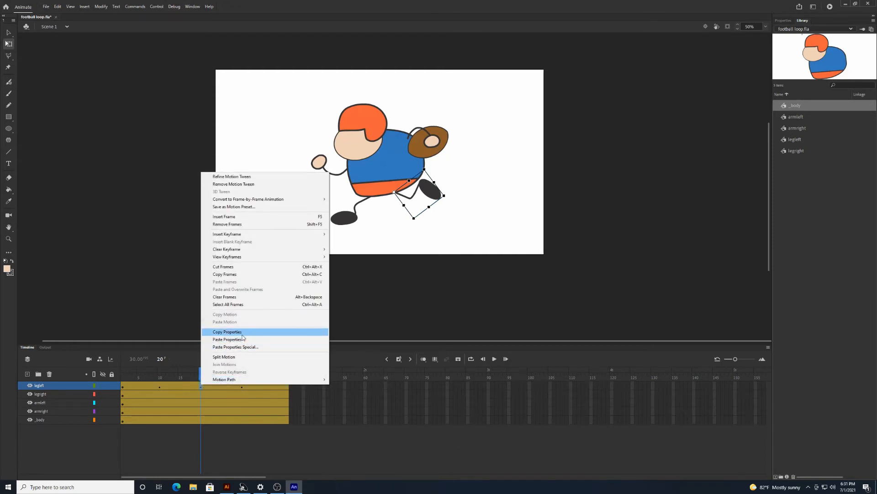
click(245, 331)
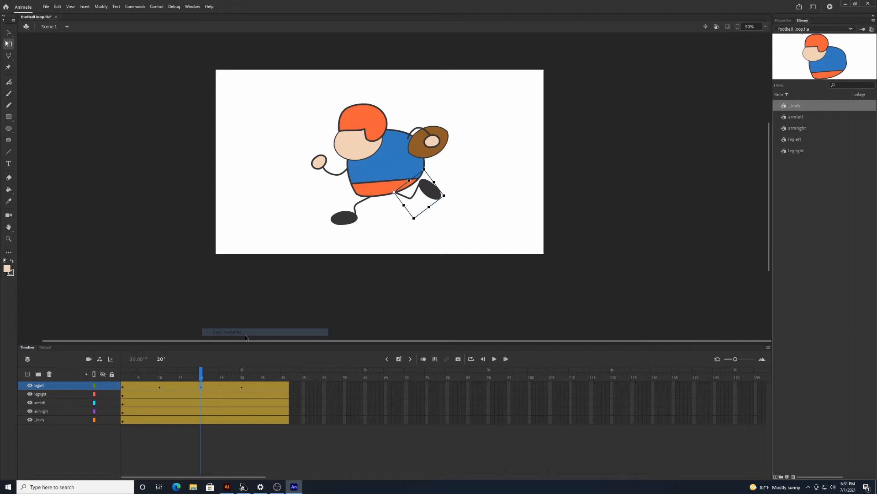
click(287, 386)
right_click(287, 386)
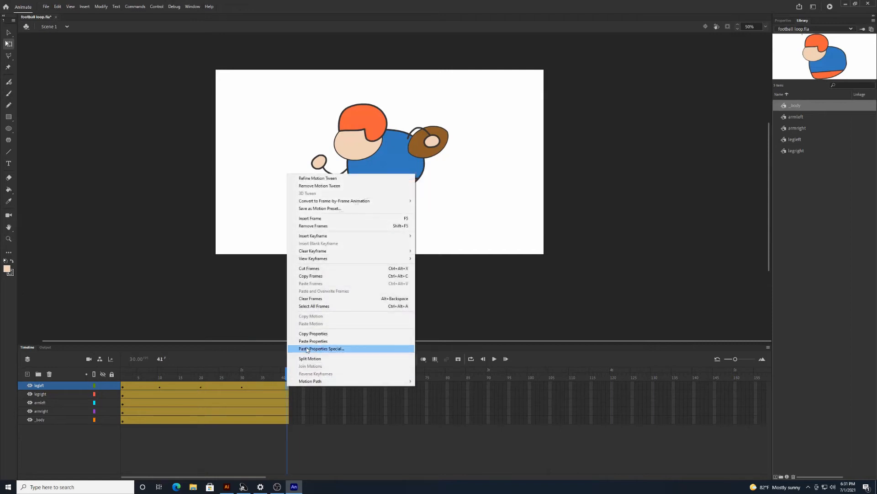
click(315, 341)
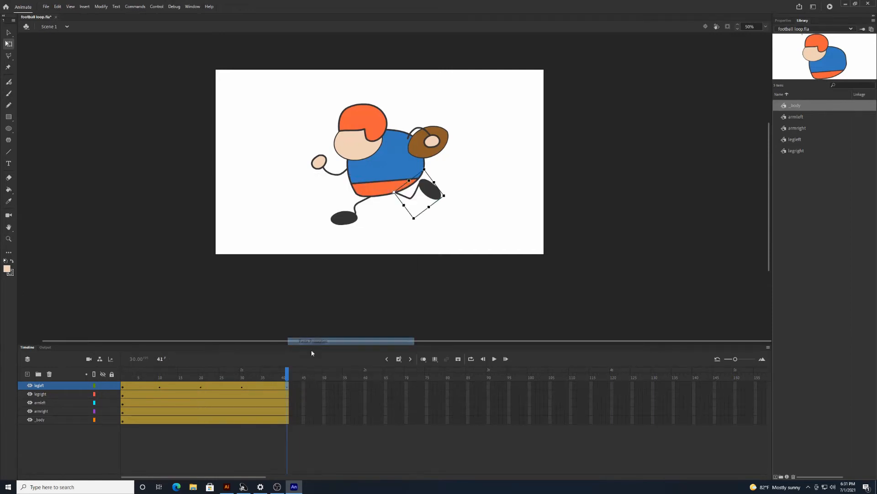
click(249, 376)
drag(248, 376, 99, 368)
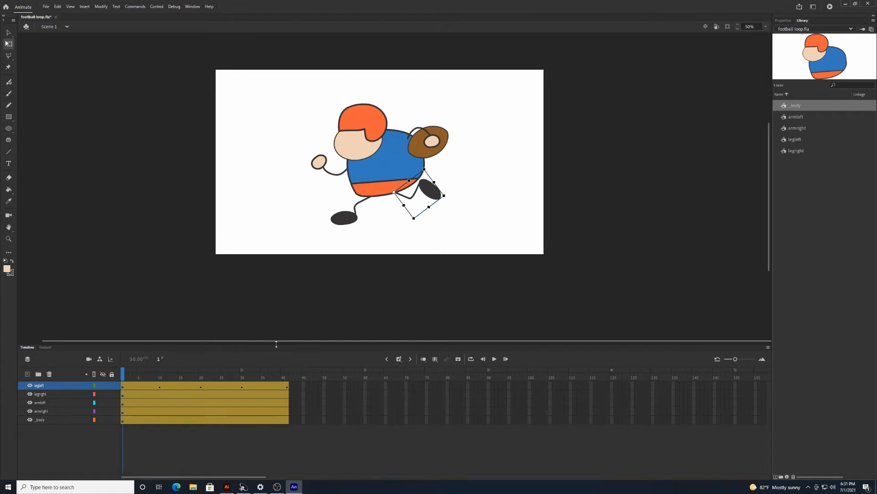
Step: Rotate legright up in front of the body at frame 1 and swing it back behind the other leg at frame 10
click(125, 396)
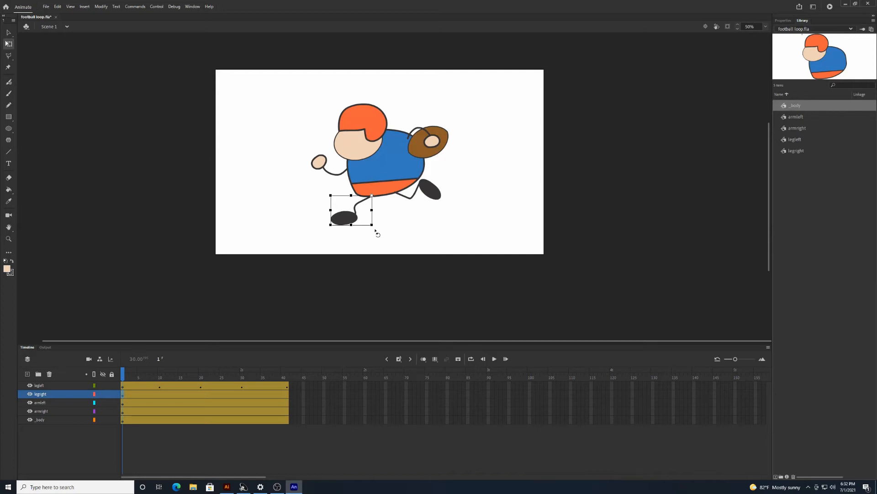
drag(374, 231, 361, 238)
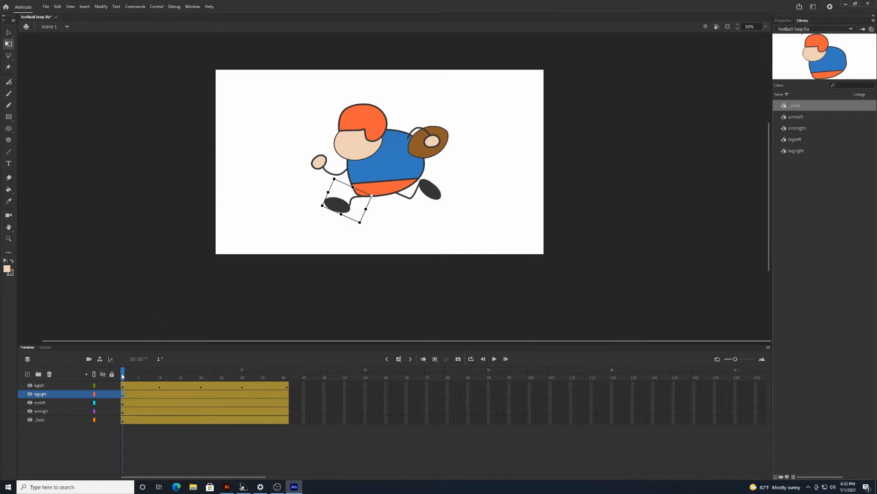
drag(124, 375, 160, 365)
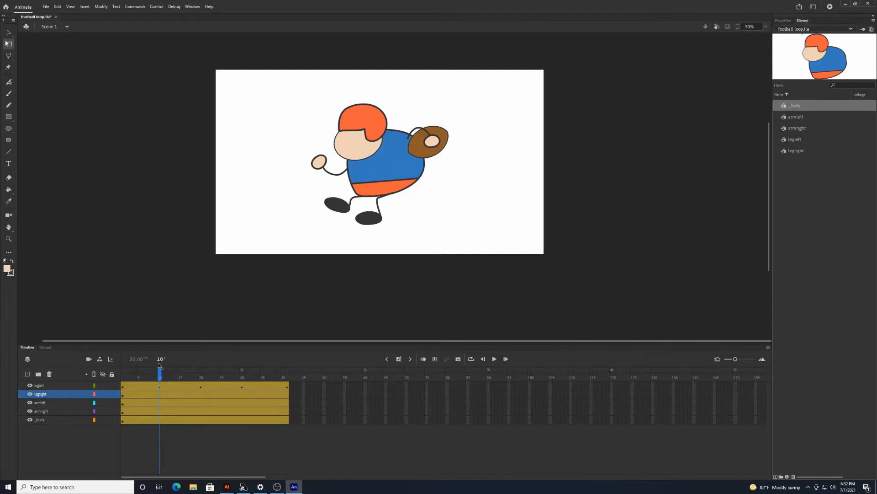
click(338, 205)
drag(321, 214, 429, 218)
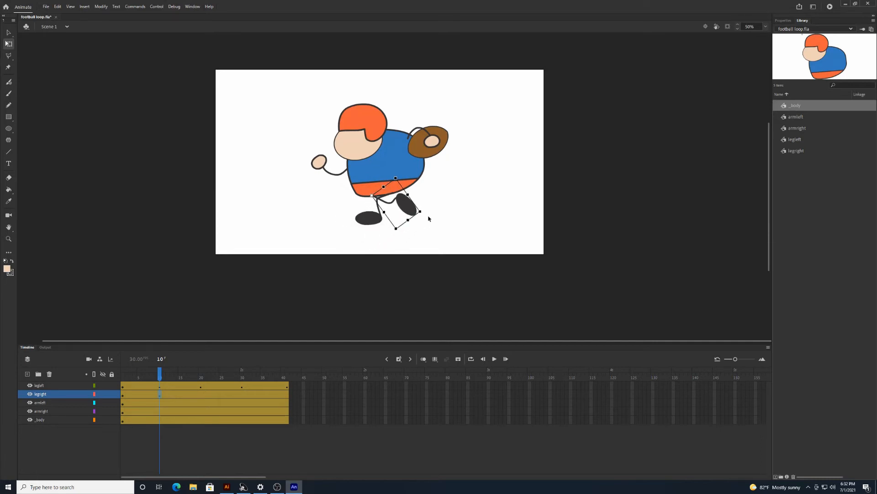
Step: Copy the properties of legright's frame 1 keyframe and paste them at frame 20
click(123, 394)
right_click(122, 393)
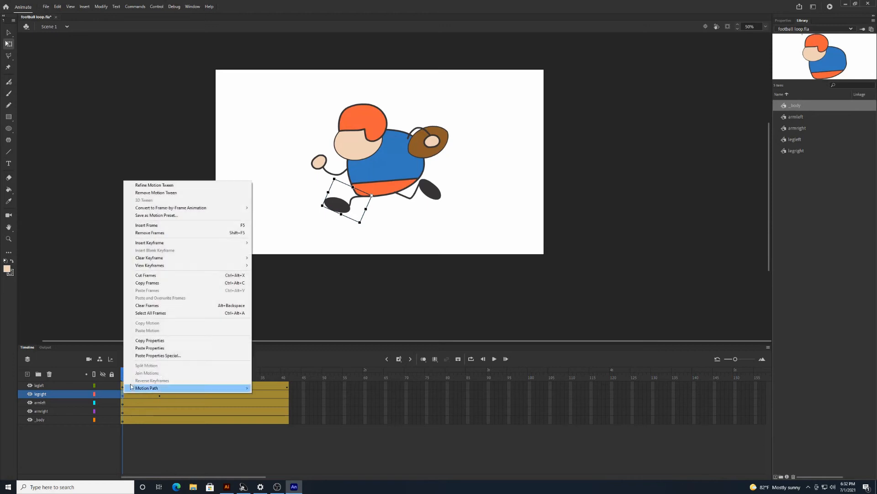
click(161, 347)
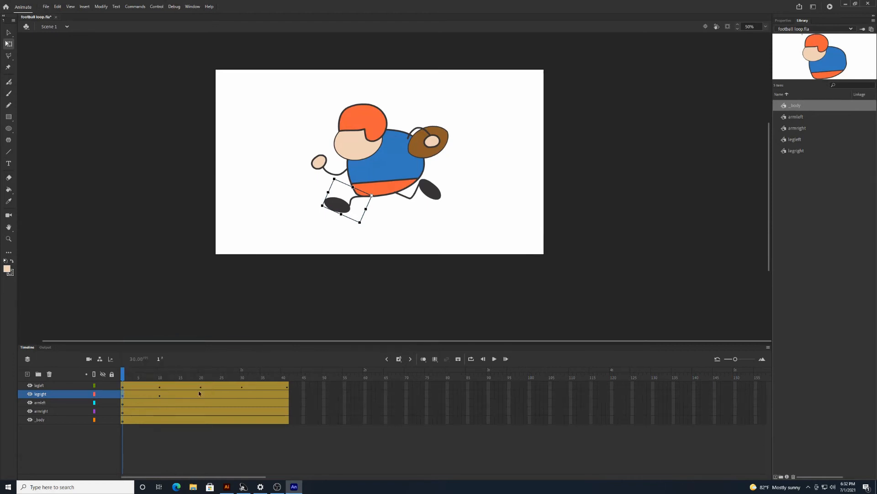
click(201, 394)
right_click(201, 394)
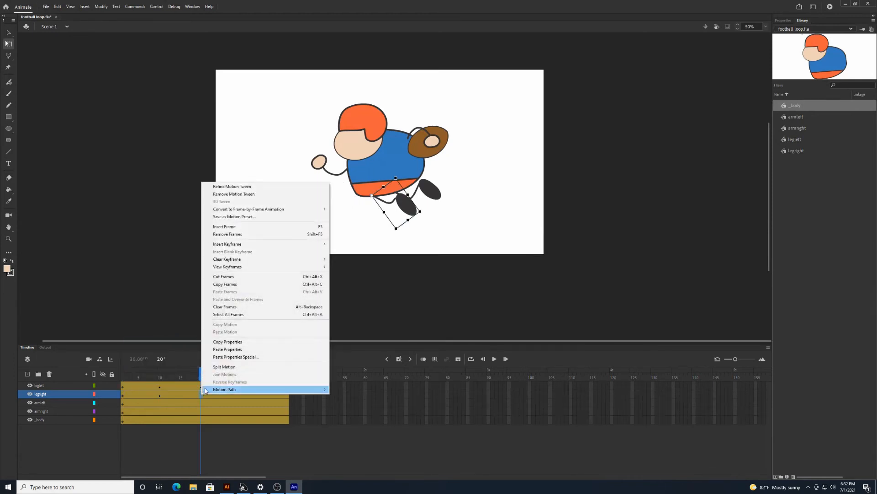
click(227, 349)
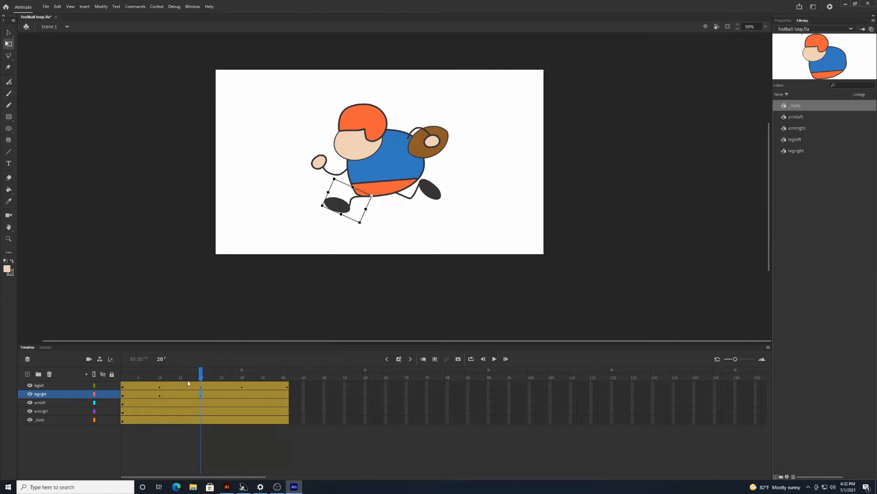
Step: Copy the properties of legright's frame 10 keyframe and paste them at frame 30
click(161, 396)
right_click(161, 395)
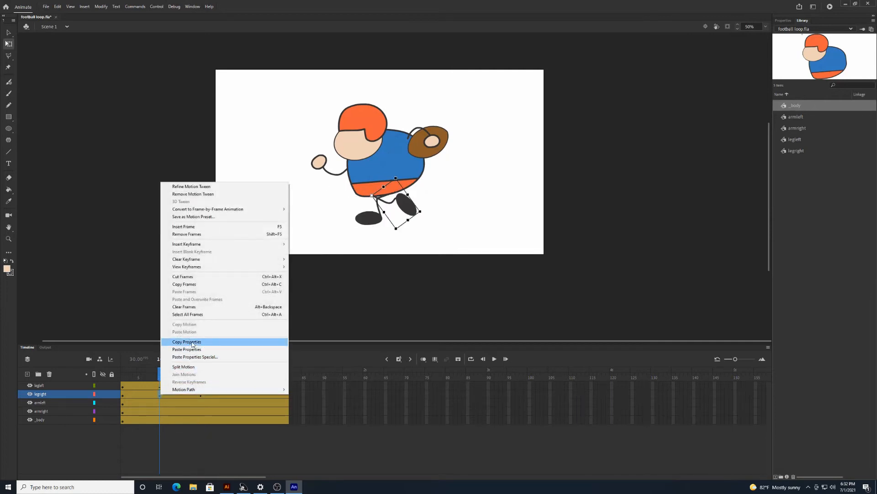
click(229, 342)
click(243, 395)
right_click(242, 394)
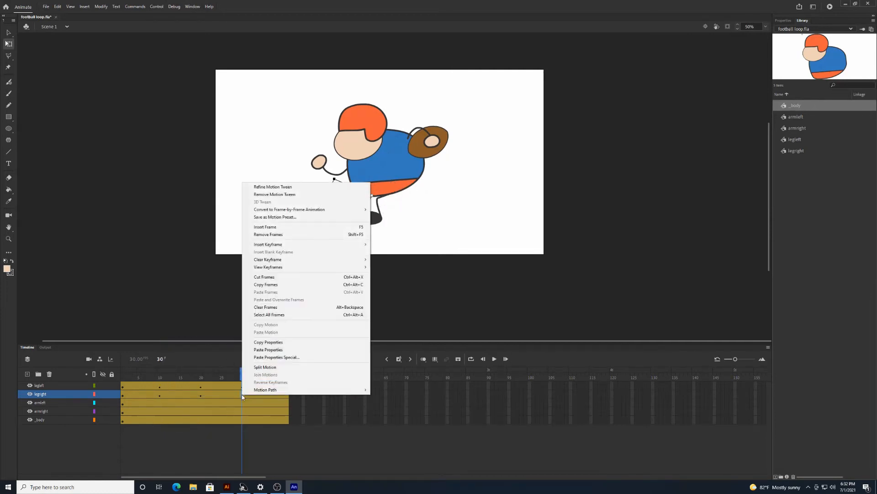
click(258, 349)
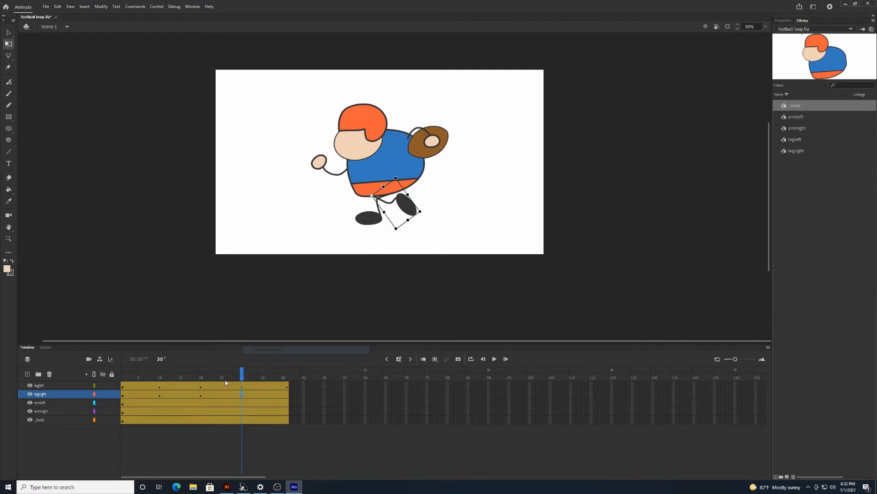
Step: Copy the properties of legright's frame 20 keyframe to frame 41, and scrub back to frame 1 to check both legs' swing
click(201, 396)
right_click(201, 395)
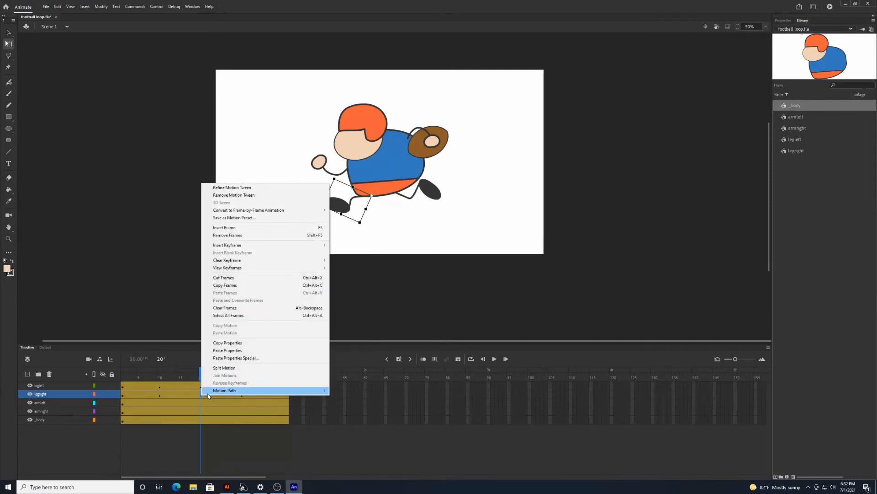
click(238, 344)
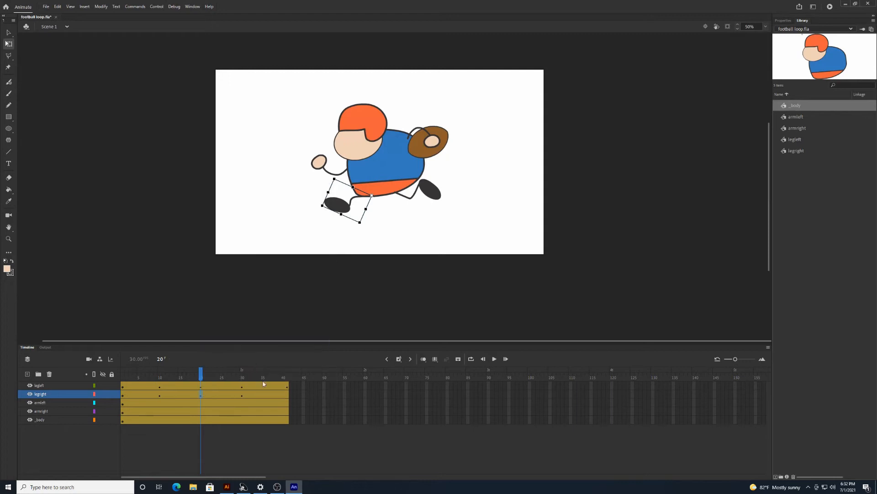
click(288, 395)
right_click(288, 395)
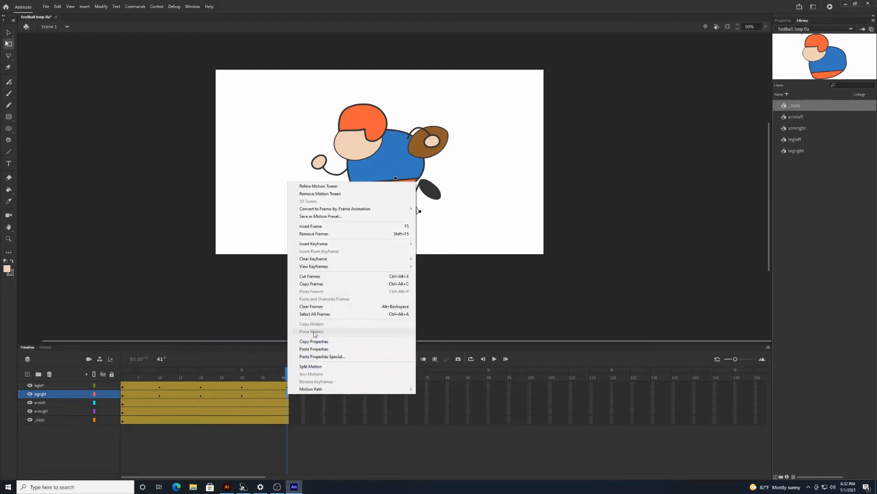
click(332, 349)
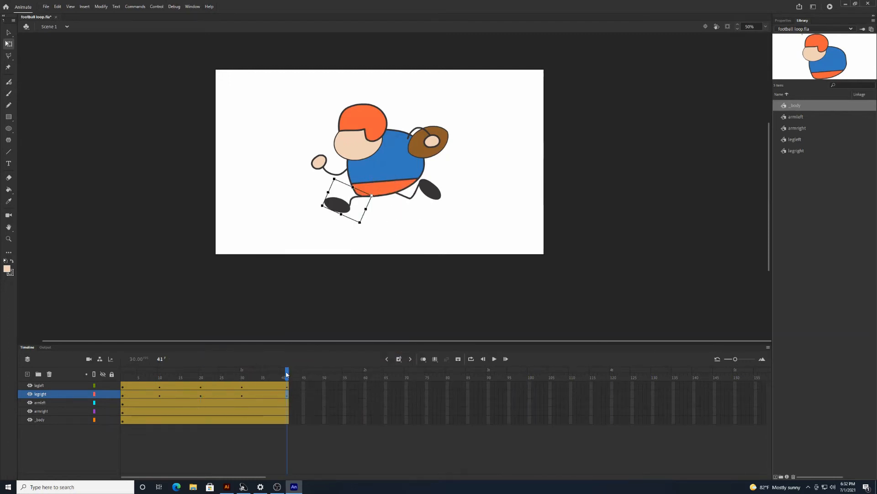
click(248, 371)
drag(245, 368, 330, 363)
drag(285, 374, 101, 389)
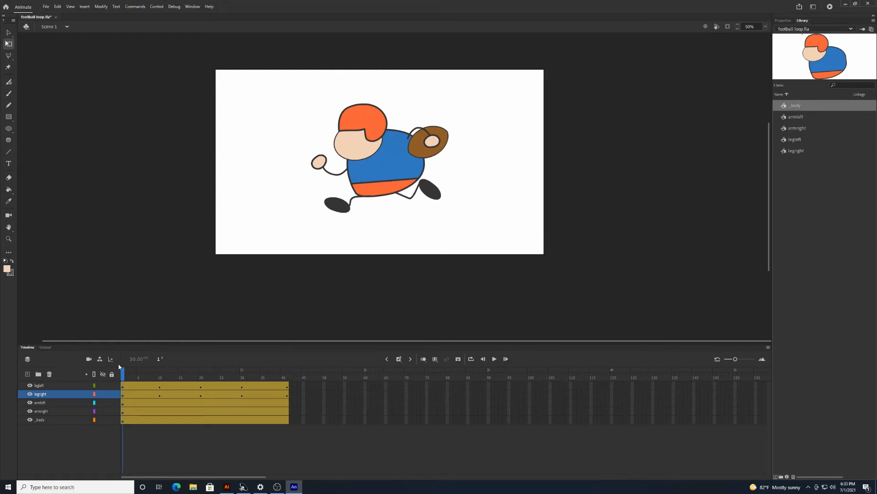
Step: Move the legright and legleft layers below _body, with legleft lowest, and play the animation to check the stacking
click(143, 394)
drag(50, 396, 46, 424)
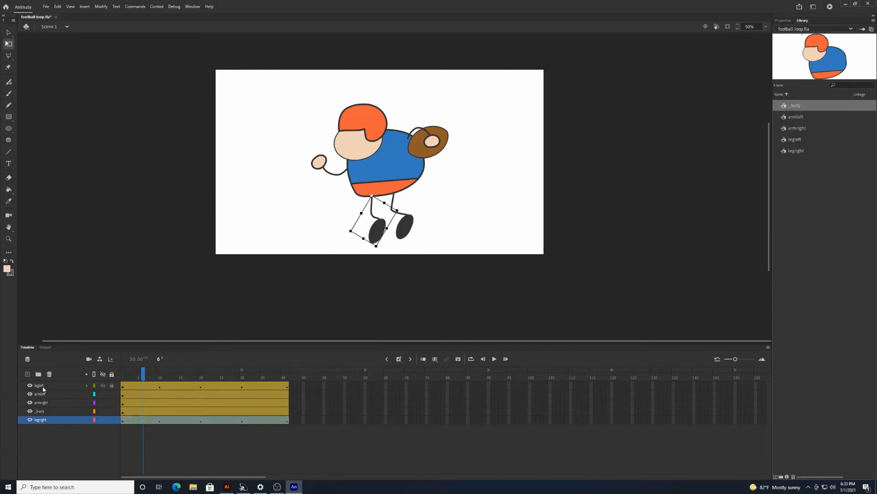
drag(43, 389, 42, 424)
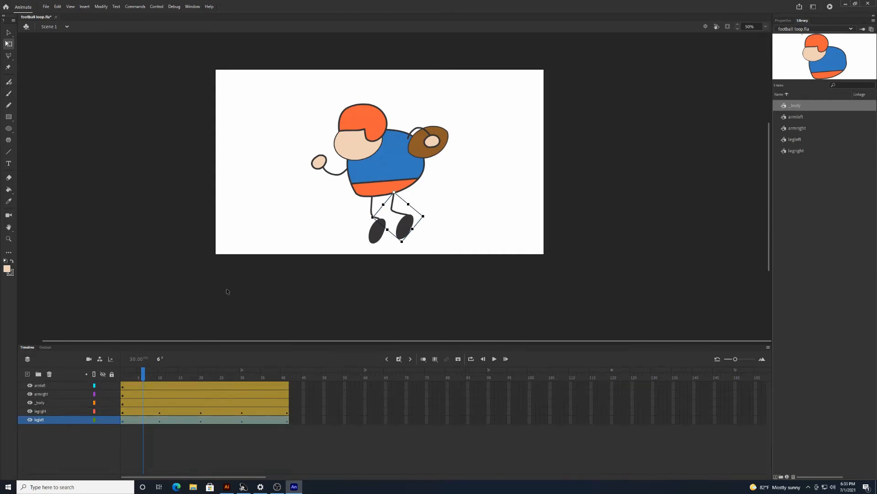
drag(143, 377, 155, 360)
key(Return)
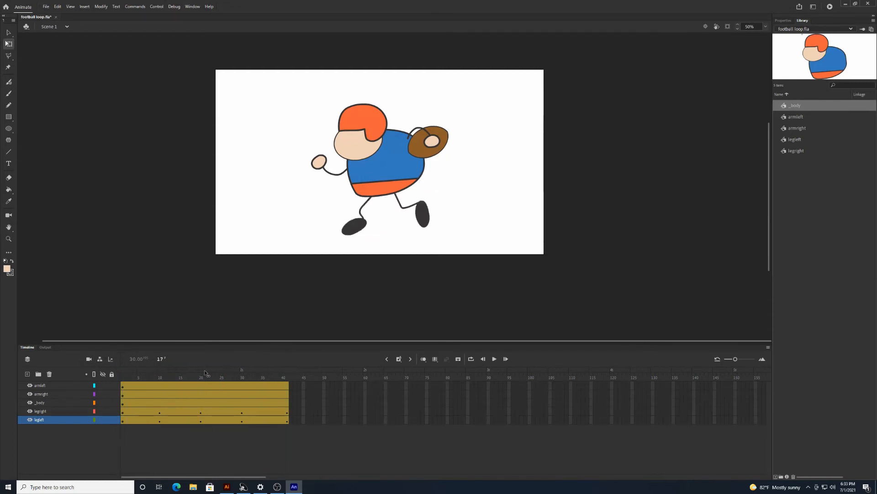
drag(116, 367, 117, 366)
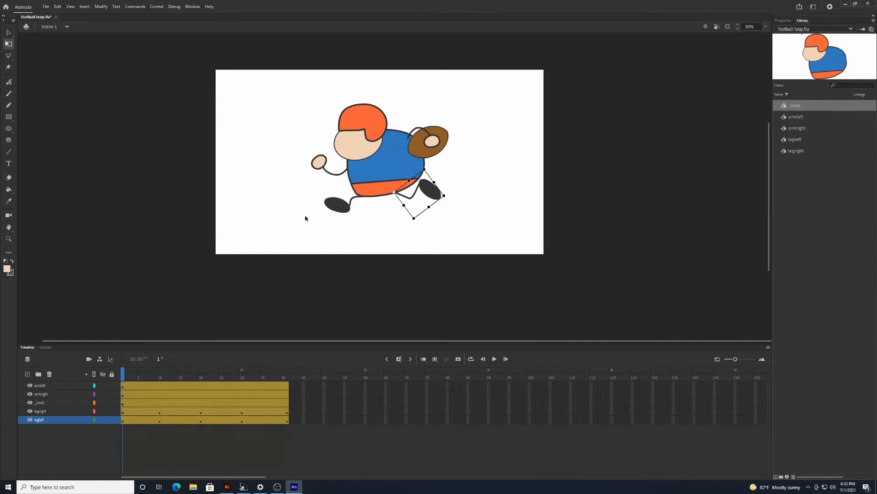
Step: Rotate armleft with the football clockwise around the shoulder at frame 20, so the ball swings down toward the body
key(ctrl+=)
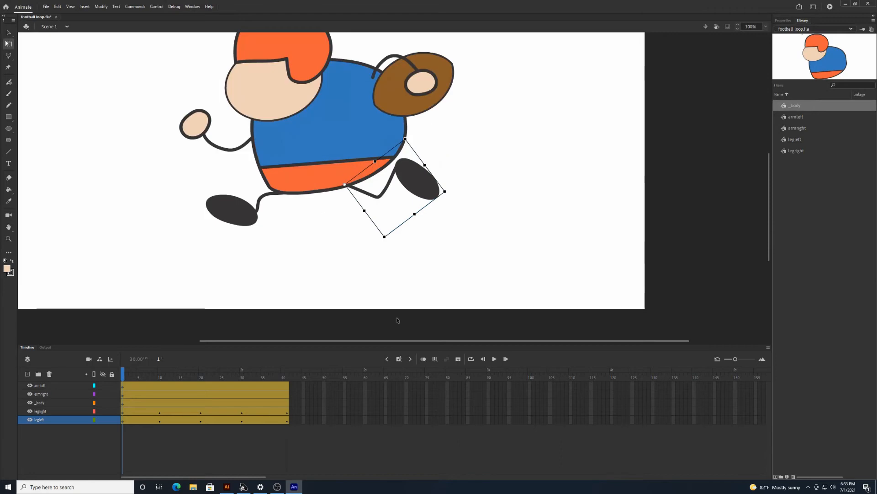
scroll(760, 237, up, 2)
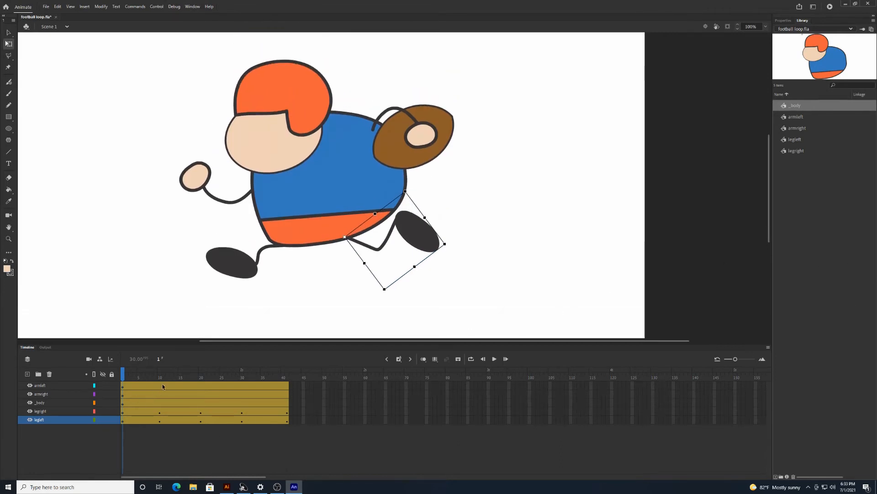
mouse_move(123, 379)
mouse_down()
mouse_move(135, 379)
mouse_move(110, 385)
mouse_up()
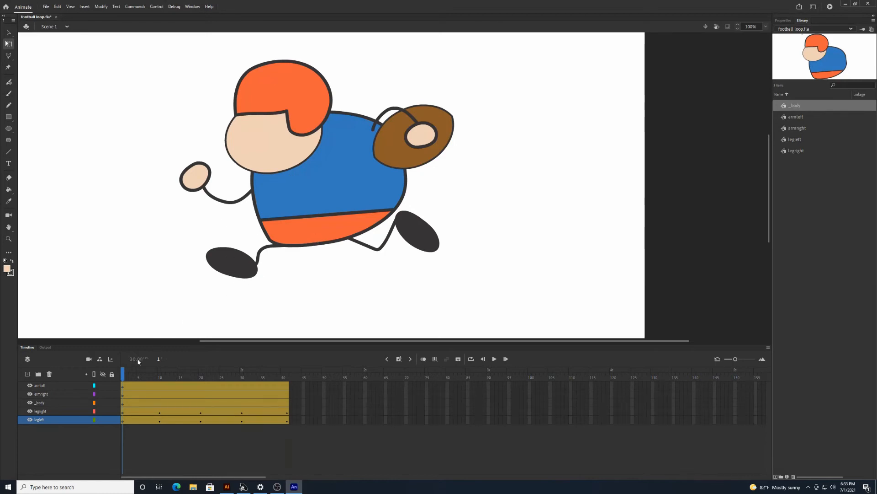
mouse_move(123, 373)
mouse_down()
mouse_move(202, 362)
mouse_move(116, 379)
mouse_up()
click(124, 386)
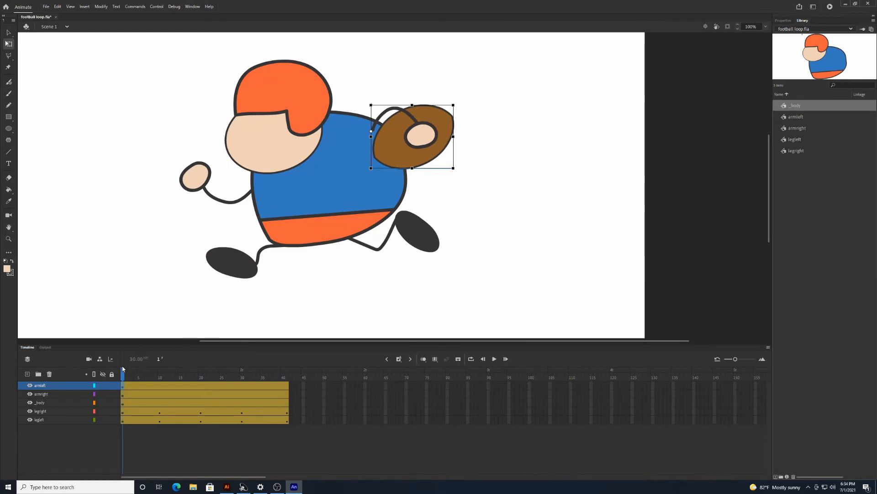
drag(122, 368, 200, 357)
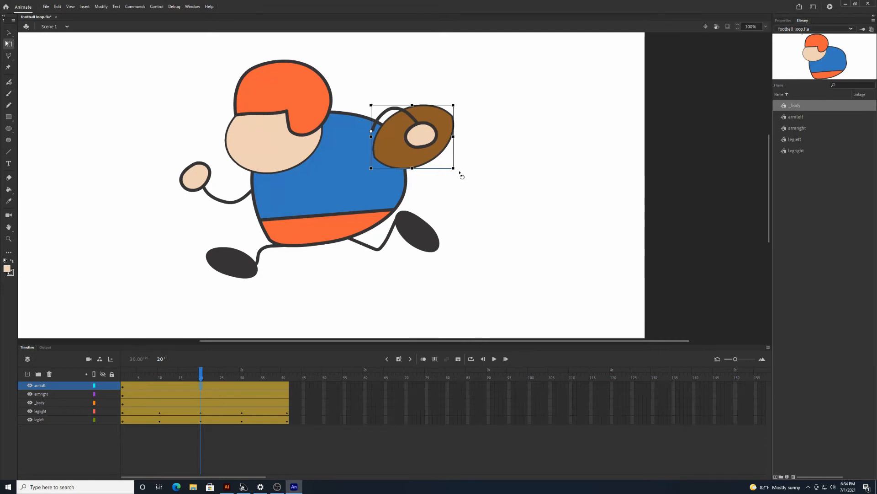
drag(460, 174, 421, 213)
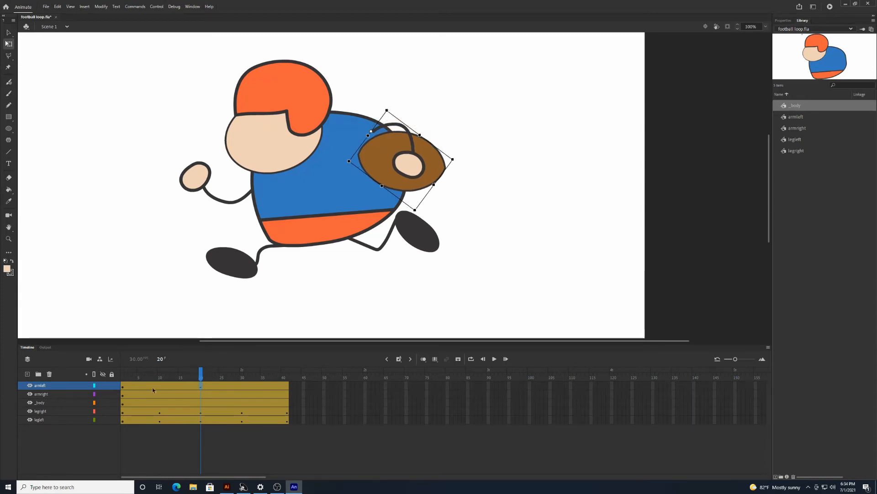
Step: Copy the properties of armleft's frame 1 keyframe to frame 41, and play the arm swing before returning to frame 1
click(123, 386)
right_click(123, 386)
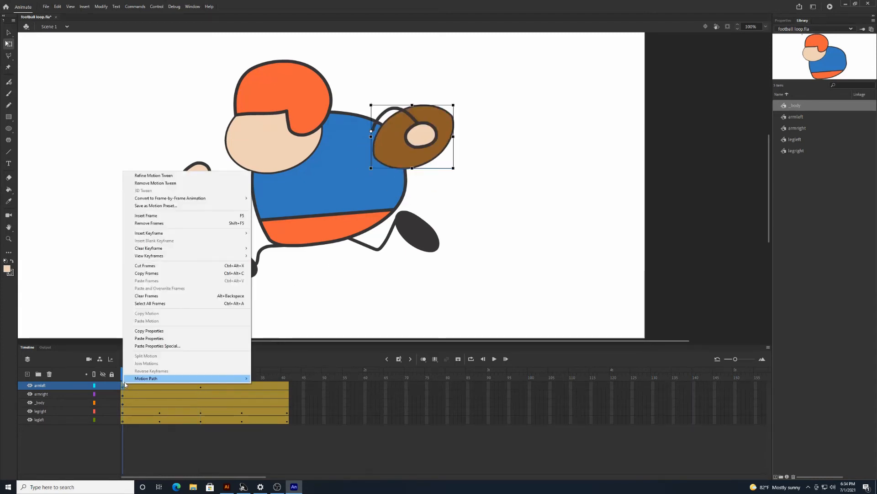
click(168, 332)
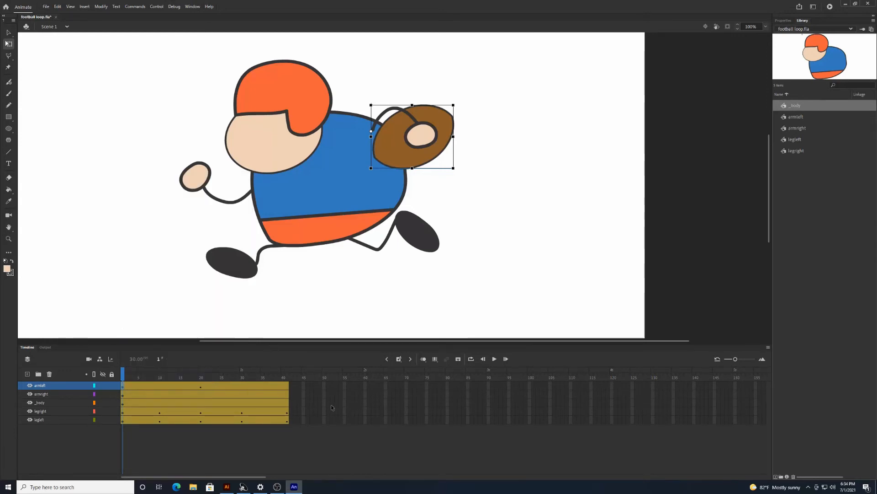
click(287, 391)
right_click(287, 391)
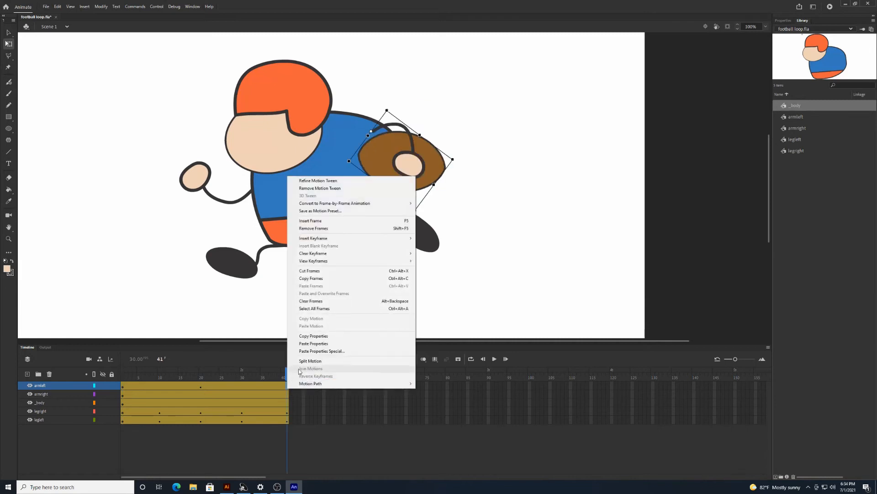
click(328, 343)
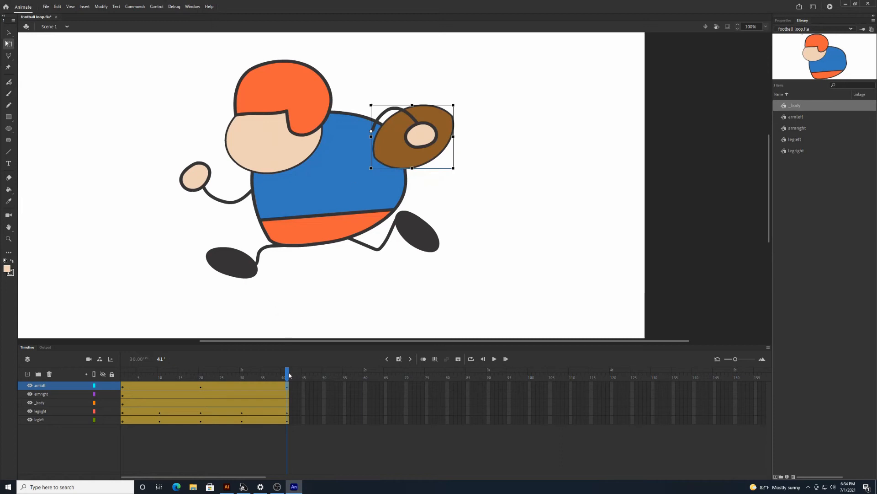
key(Return)
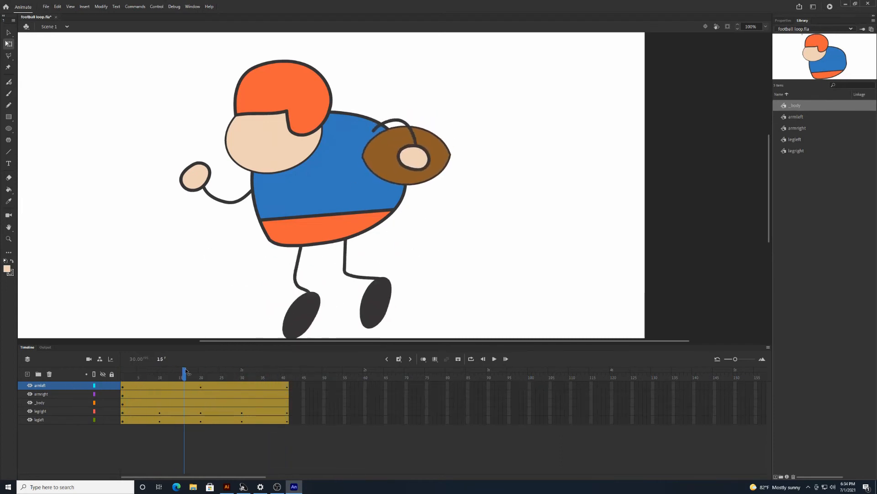
drag(174, 361, 122, 373)
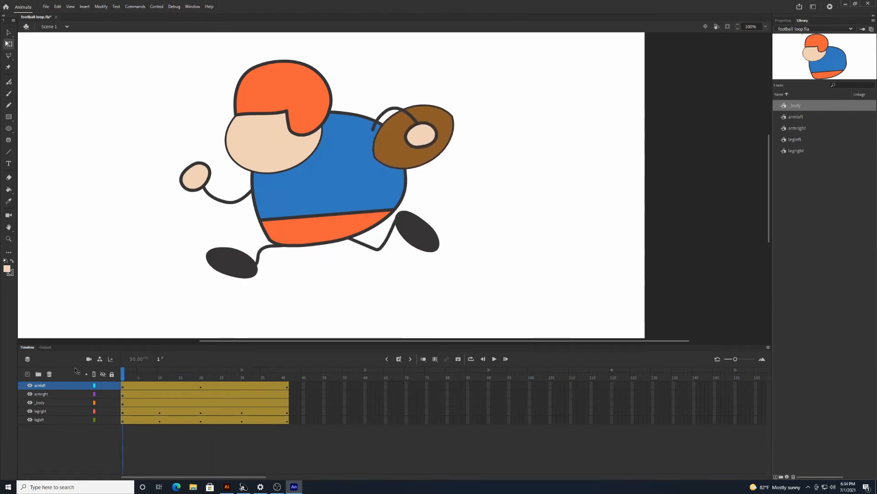
Step: Rotate armright up toward the face at frame 1 and swing it down below shoulder level at frame 20
click(125, 396)
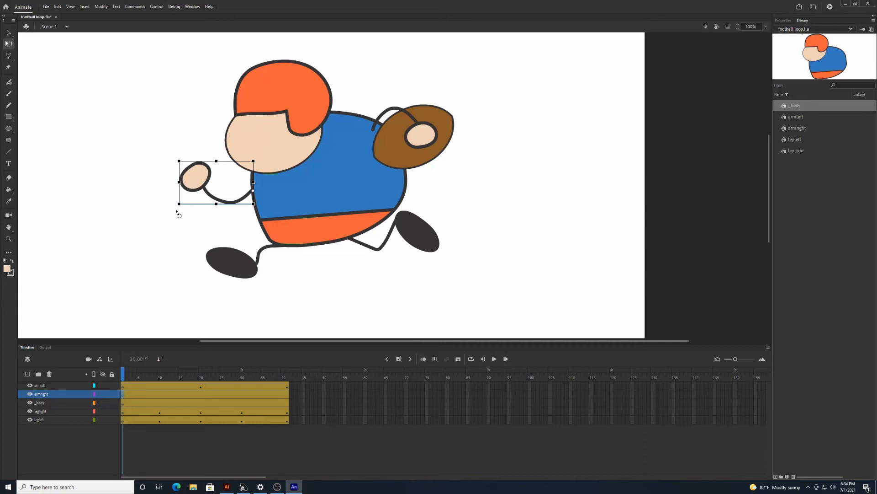
drag(177, 213, 161, 182)
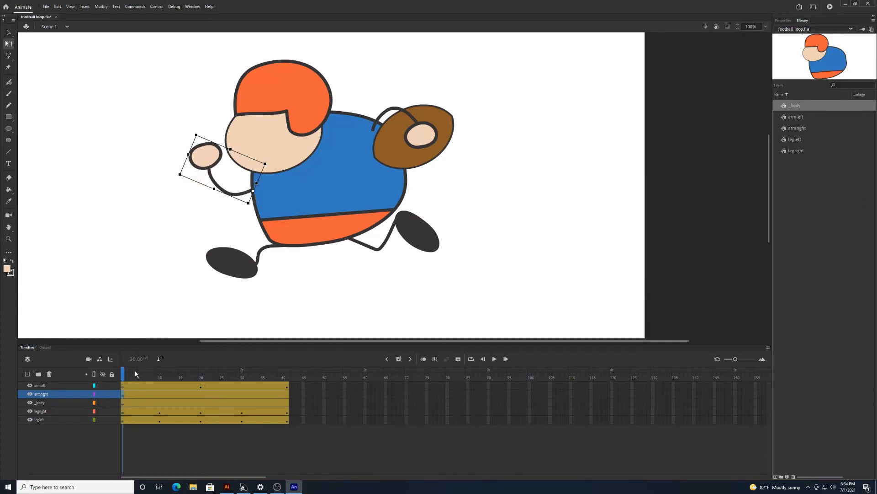
drag(123, 374, 201, 374)
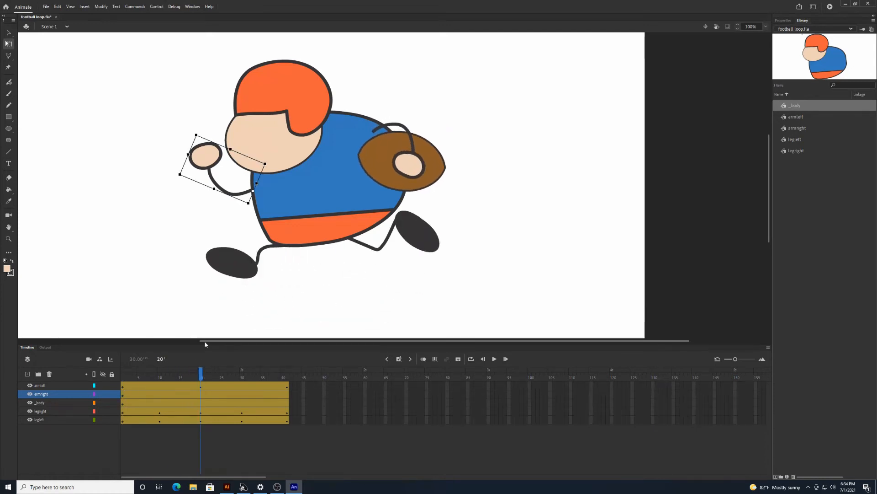
click(200, 394)
drag(178, 184, 205, 228)
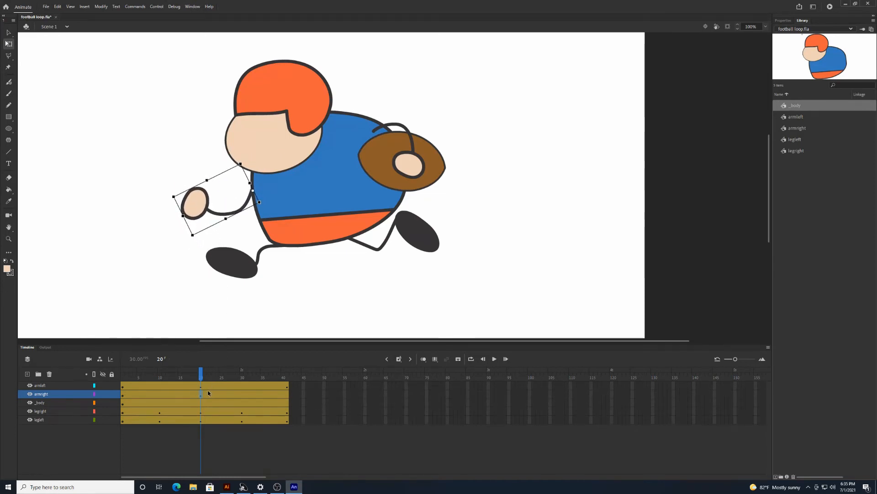
Step: Copy the properties of armright's frame 1 keyframe to frame 41, and play the animation to check the arm swing
click(123, 396)
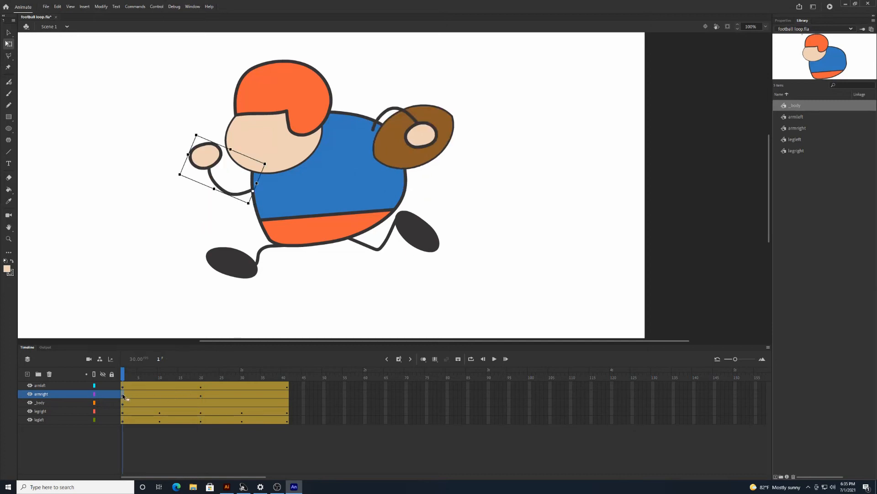
right_click(123, 396)
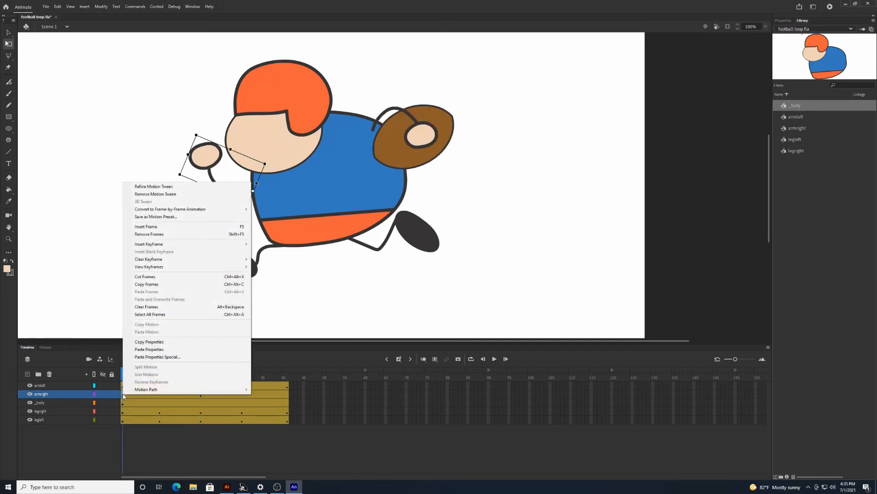
click(171, 342)
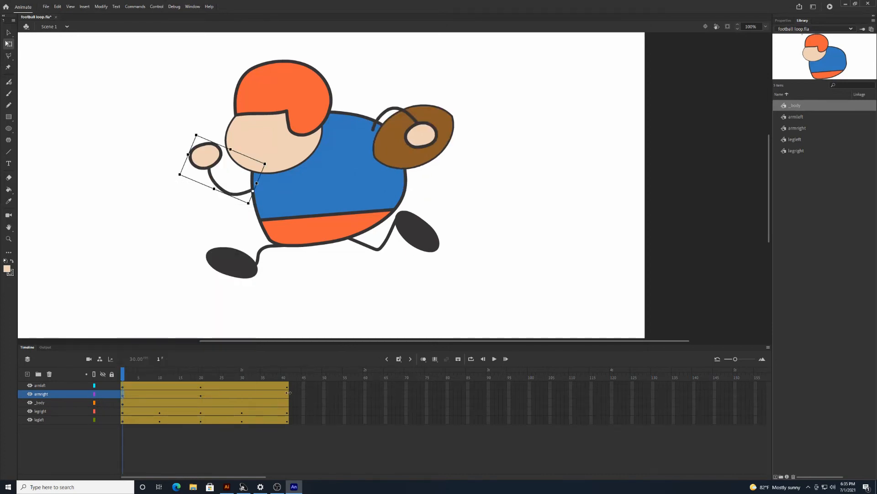
click(287, 393)
right_click(287, 393)
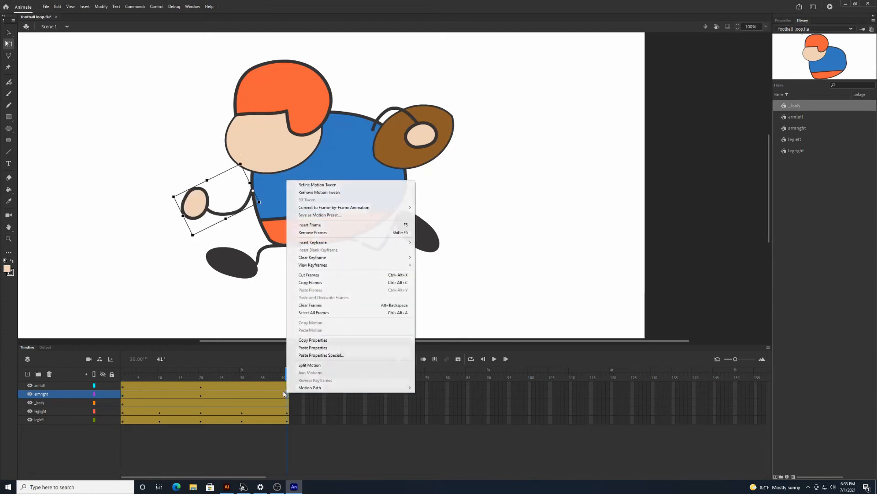
click(313, 347)
key(Return)
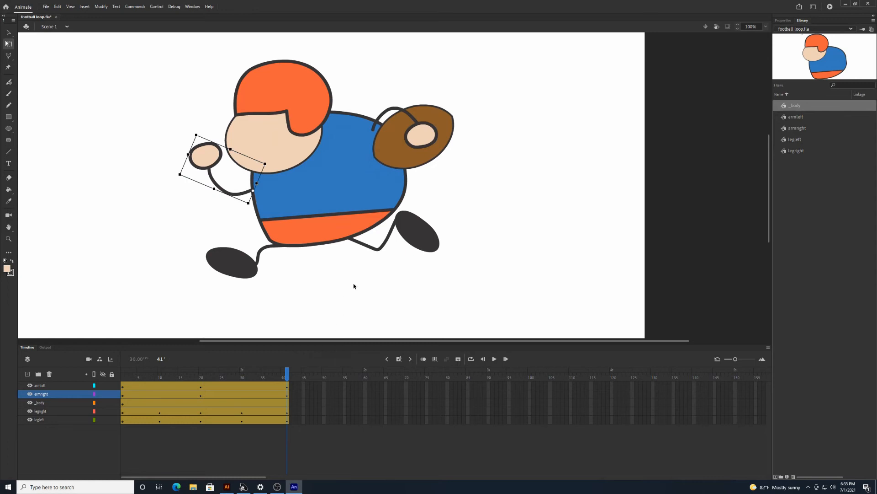
click(494, 359)
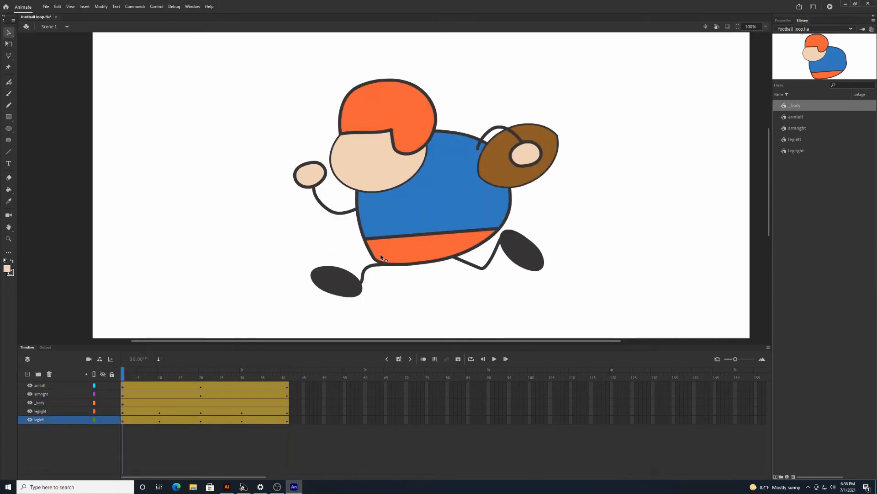
Step: Convert all five layers, armleft through legleft, into one Movie Clip symbol named Symbol 1
click(63, 386)
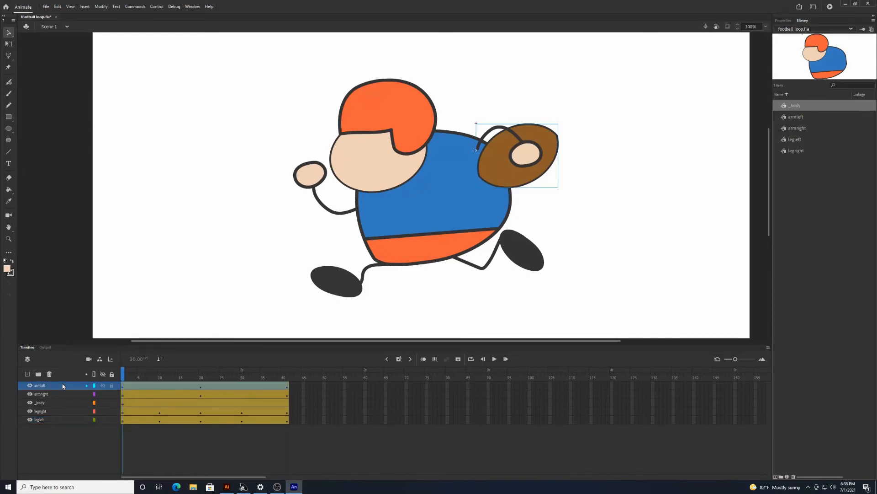
shift+click(56, 418)
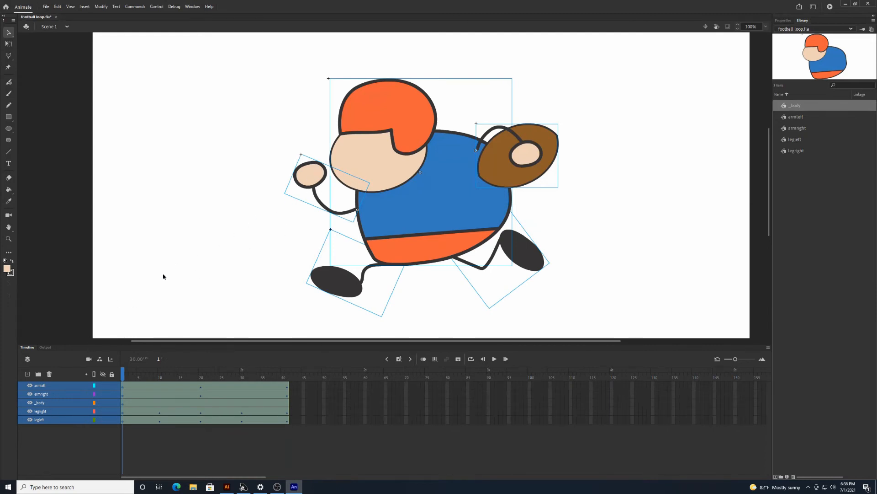
right_click(73, 389)
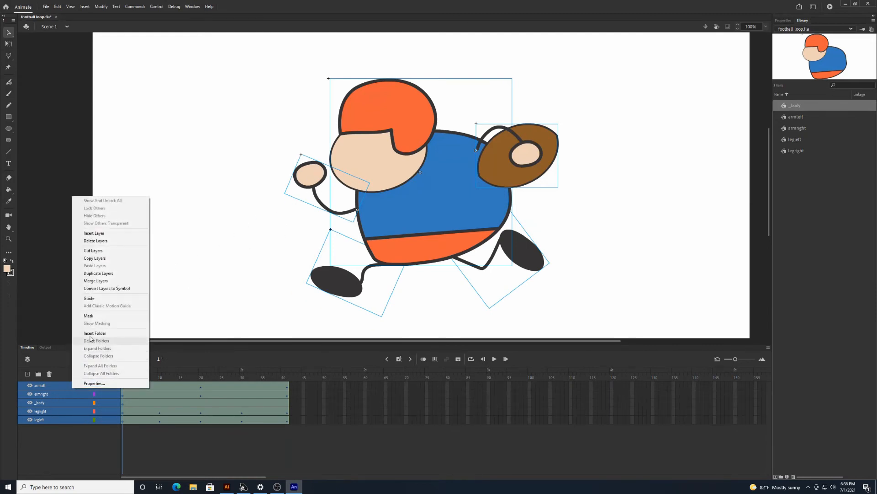
click(97, 289)
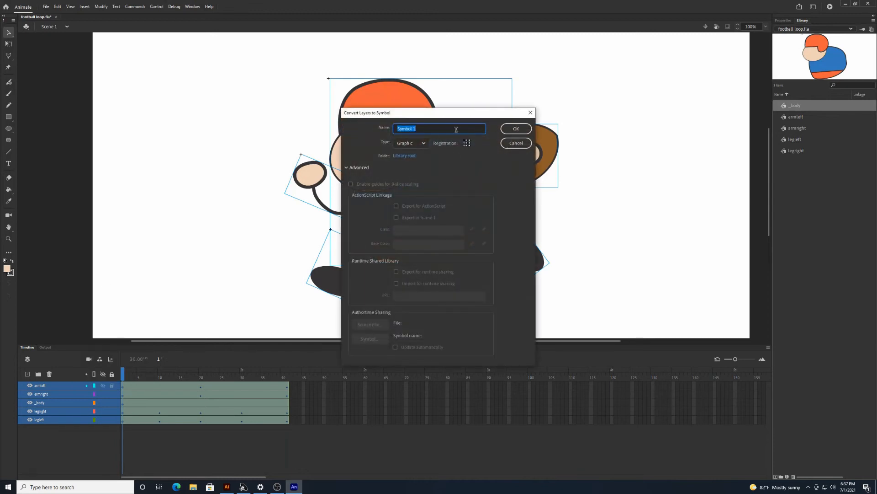
click(426, 145)
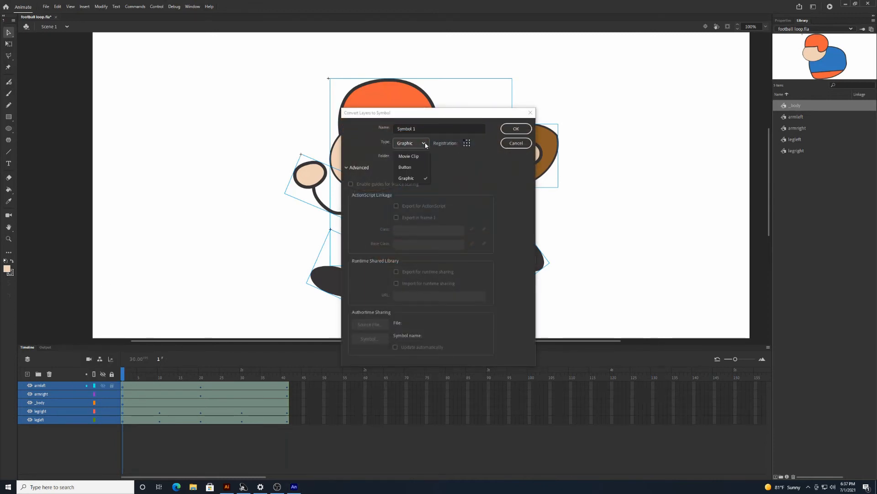
click(423, 155)
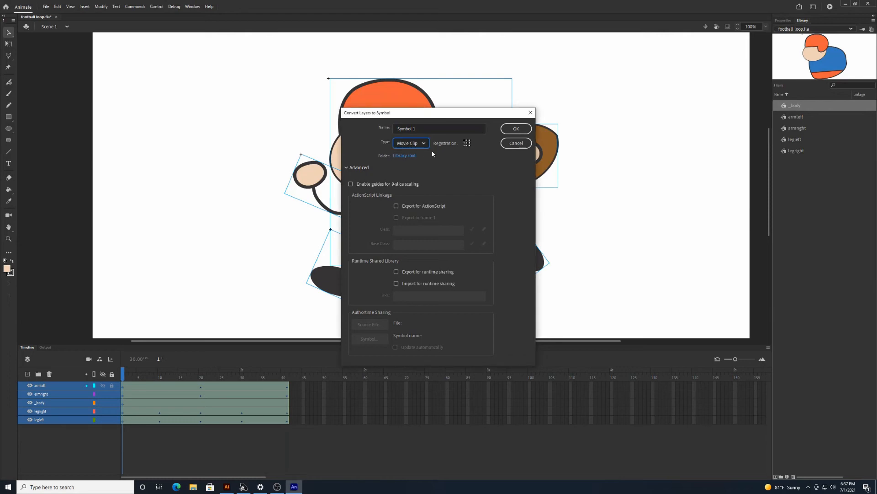
click(516, 129)
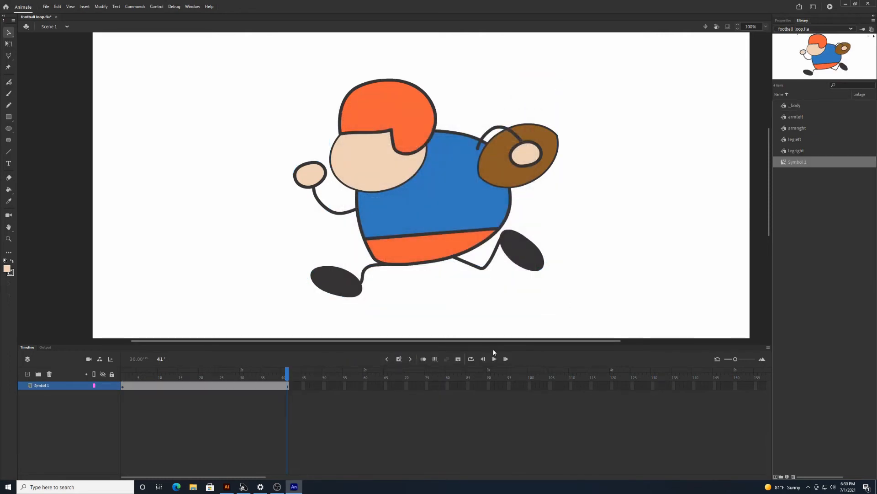
Step: Play the Symbol 1 timeline and test the movie to check the running loop, closing the test window when done
click(493, 359)
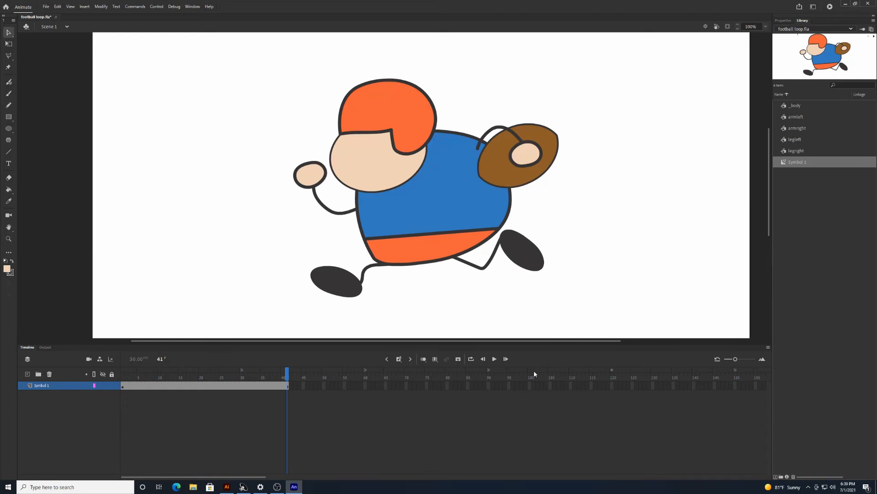
key(ctrl+Return)
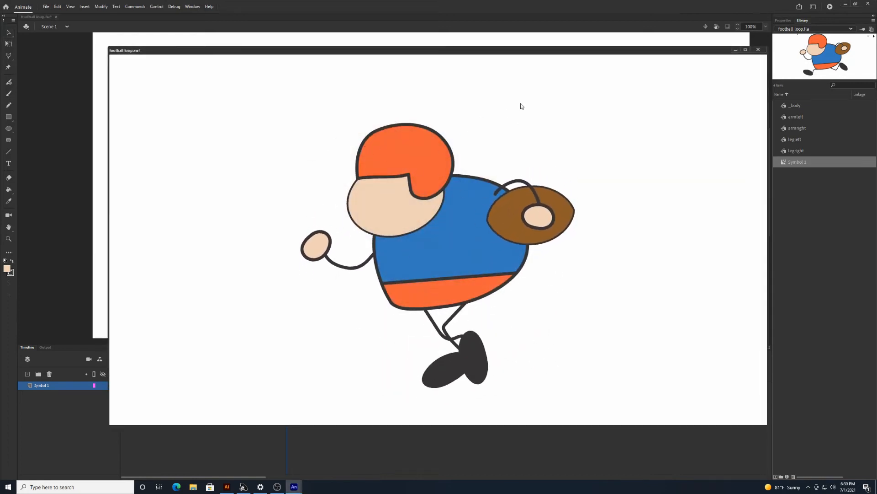
click(759, 50)
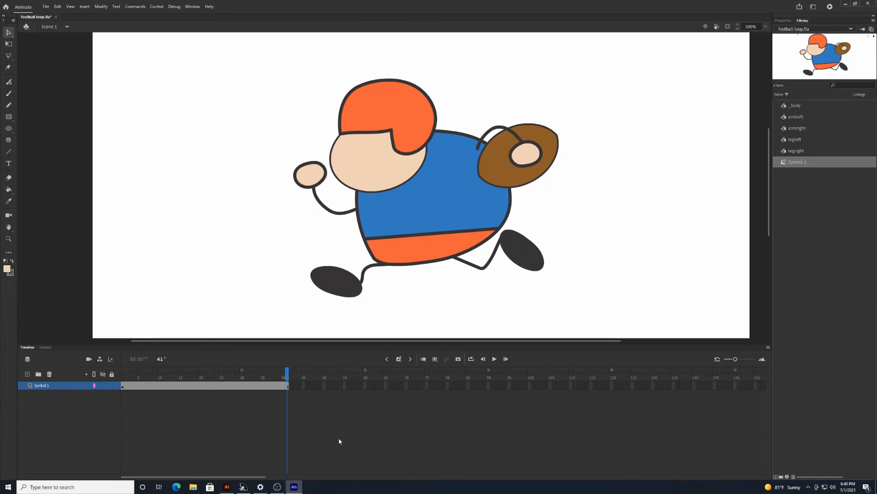
Step: Create a motion tween across frames 1 to 41 of the Symbol 1 layer, and raise the whole player slightly at frame 1
drag(287, 372, 123, 373)
drag(122, 384, 289, 397)
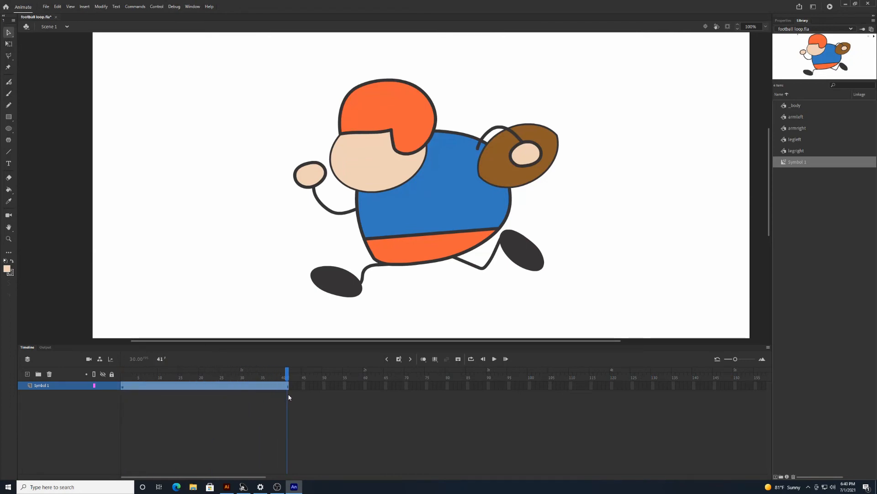
right_click(256, 390)
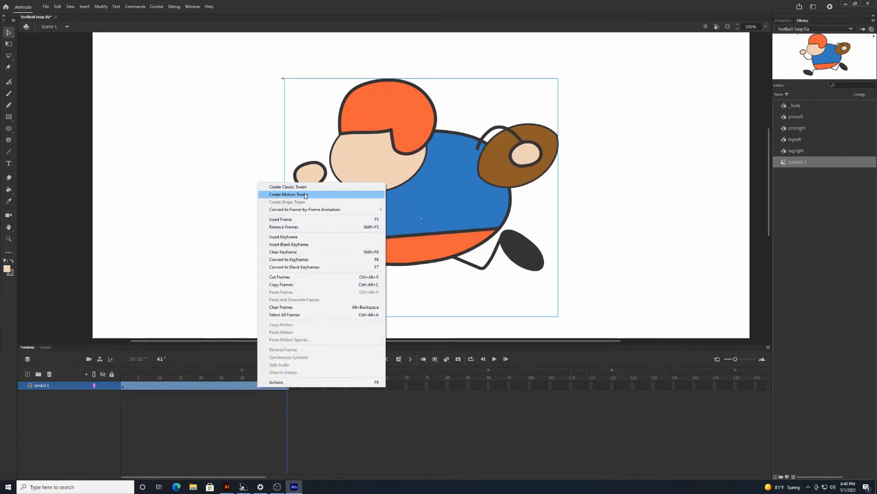
click(305, 195)
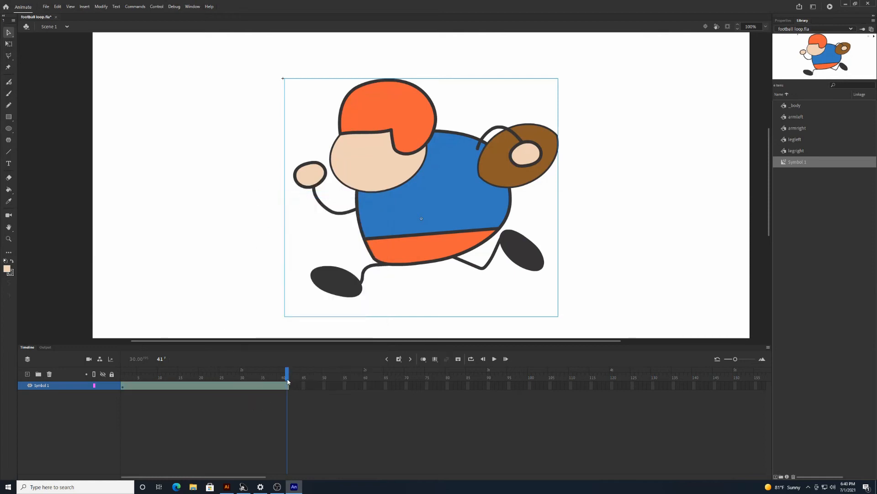
drag(287, 372, 104, 370)
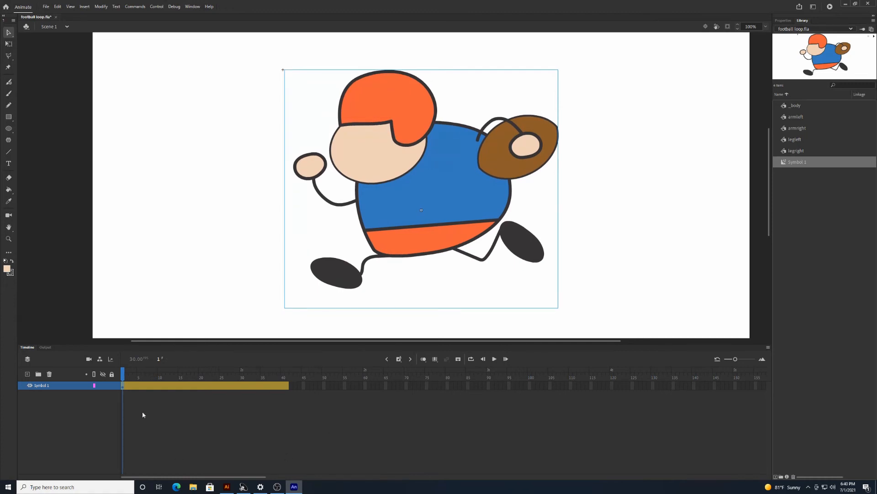
click(122, 377)
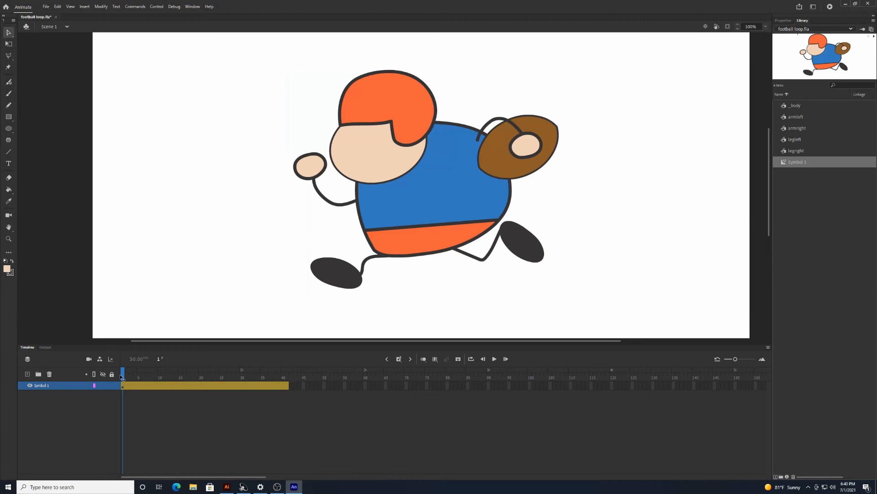
Step: Lower the player about 19 pixels straight down at frame 10, and play from frame 1 to check the bounce
drag(122, 376, 160, 384)
click(159, 384)
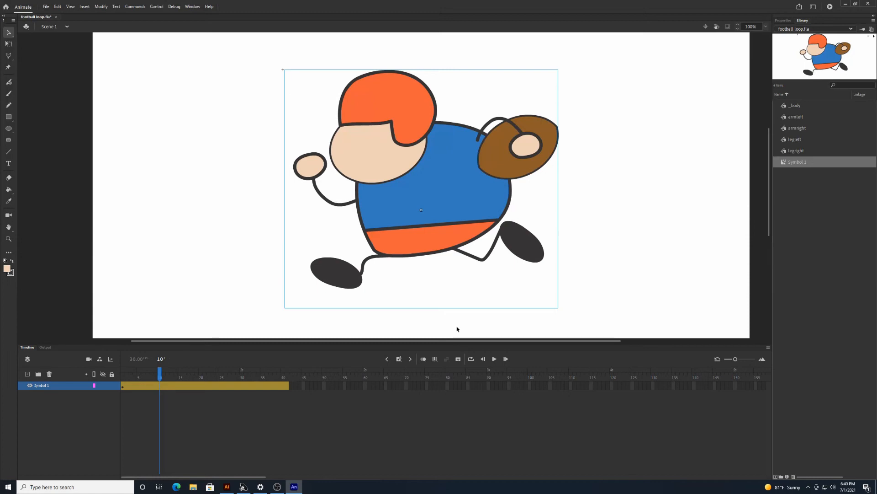
key(Down)
key(Down)
key(Down)
key(Down)
key(Down)
key(Down)
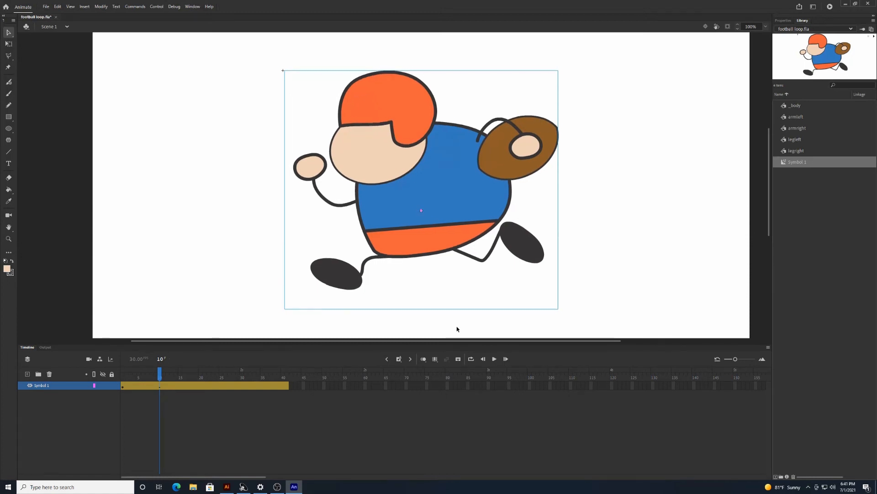
key(Down)
key(Down)
key(Down)
key(Down)
key(Down)
key(Down)
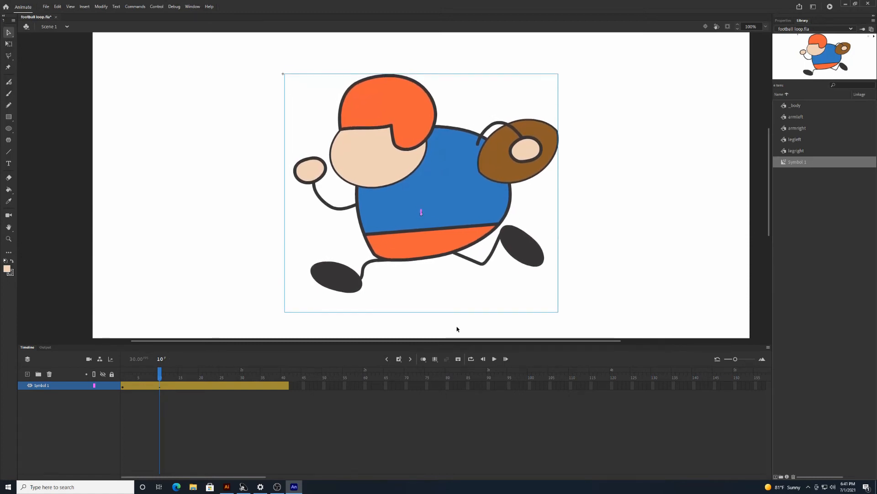
key(Down)
key(Down)
key(Down)
key(Down)
key(Down)
key(Down)
key(Down)
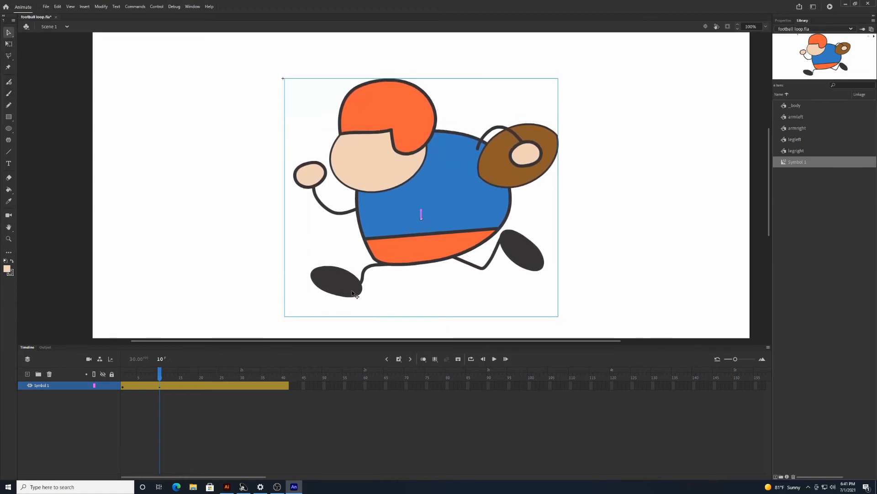
drag(160, 373, 123, 374)
key(Return)
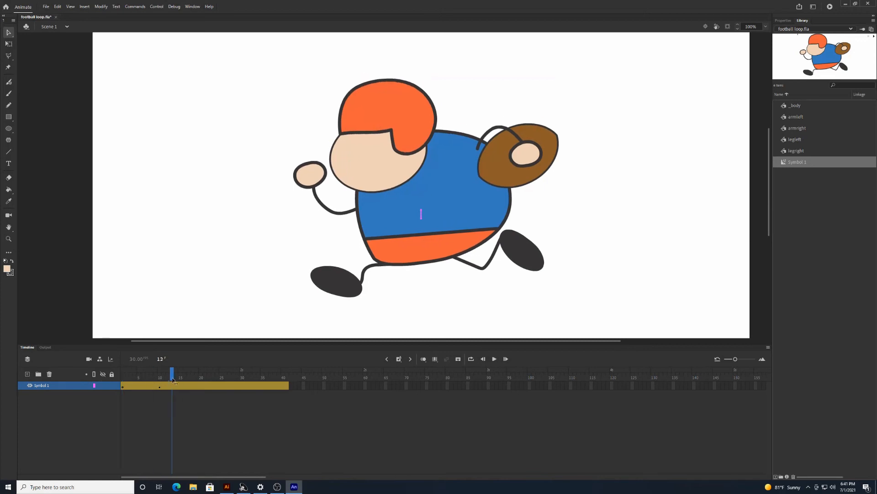
Step: Copy the properties of Symbol 1's frame 1 keyframe and paste them at frame 20
click(122, 386)
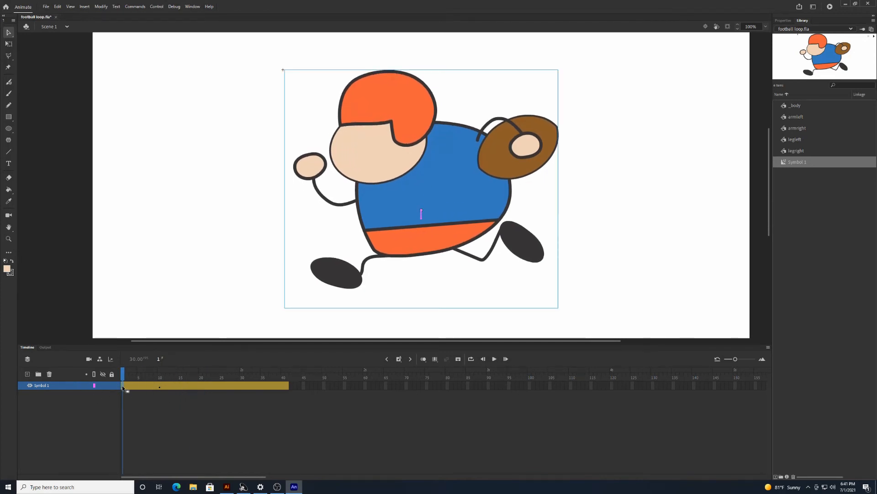
right_click(122, 385)
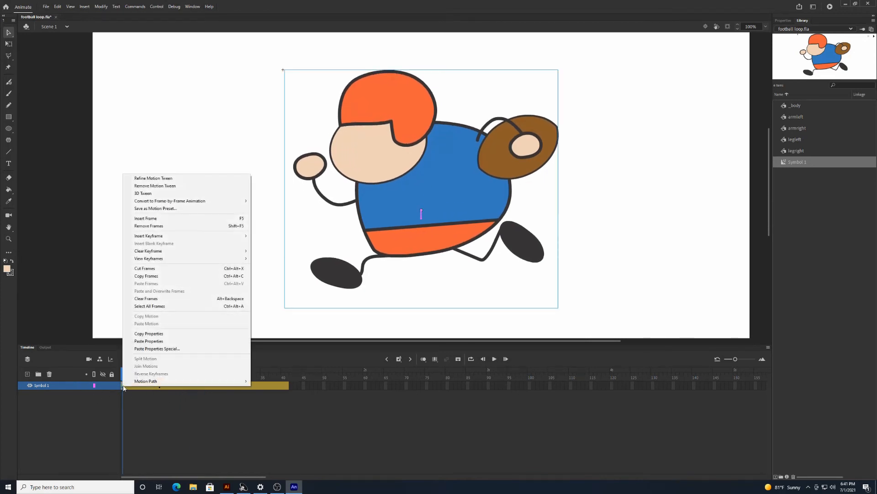
click(158, 335)
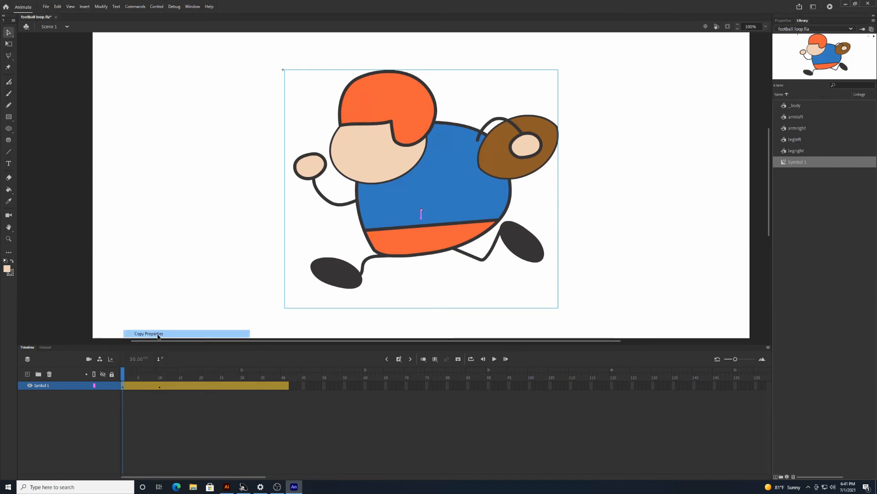
click(201, 386)
right_click(201, 386)
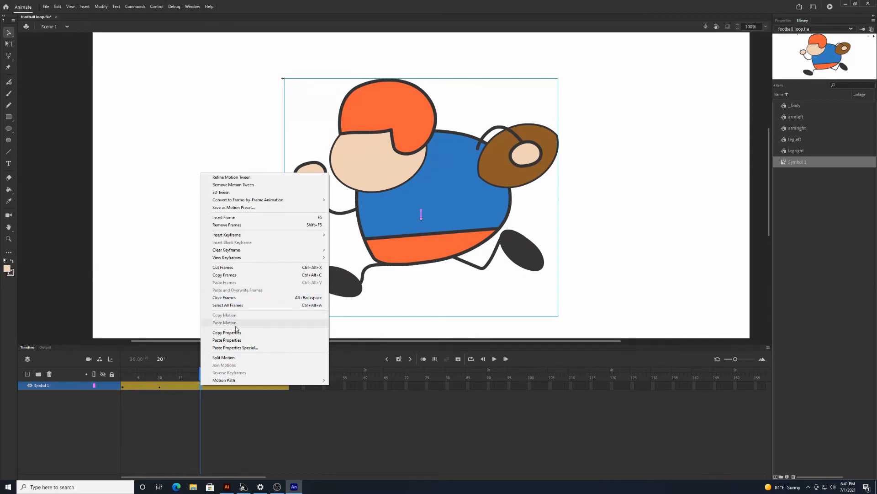
click(227, 340)
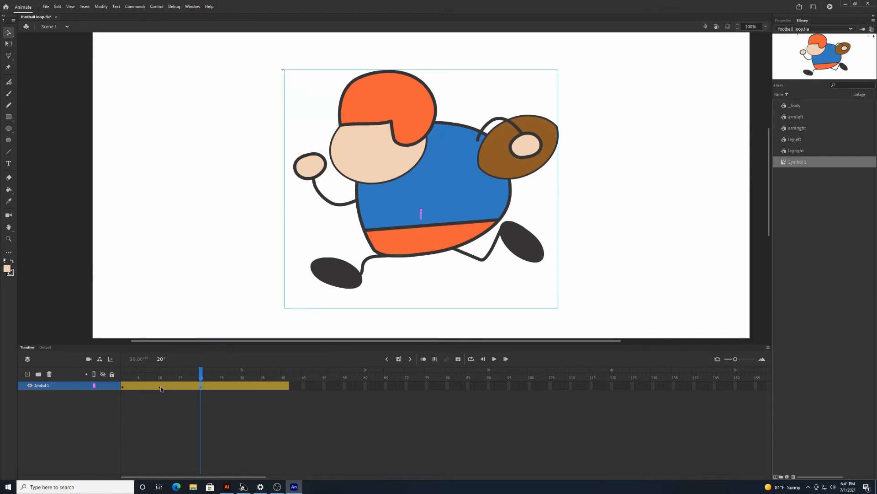
Step: Paste the copied frame 1 properties onto Symbol 1's keyframe at frame 10 and onto frame 30
click(161, 387)
right_click(161, 386)
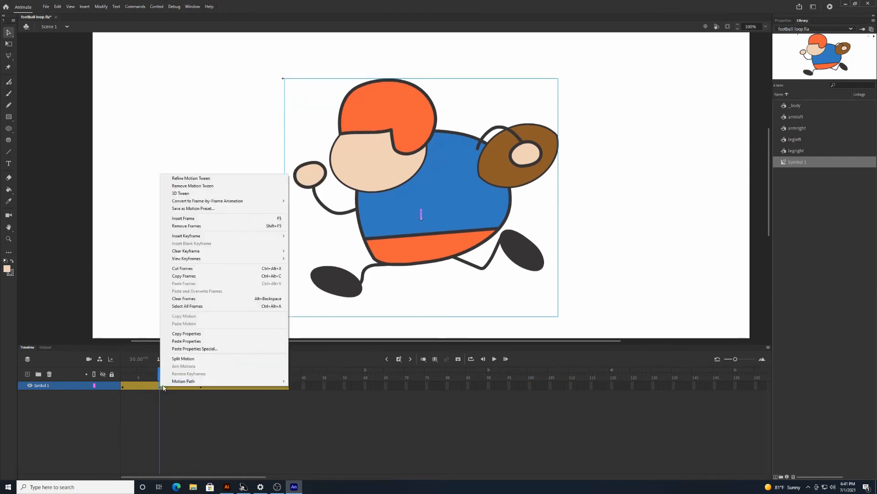
click(201, 341)
click(243, 388)
right_click(242, 387)
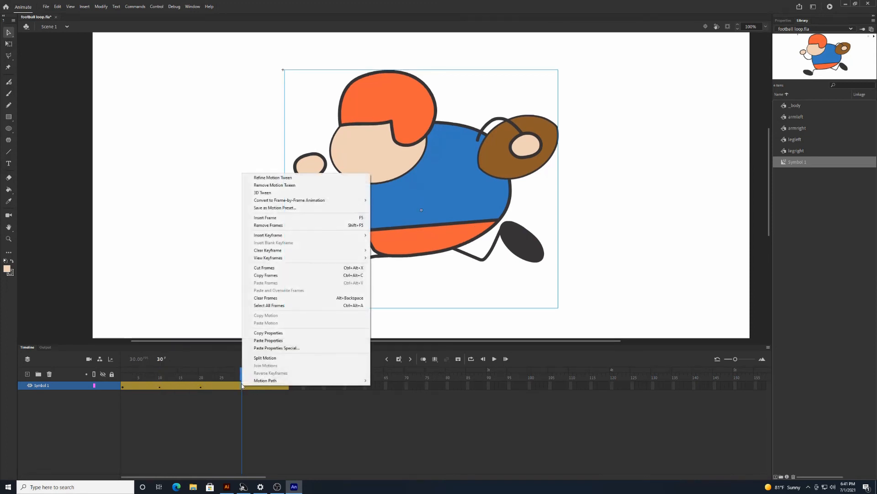
click(273, 342)
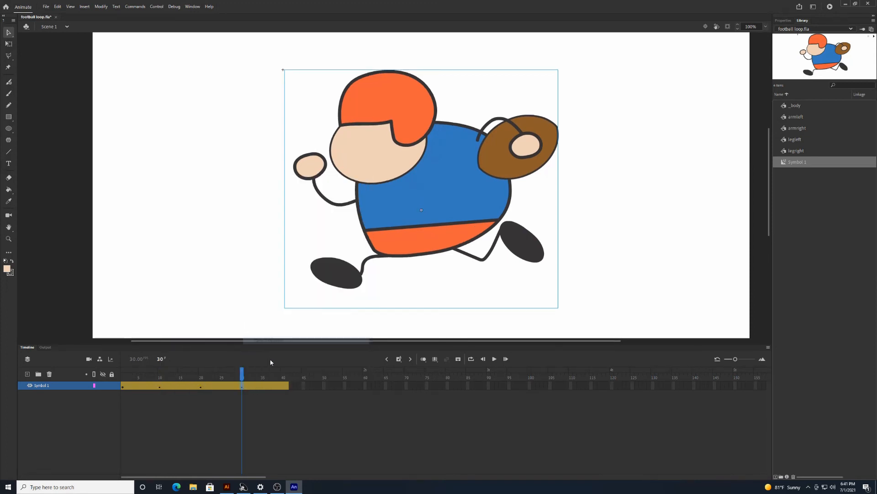
Step: Copy the properties of Symbol 1's keyframe at frame 20 and paste them at frame 41
click(202, 387)
right_click(202, 387)
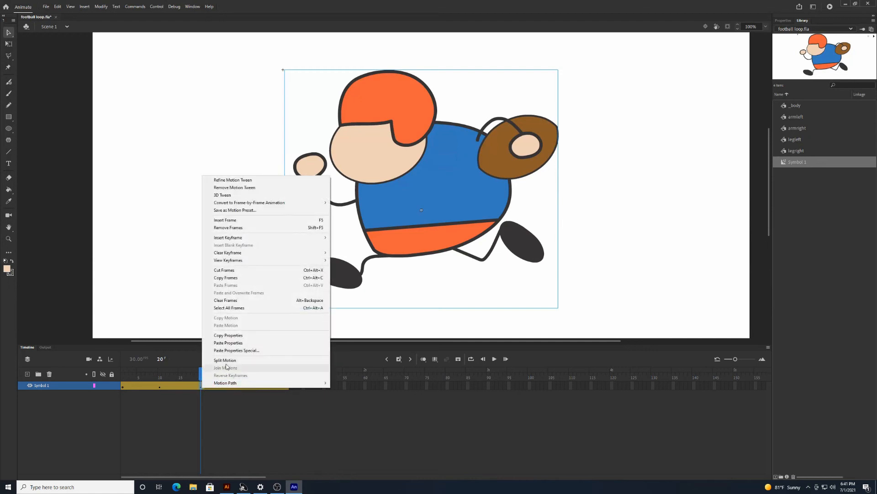
click(273, 336)
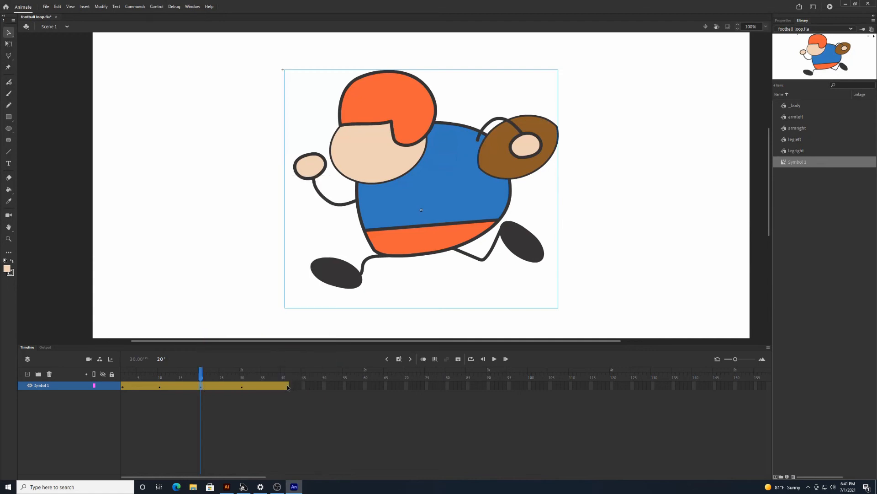
click(287, 388)
right_click(287, 388)
click(319, 341)
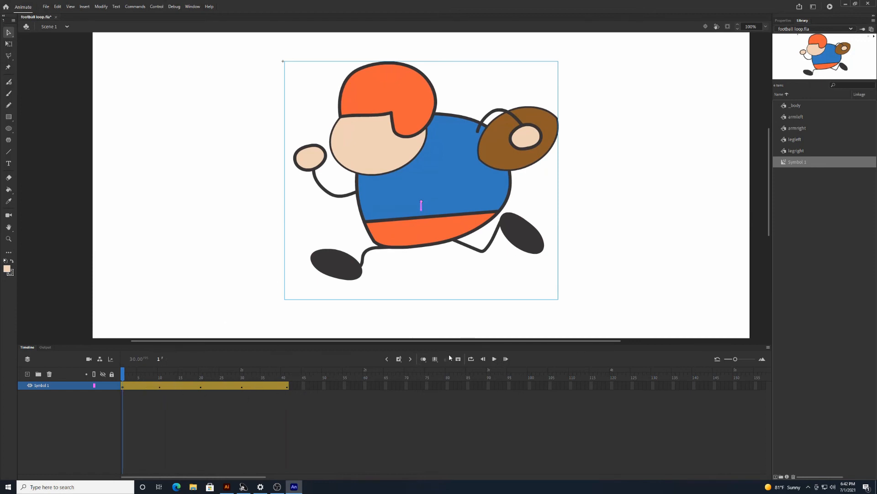
Step: Play the bounce from frame 1, test the movie in the preview window, and close the preview
click(494, 359)
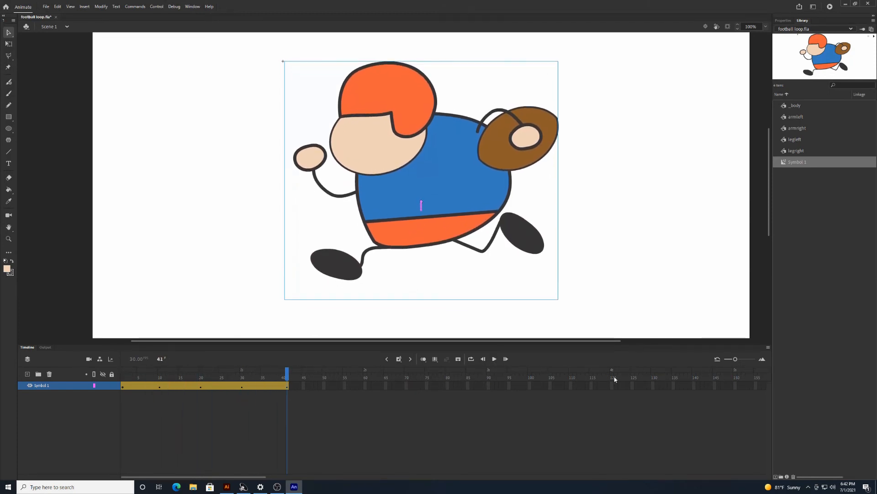
key(ctrl+Return)
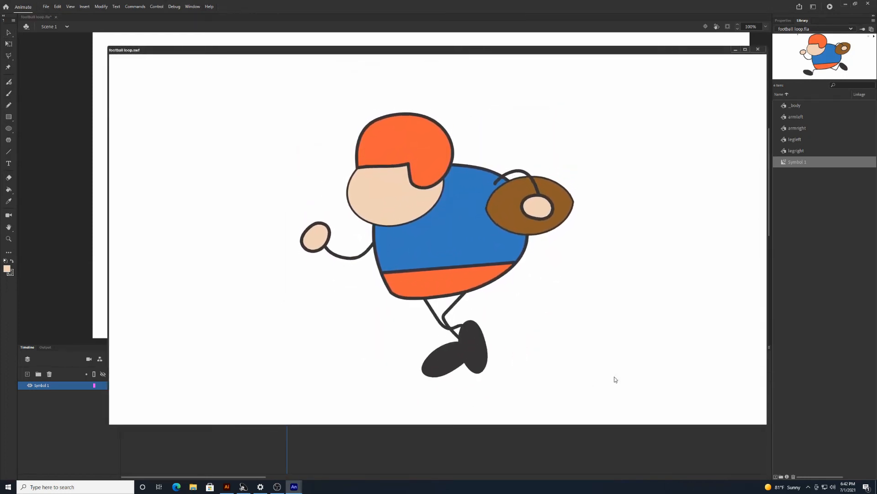
click(759, 50)
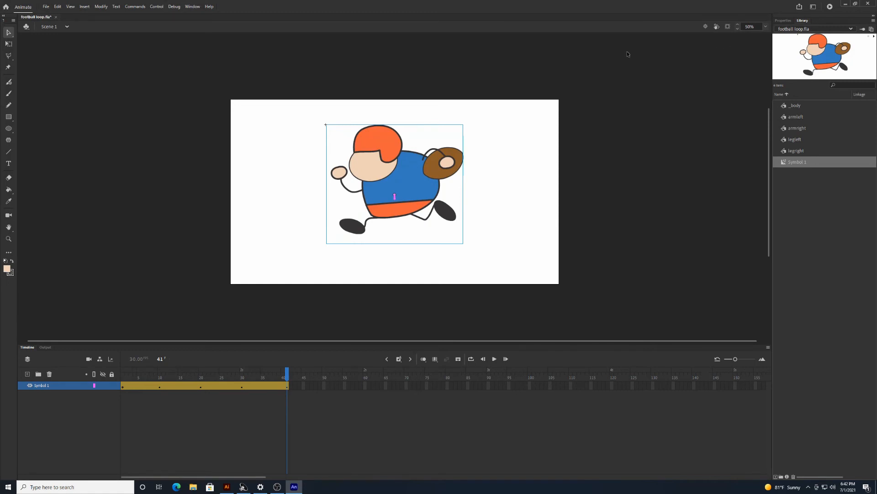
Step: Convert the Symbol 1 layer into a Movie Clip symbol named Symbol 2
right_click(54, 389)
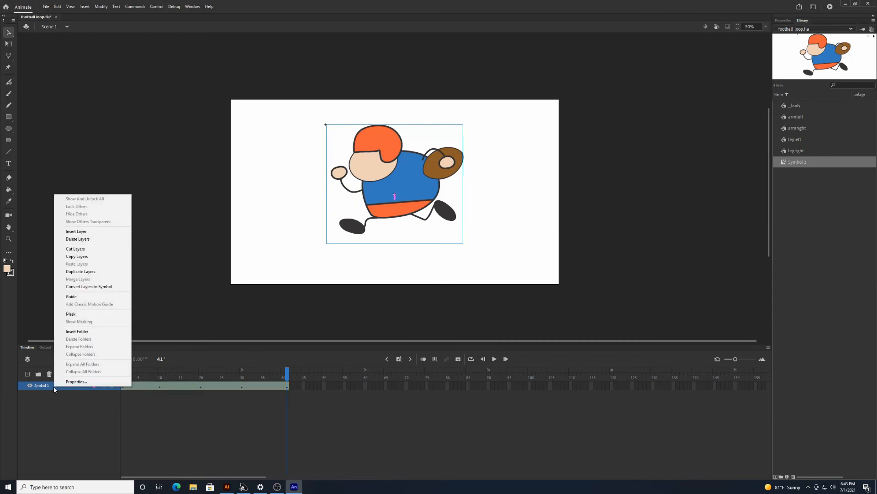
click(93, 289)
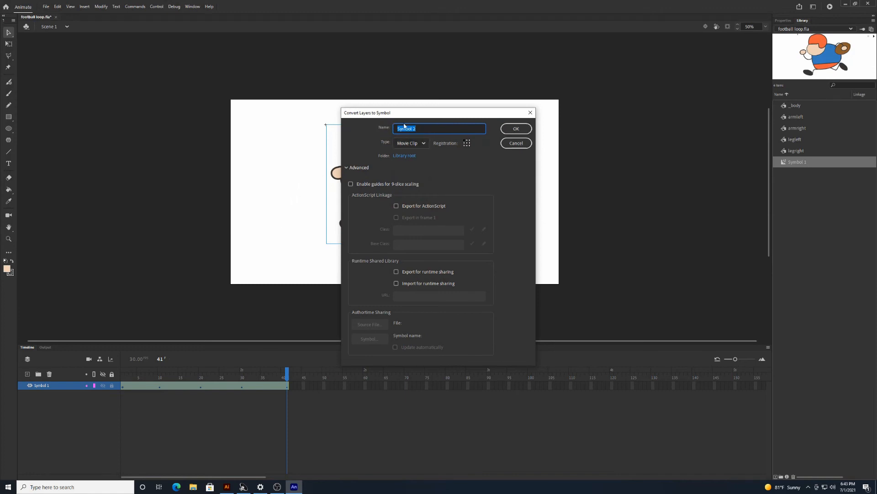
click(517, 131)
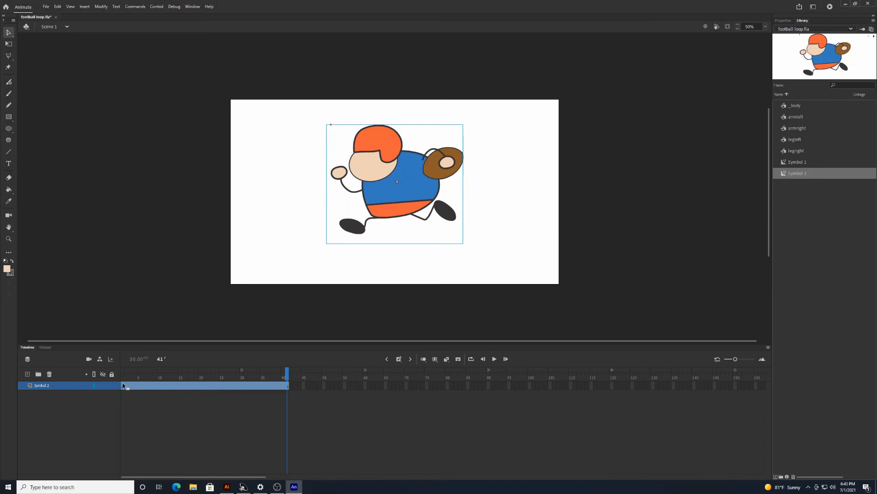
mouse_move(123, 386)
mouse_down()
mouse_move(141, 387)
mouse_move(122, 387)
mouse_up()
click(143, 407)
click(125, 387)
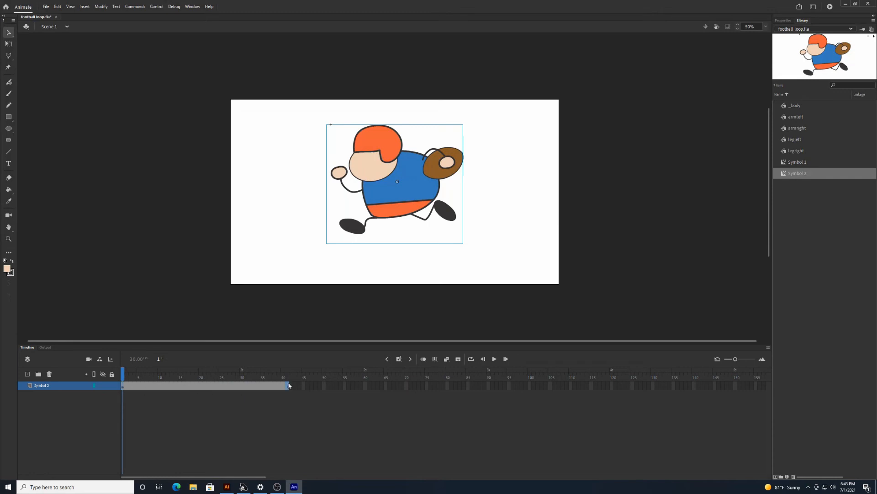
drag(288, 384, 110, 384)
right_click(165, 387)
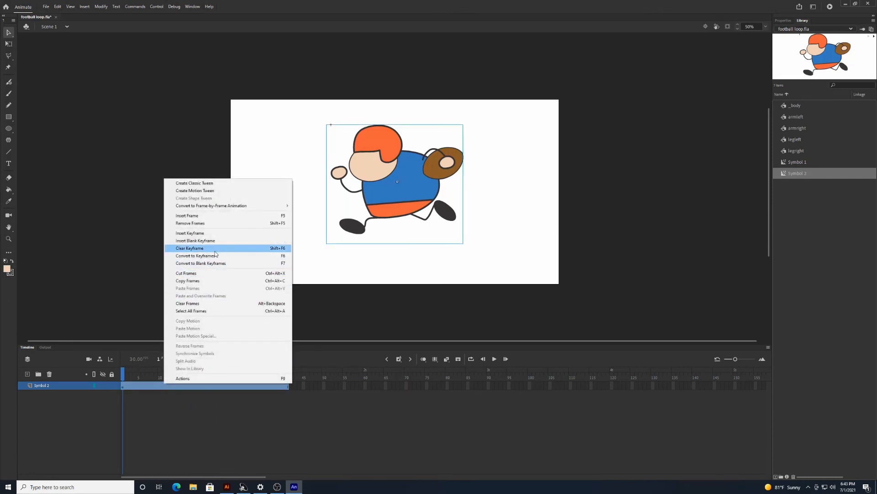
click(218, 216)
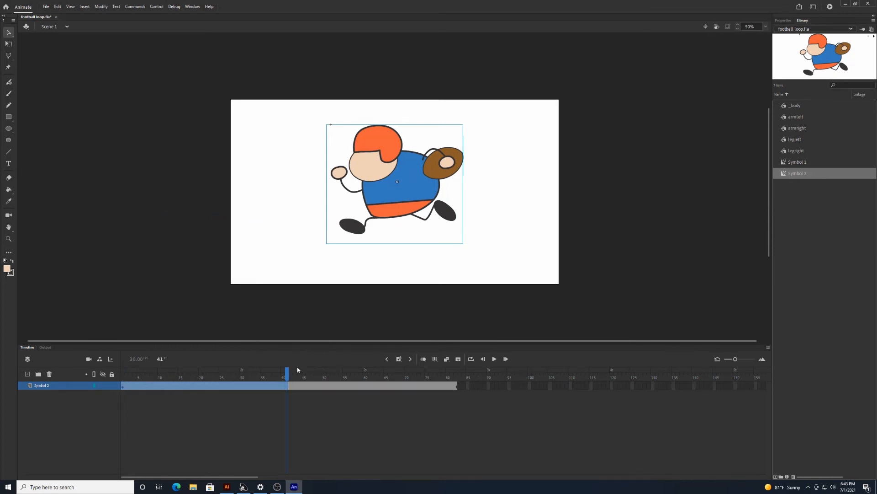
key(ctrl+z)
click(223, 420)
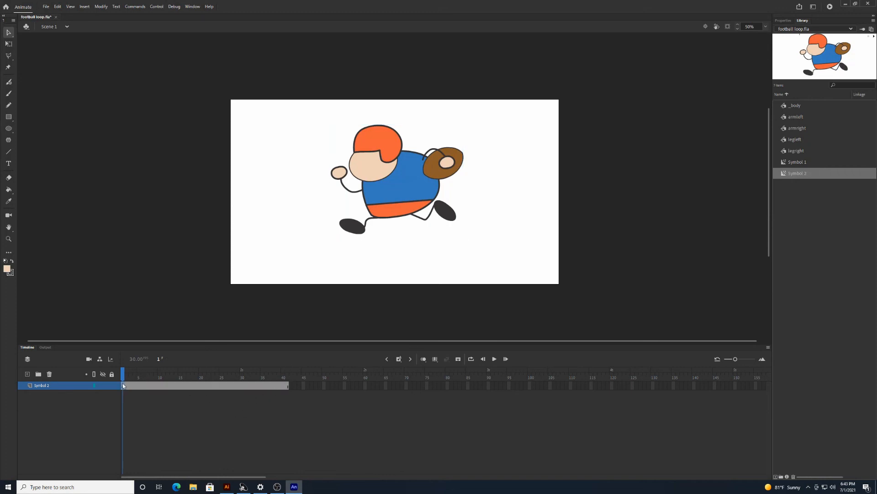
Step: Create a motion tween across frames 1 to 41 of the Symbol 2 layer
drag(122, 383, 293, 386)
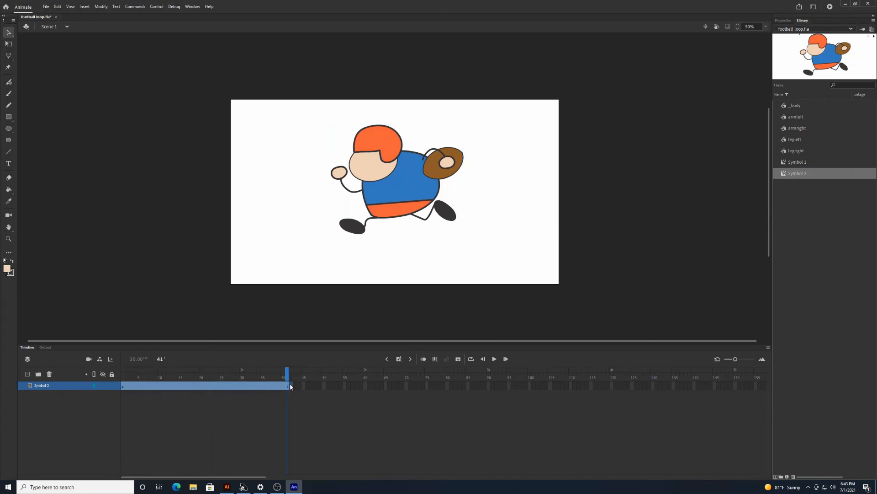
right_click(181, 387)
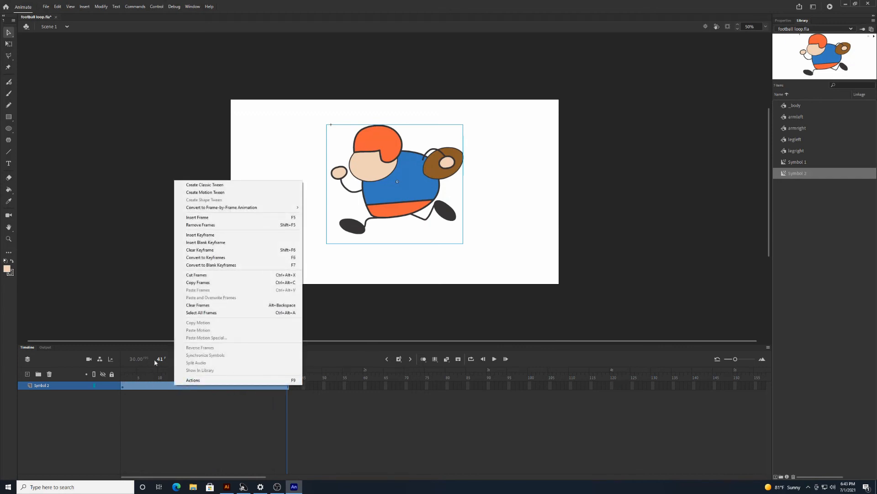
click(229, 195)
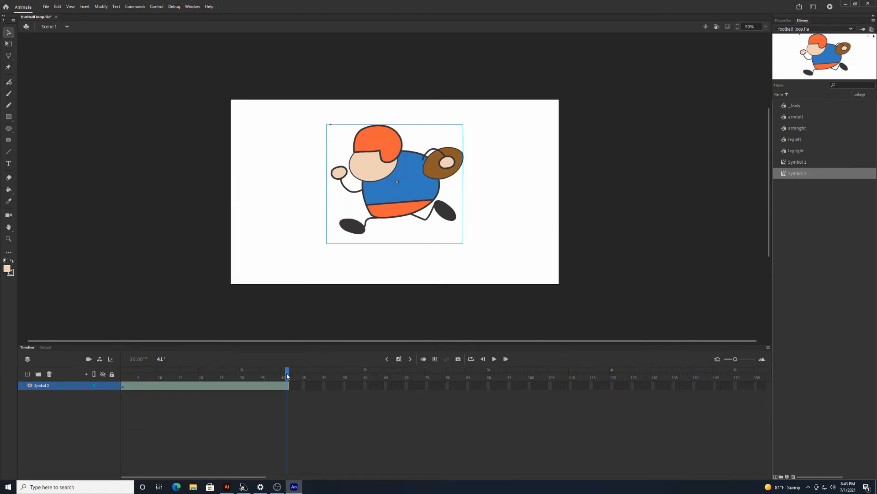
Step: Place the player just off the stage's right edge at frame 1 and just off its left edge at frame 41
drag(287, 374, 65, 338)
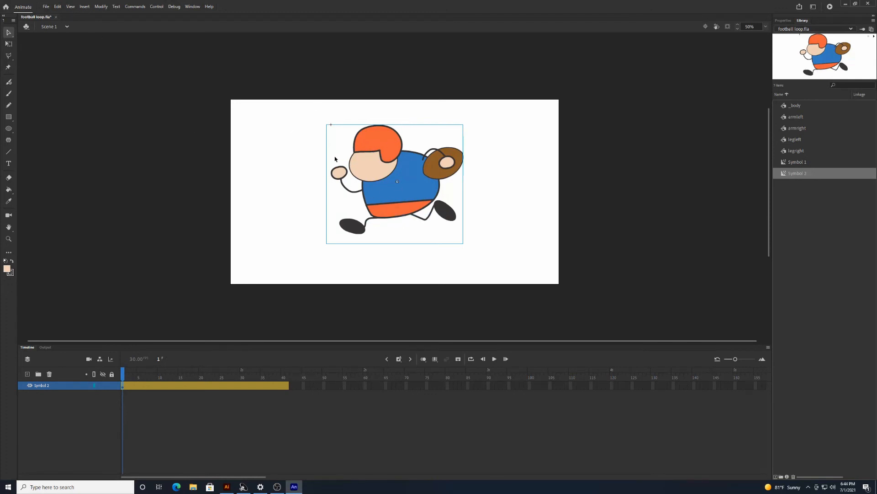
drag(374, 203, 611, 217)
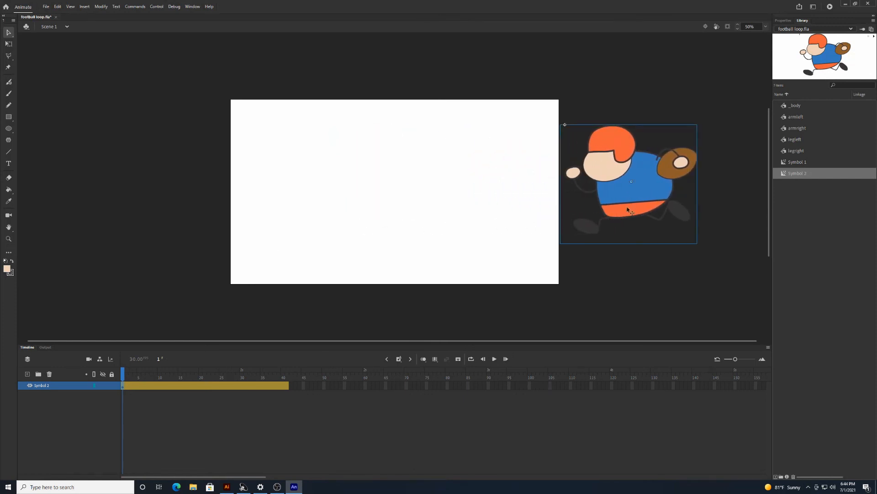
drag(123, 372, 287, 372)
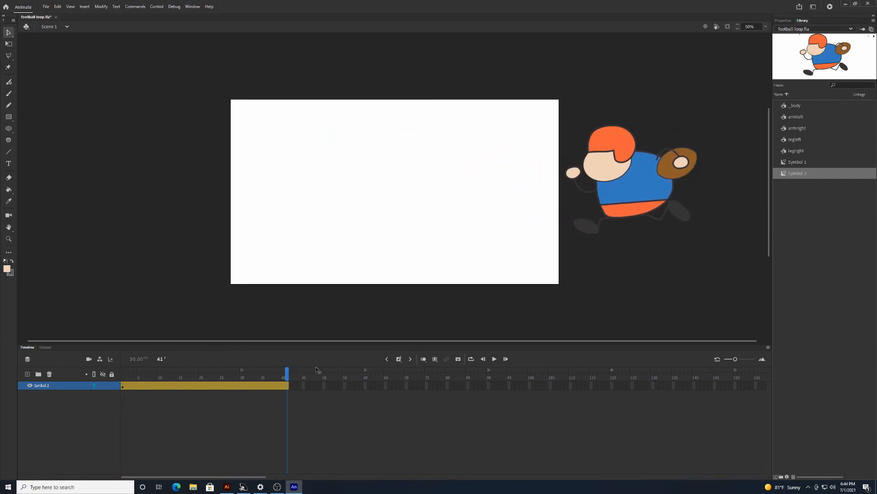
drag(651, 193, 182, 209)
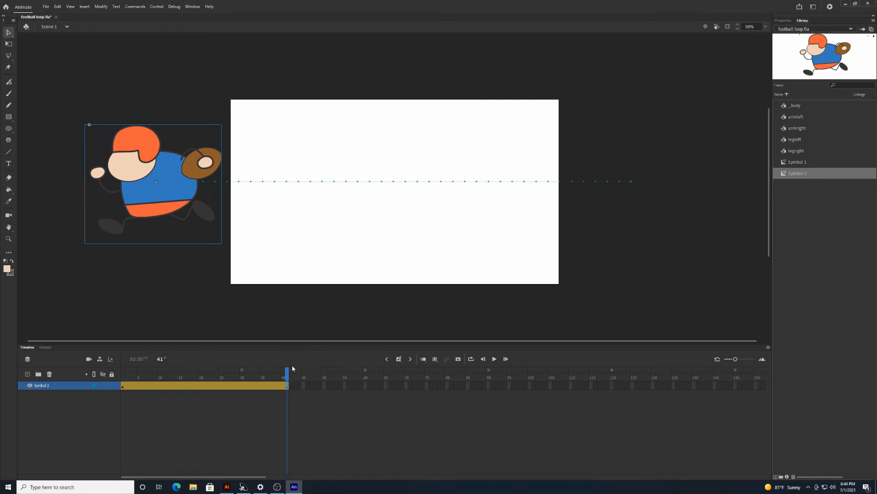
Step: Play the run across the stage from frame 1, test the movie, and close the preview
drag(287, 377, 123, 375)
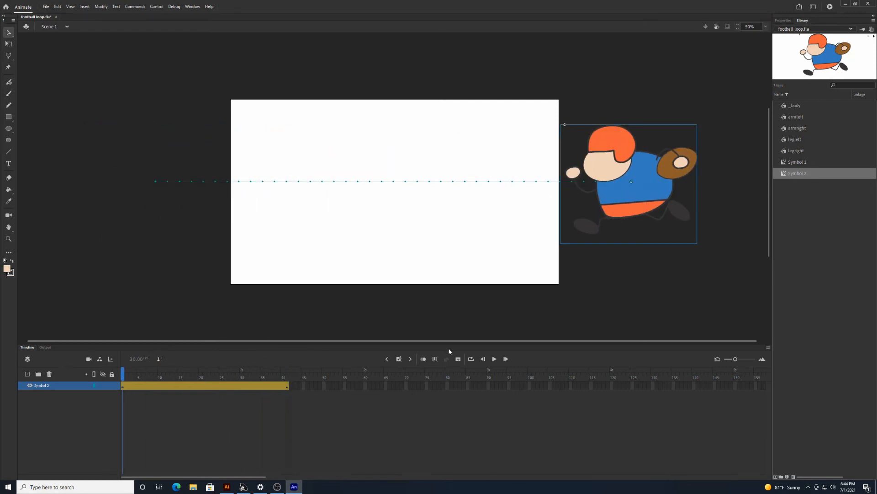
click(490, 360)
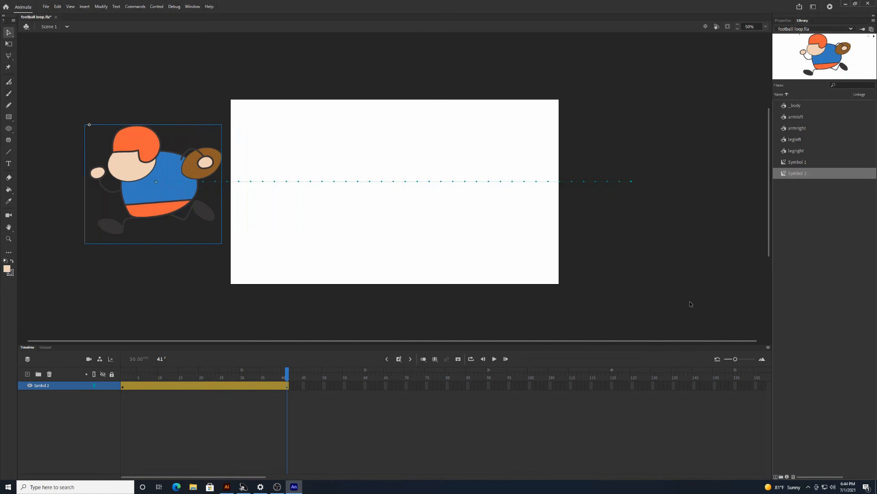
key(ctrl+Return)
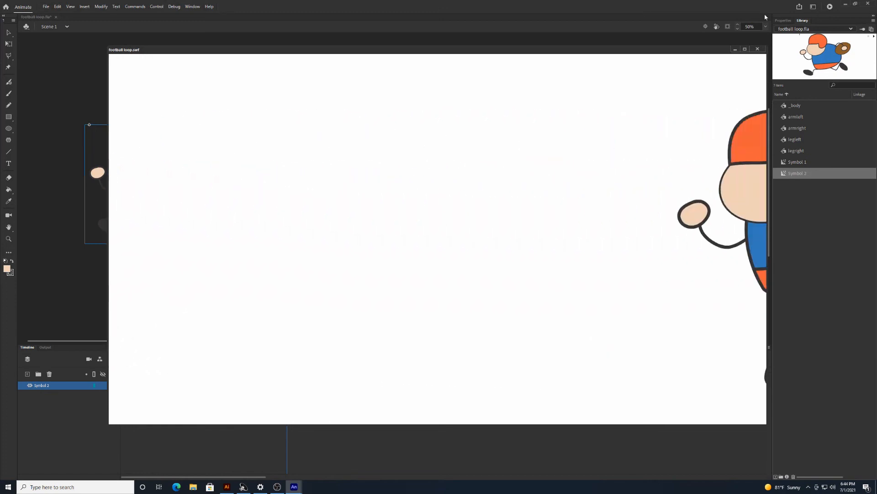
click(758, 49)
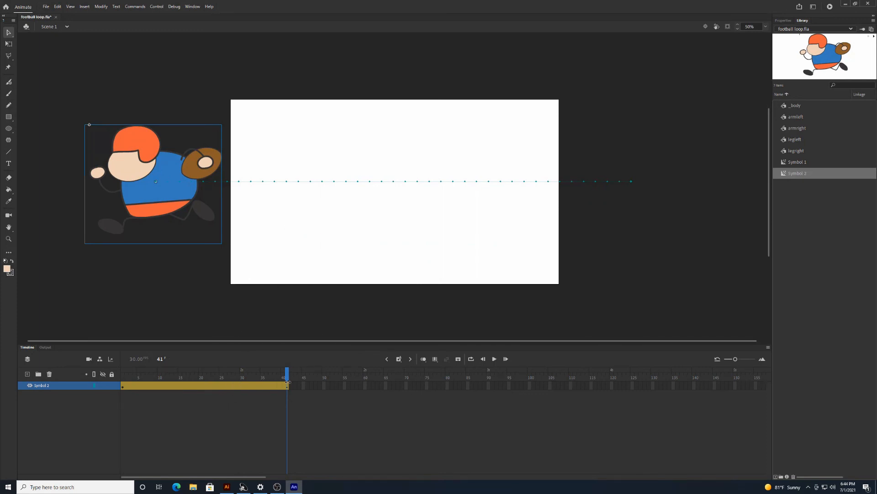
Step: Stretch the Symbol 2 tween to end at frame 120, and check the slower run by playing and testing the movie
drag(287, 385, 613, 410)
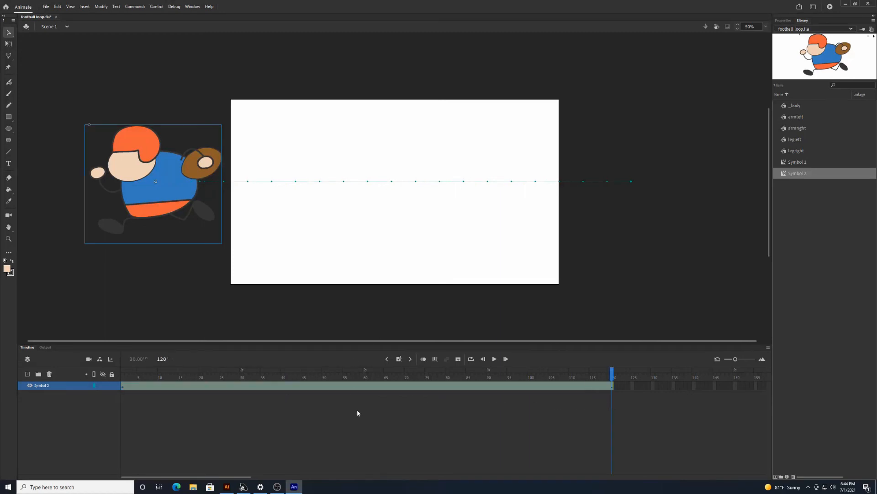
click(367, 427)
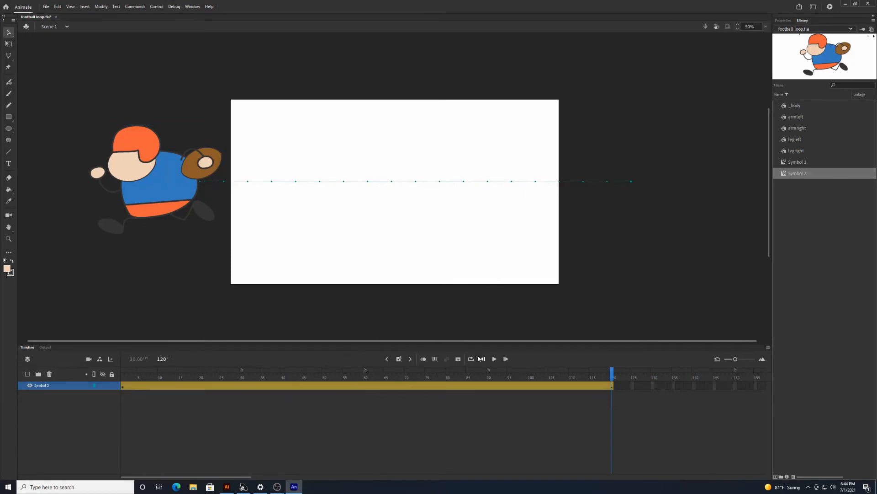
click(494, 359)
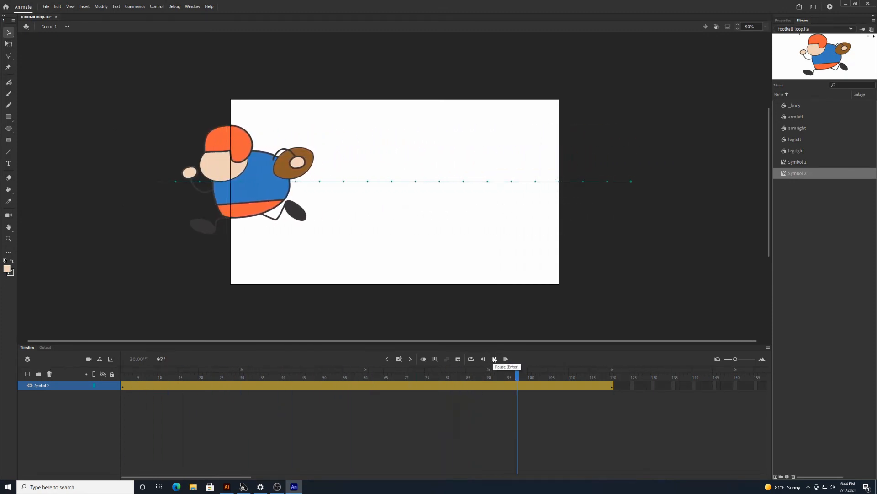
key(ctrl+Return)
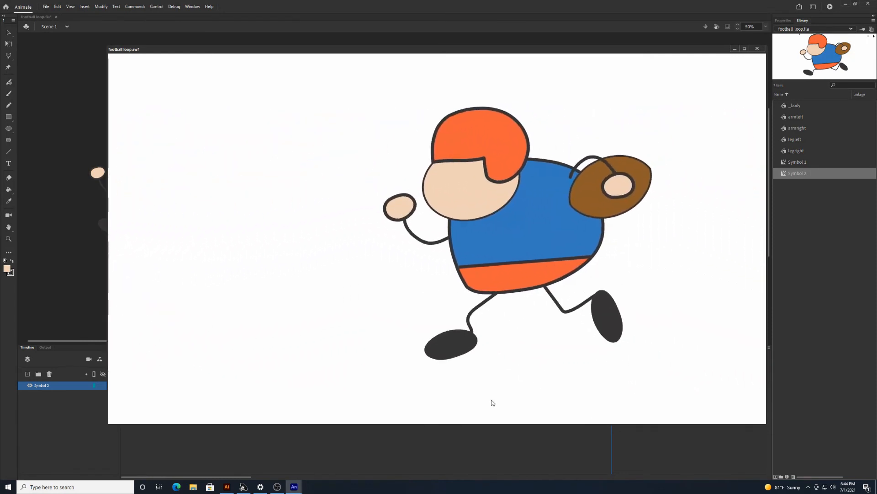
click(757, 48)
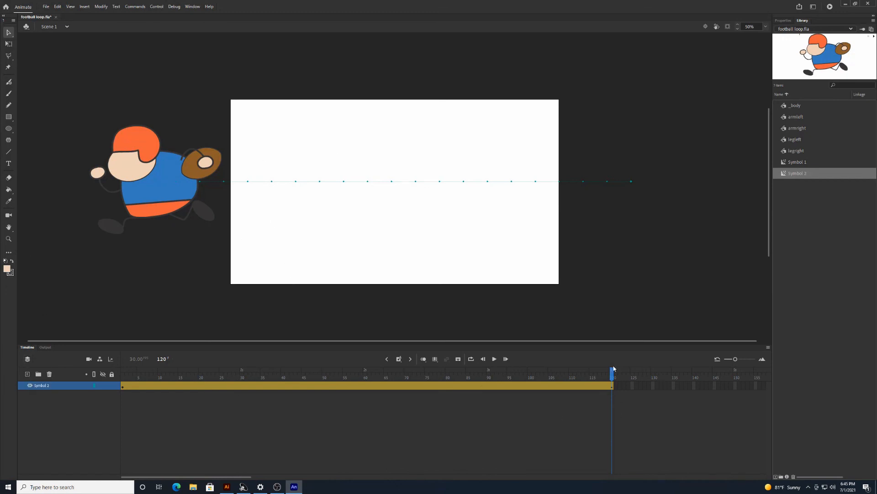
Step: Return to frame 1, add a new layer, and place it beneath the Symbol 2 layer
drag(613, 374, 28, 355)
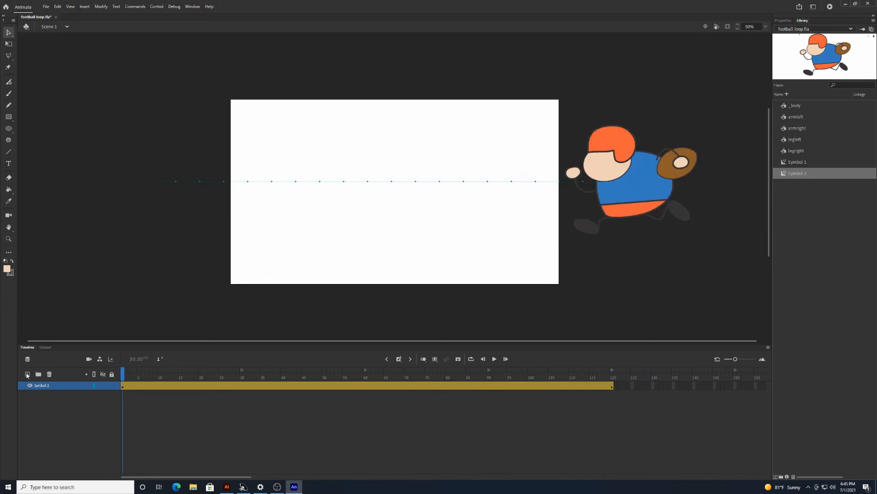
click(27, 374)
drag(50, 387, 44, 398)
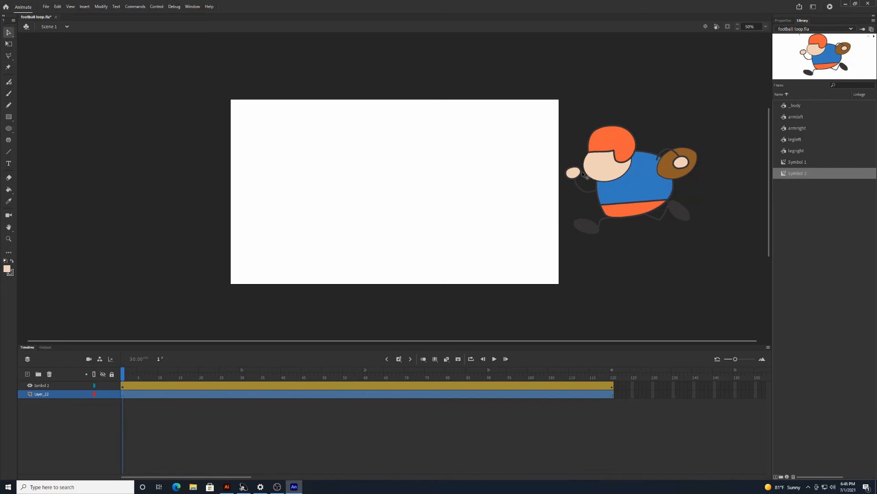
Step: Examine the Export Video/Media settings and close them without exporting
click(45, 7)
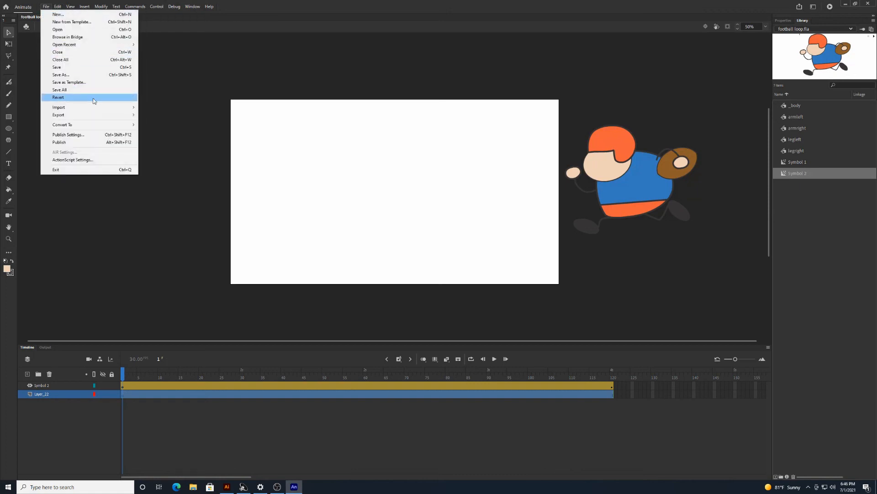
mouse_move(113, 115)
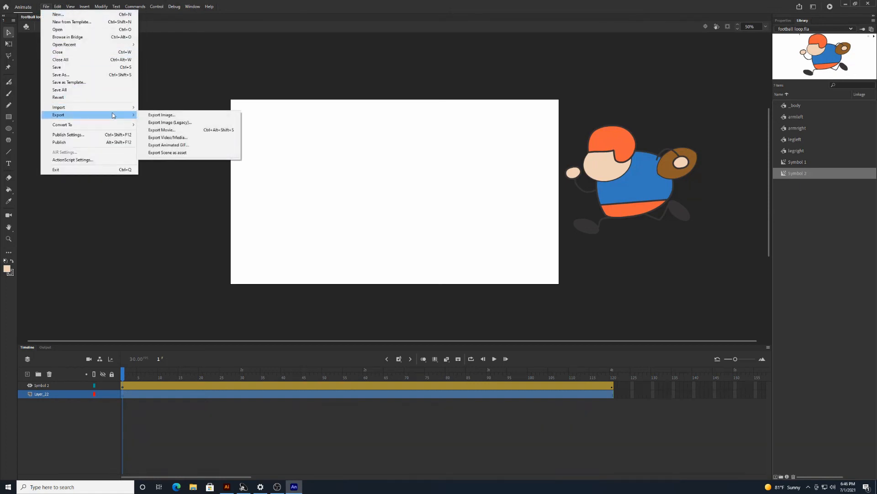
click(182, 138)
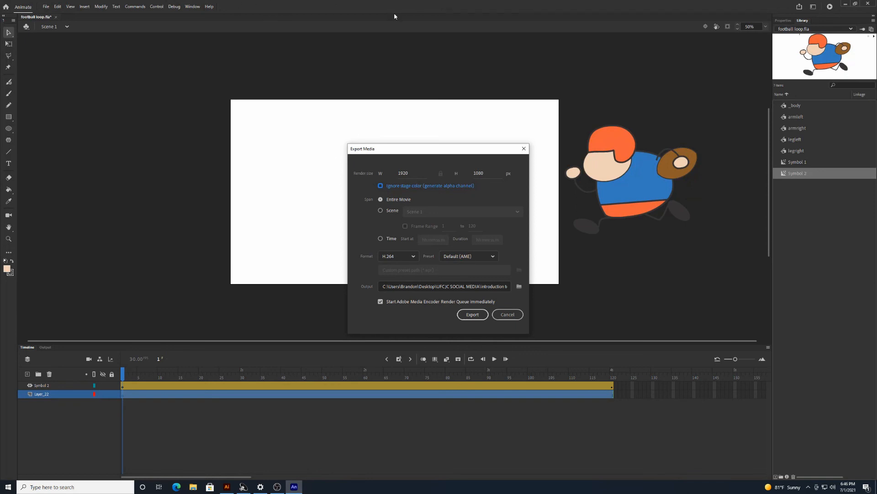
click(511, 313)
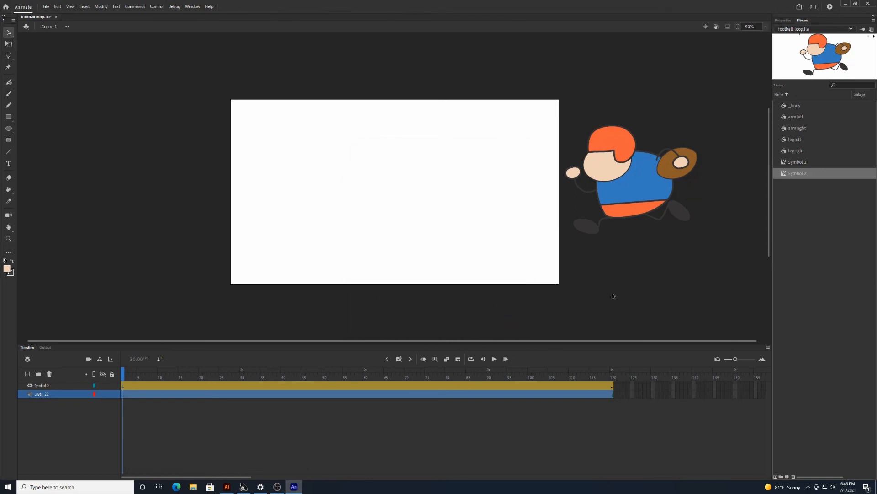